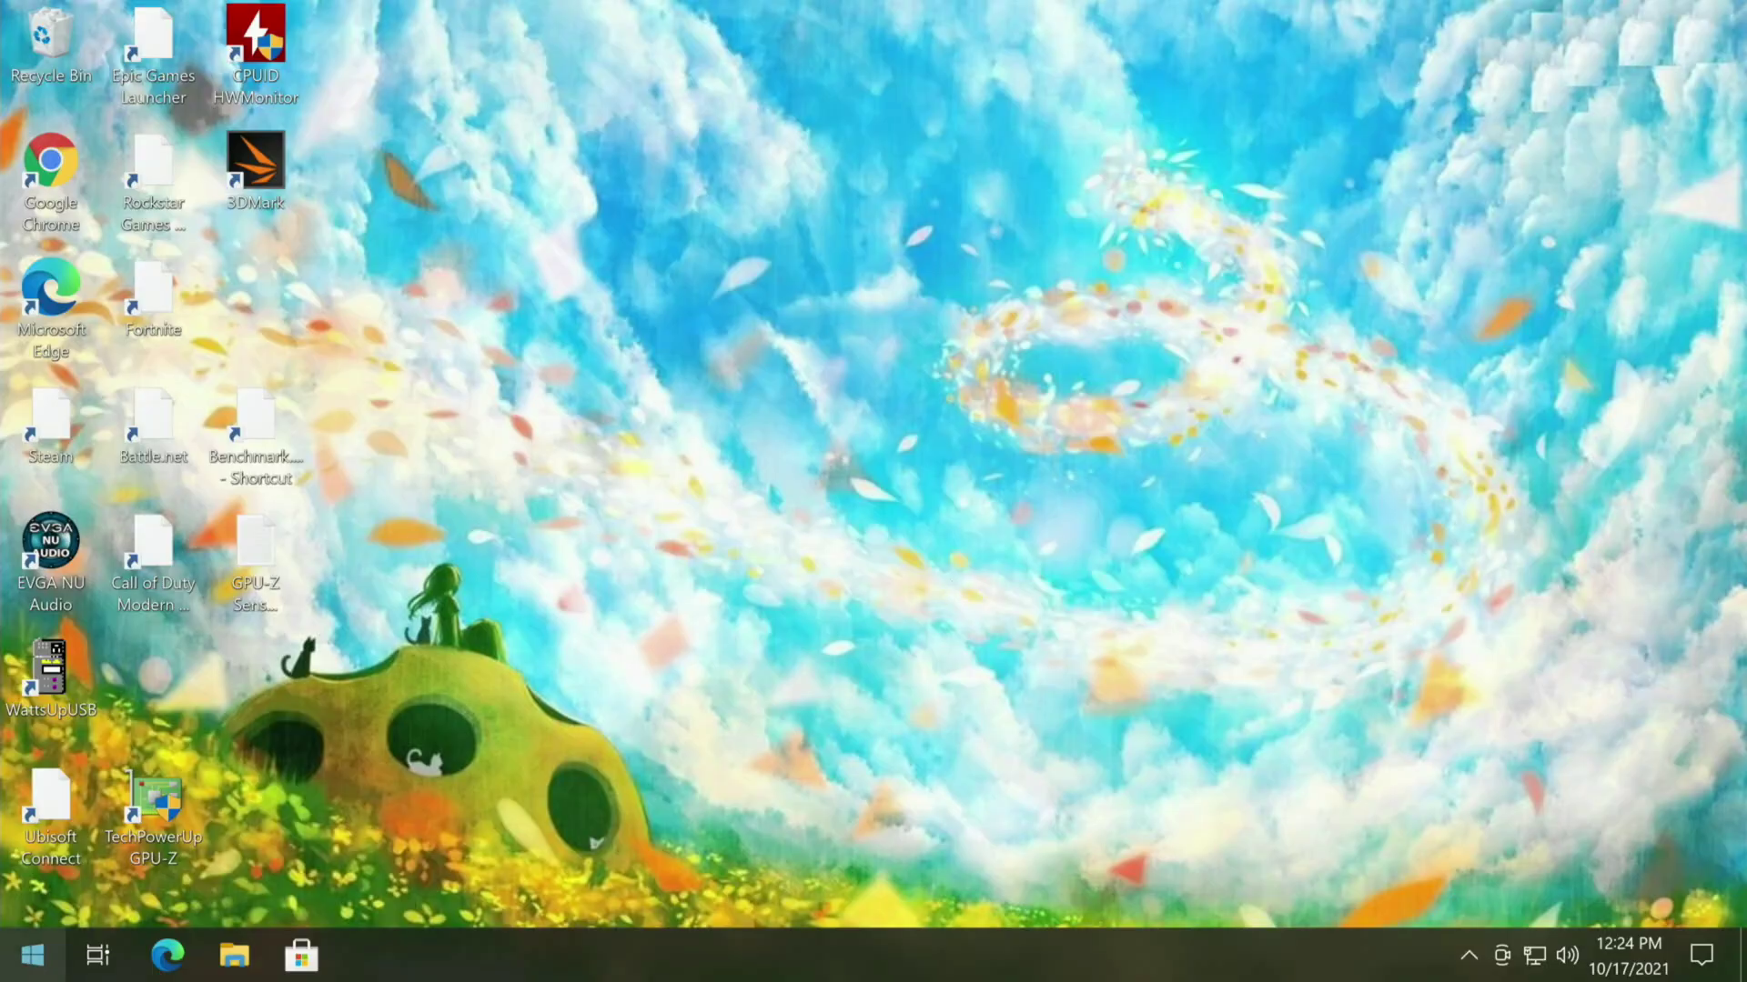
Step: Launch TPM Management by running tpm.msc from the Start menu
left_click(7, 954)
type("tp")
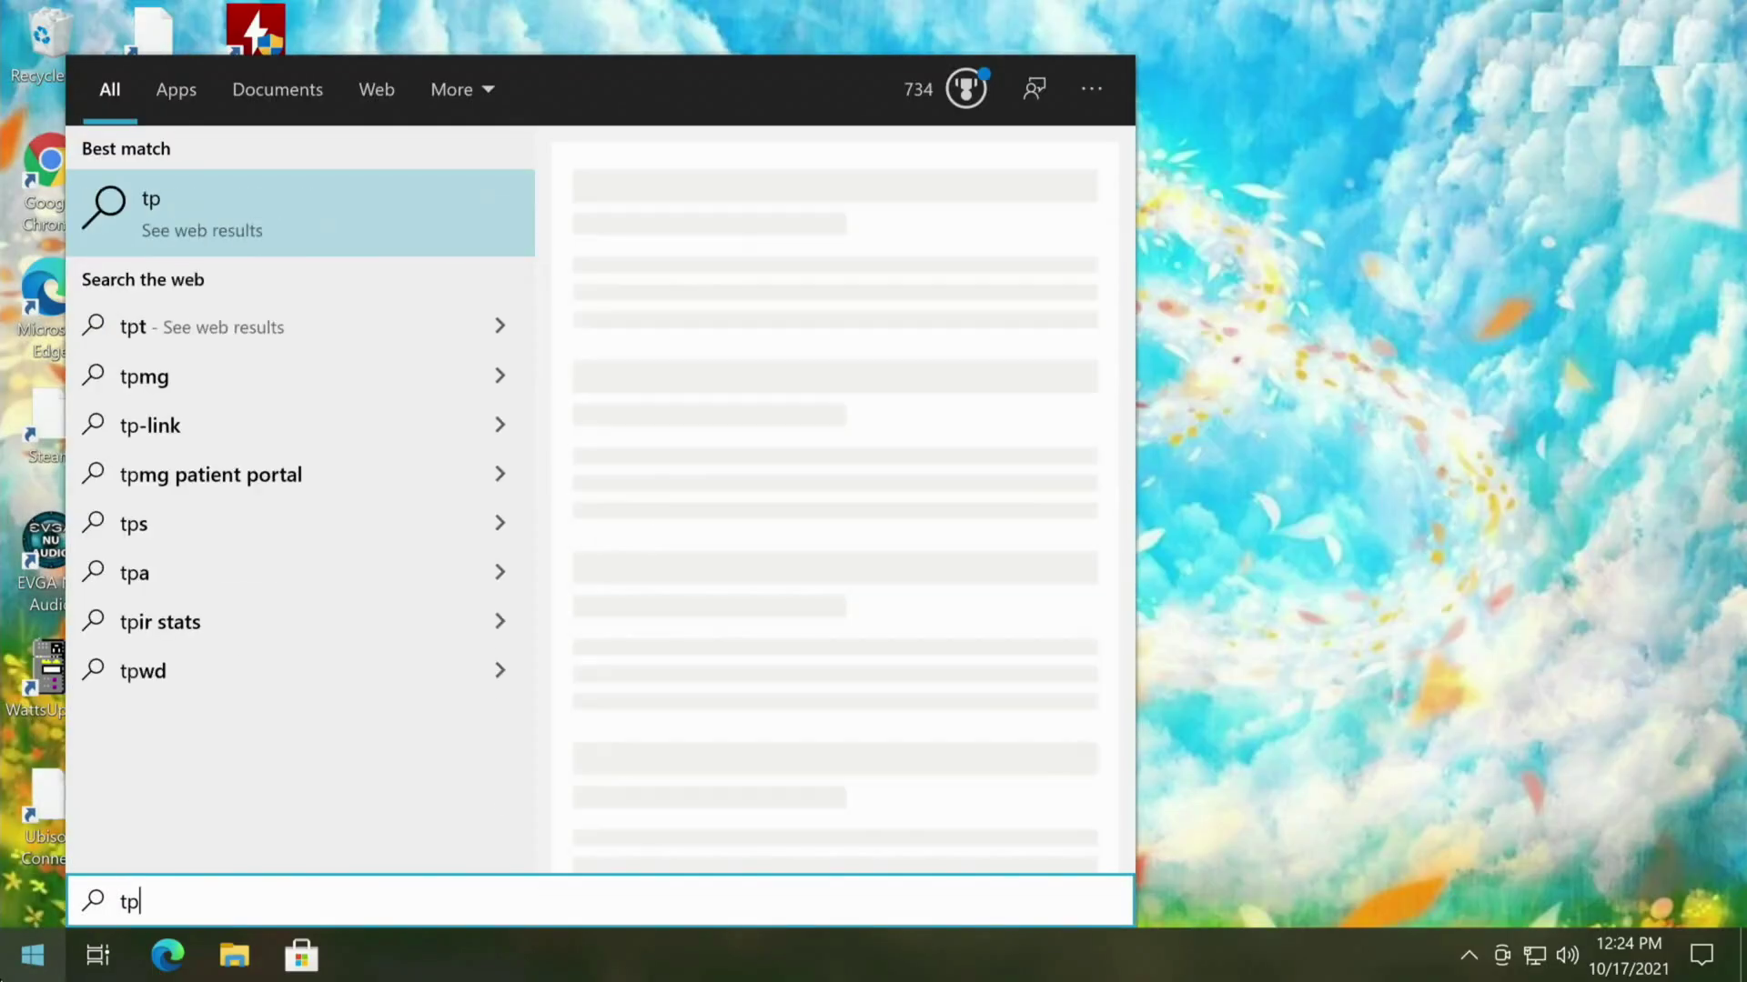
type("m.msc")
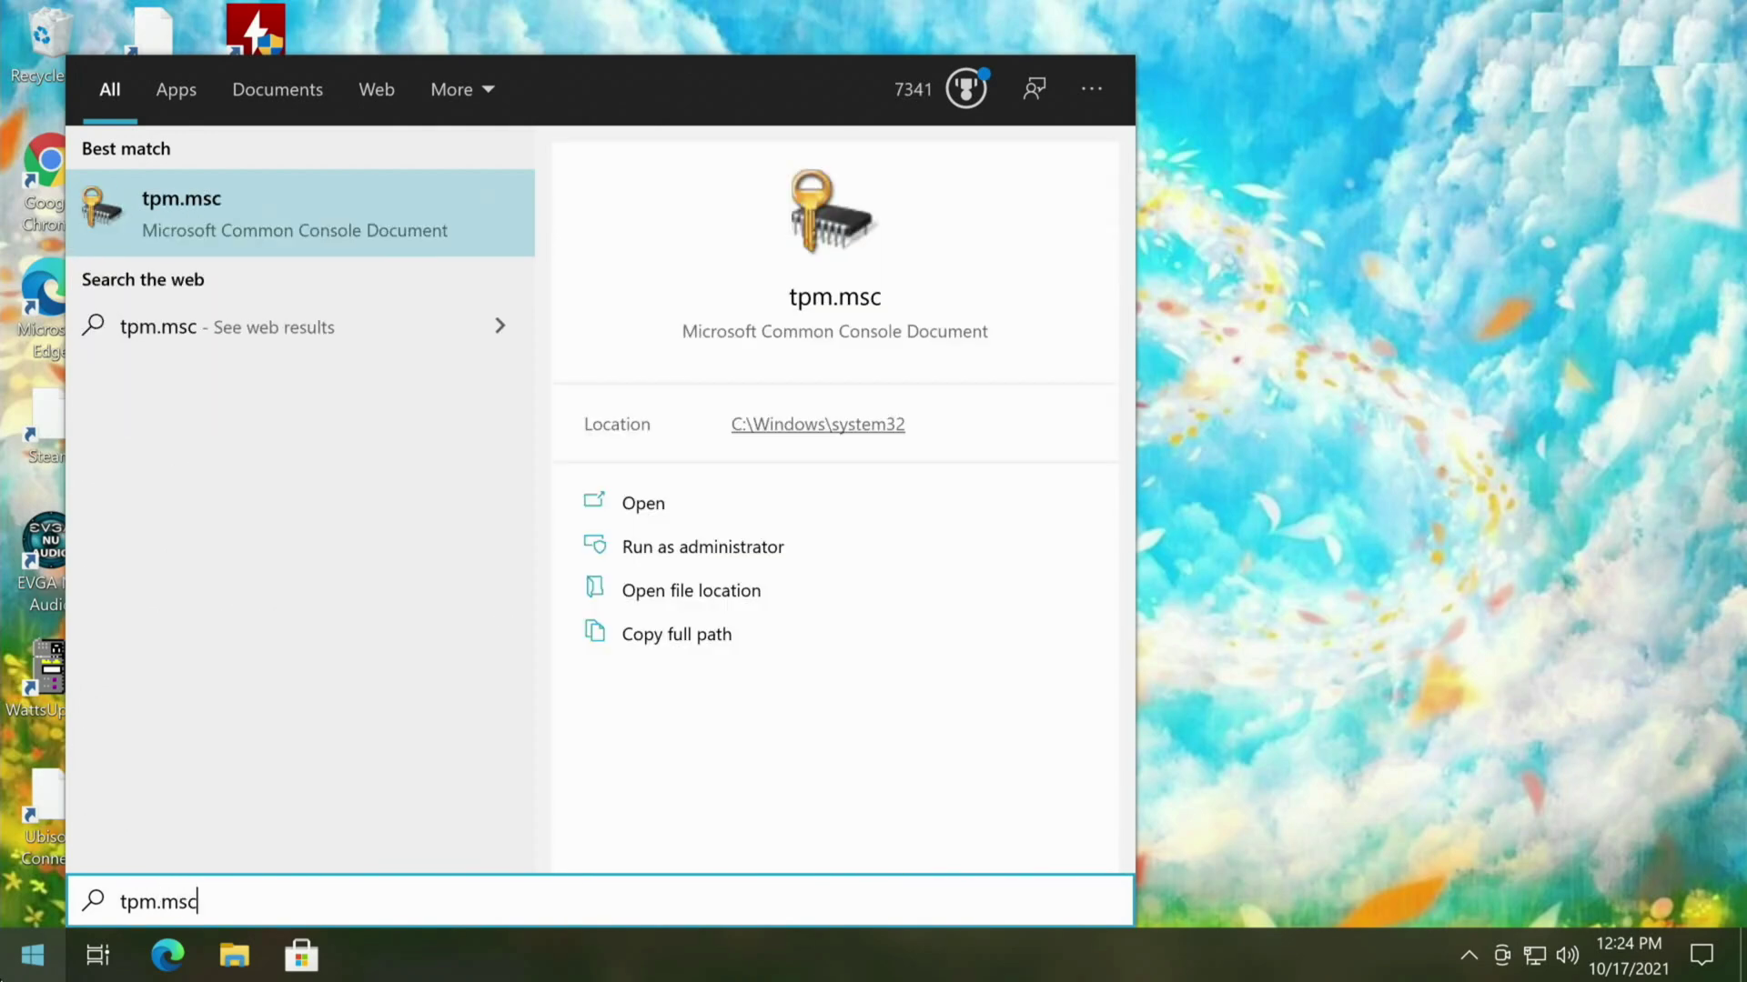
key("Return")
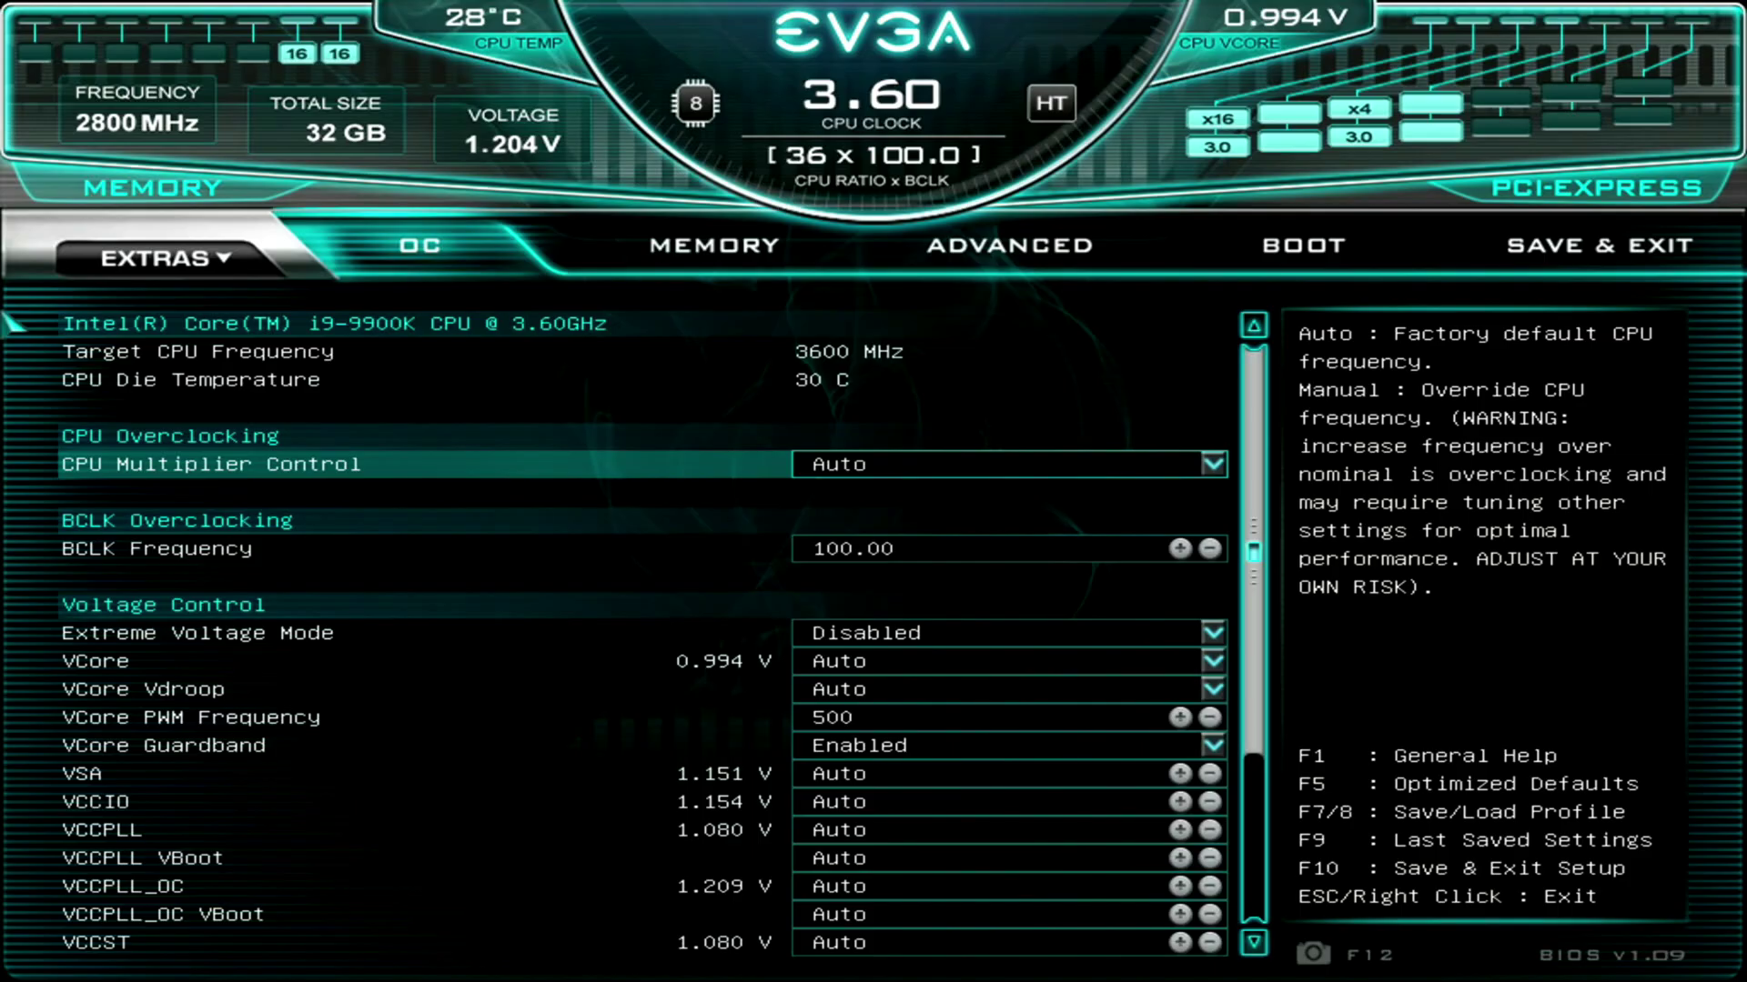
Step: Under the Advanced tab, open Trusted Computing and check the TPM2.0 UEFI Spec Version
key("Right")
key("Right")
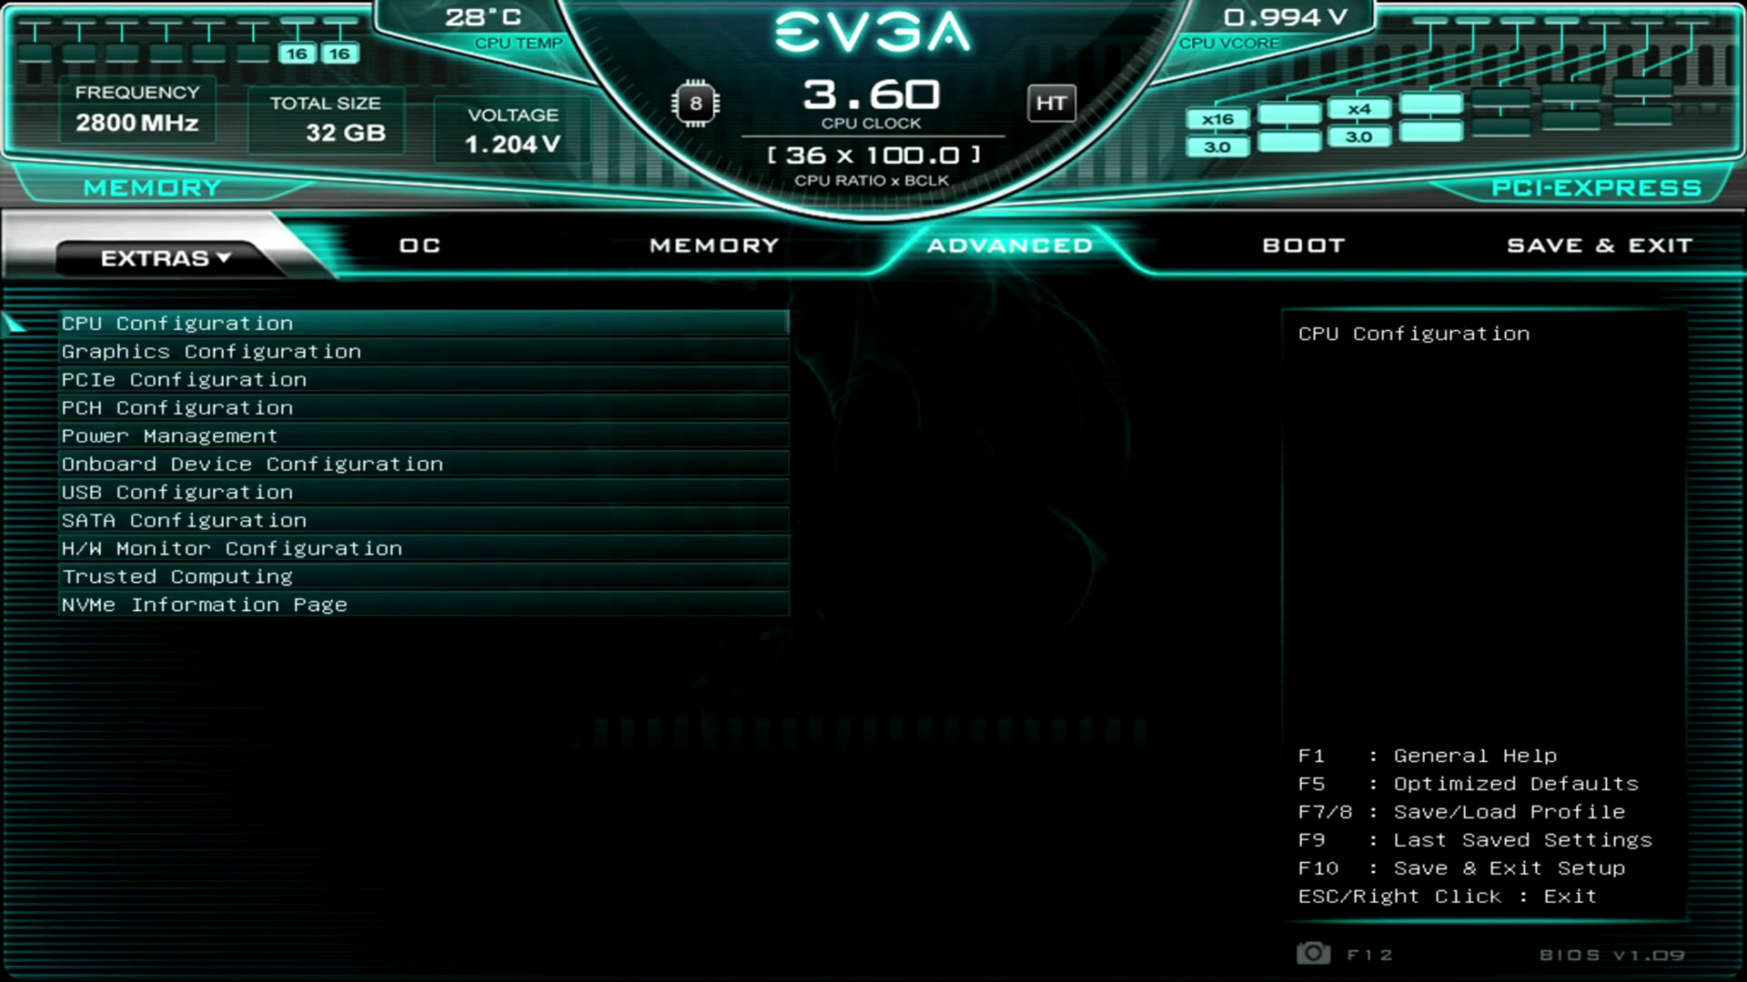
key("Down")
key("Down")
key("Down")
key("Down")
key("Down")
key("Down")
key("Down")
key("Down")
key("Down")
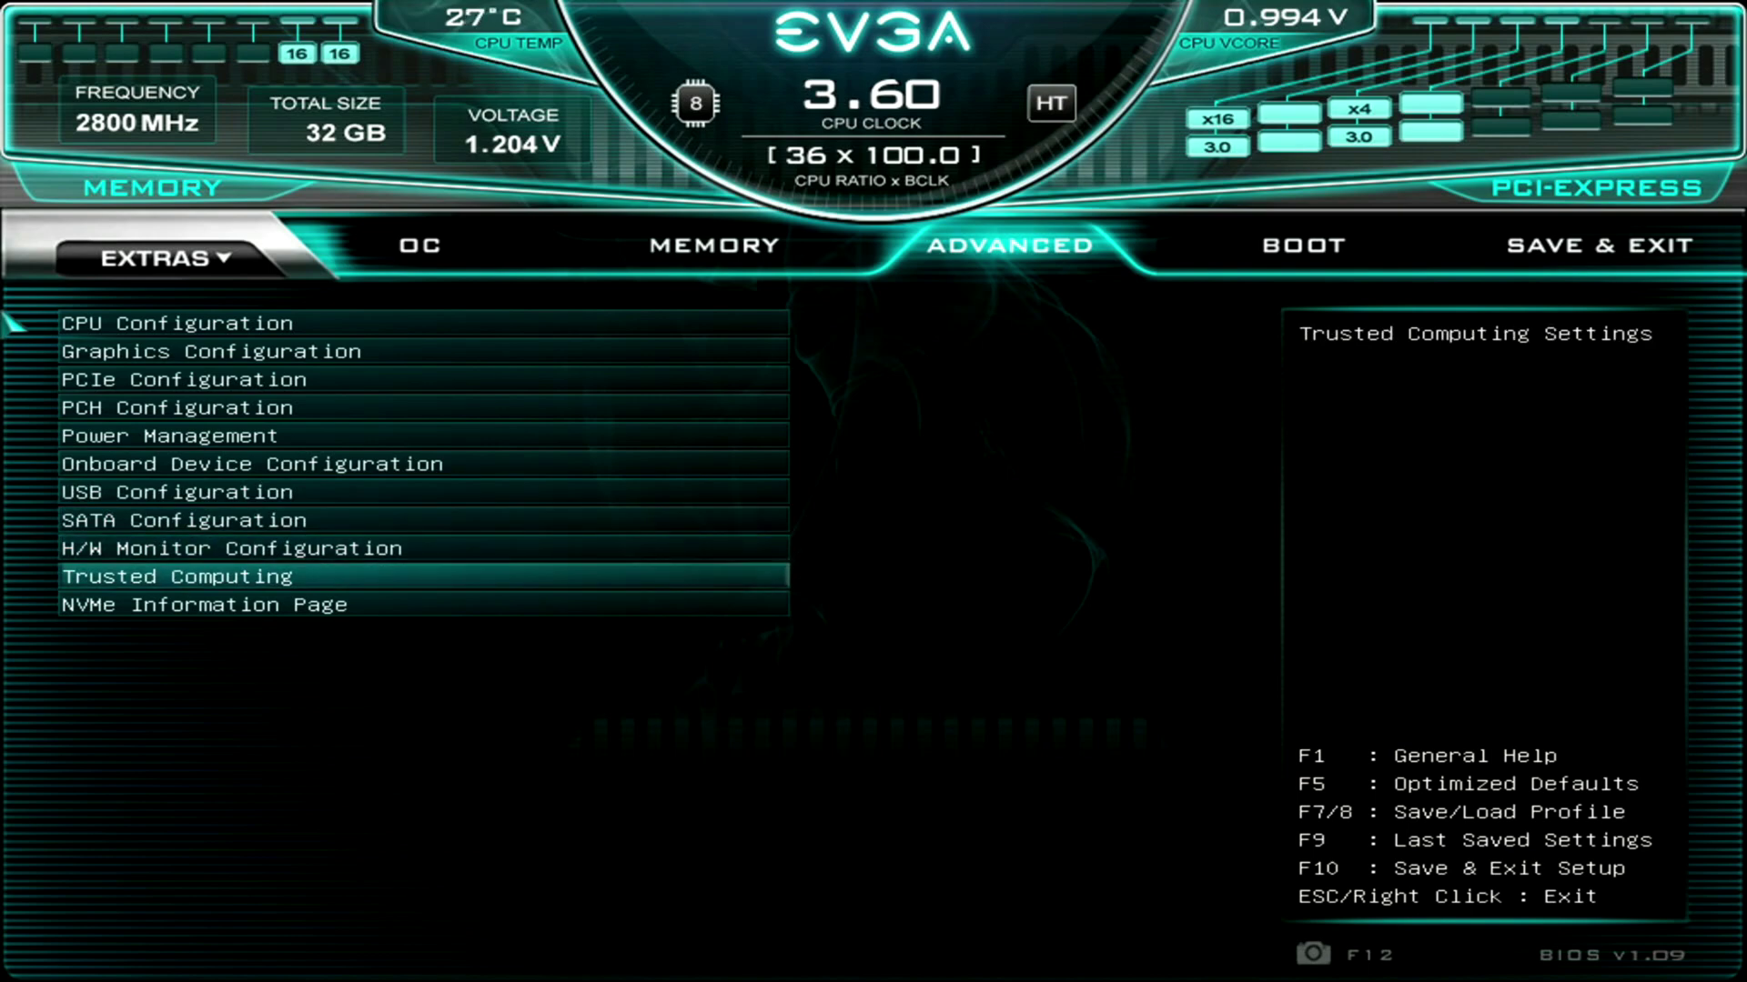
key("Return")
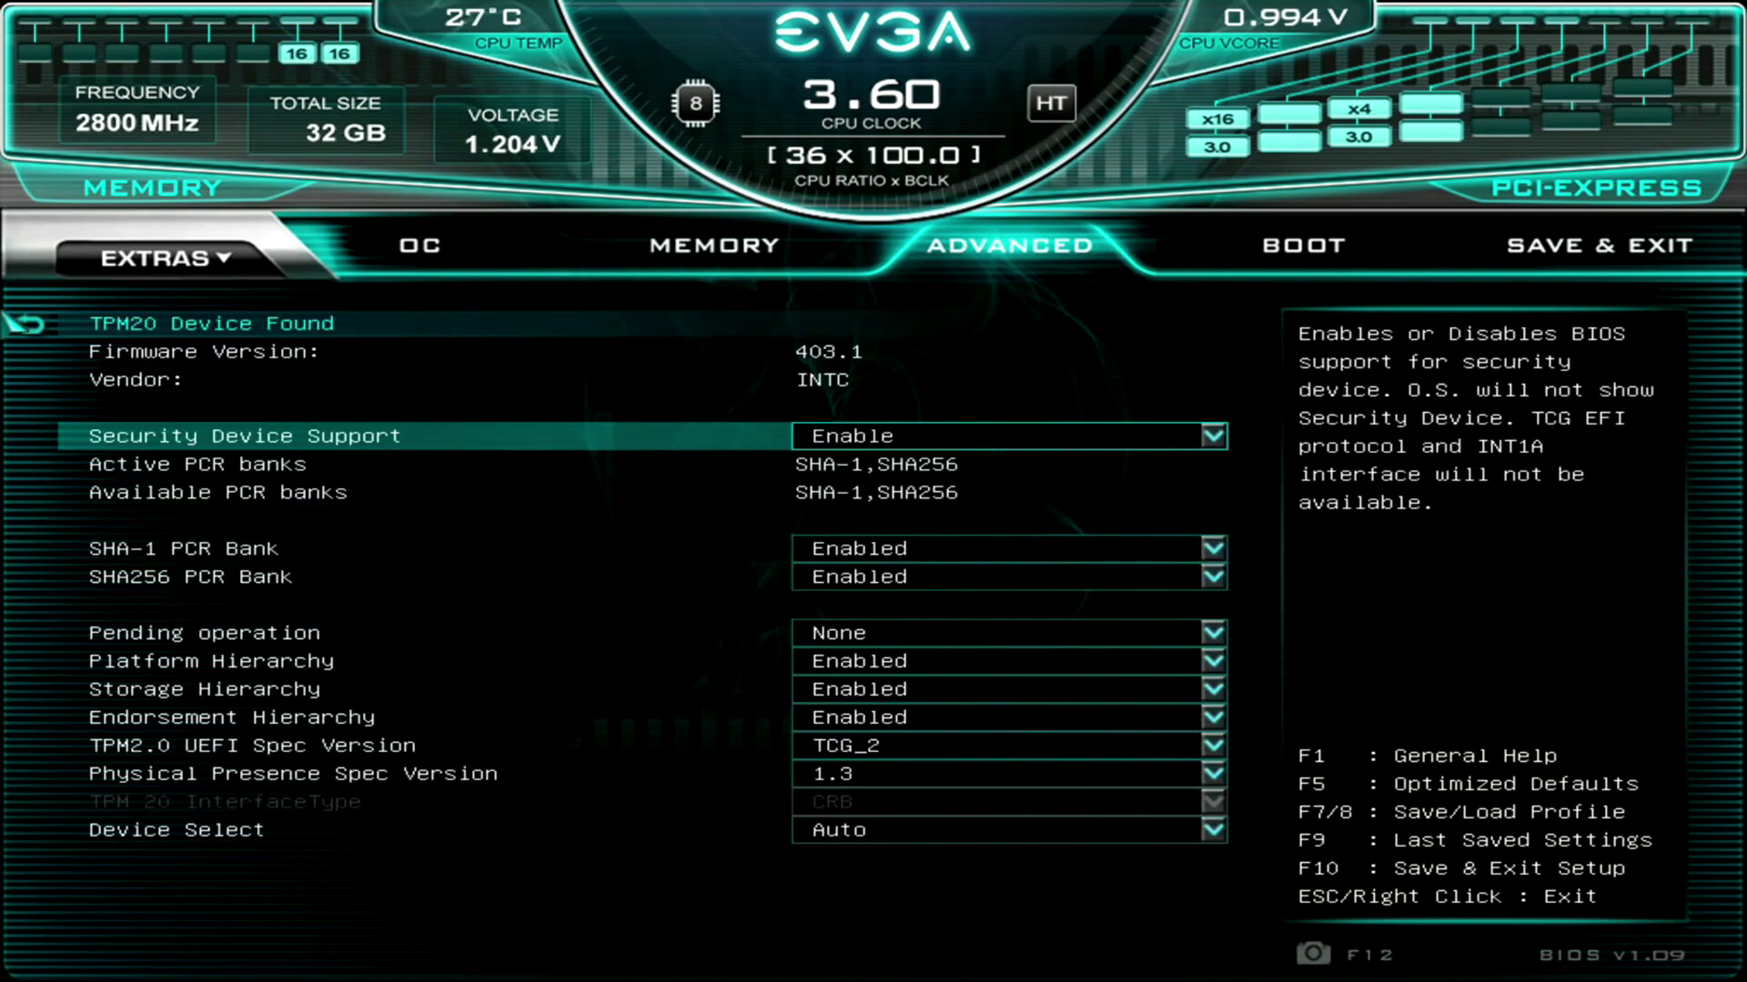
key("Down")
key("Down")
key("Down")
key("Down")
key("Down")
key("Down")
key("Down")
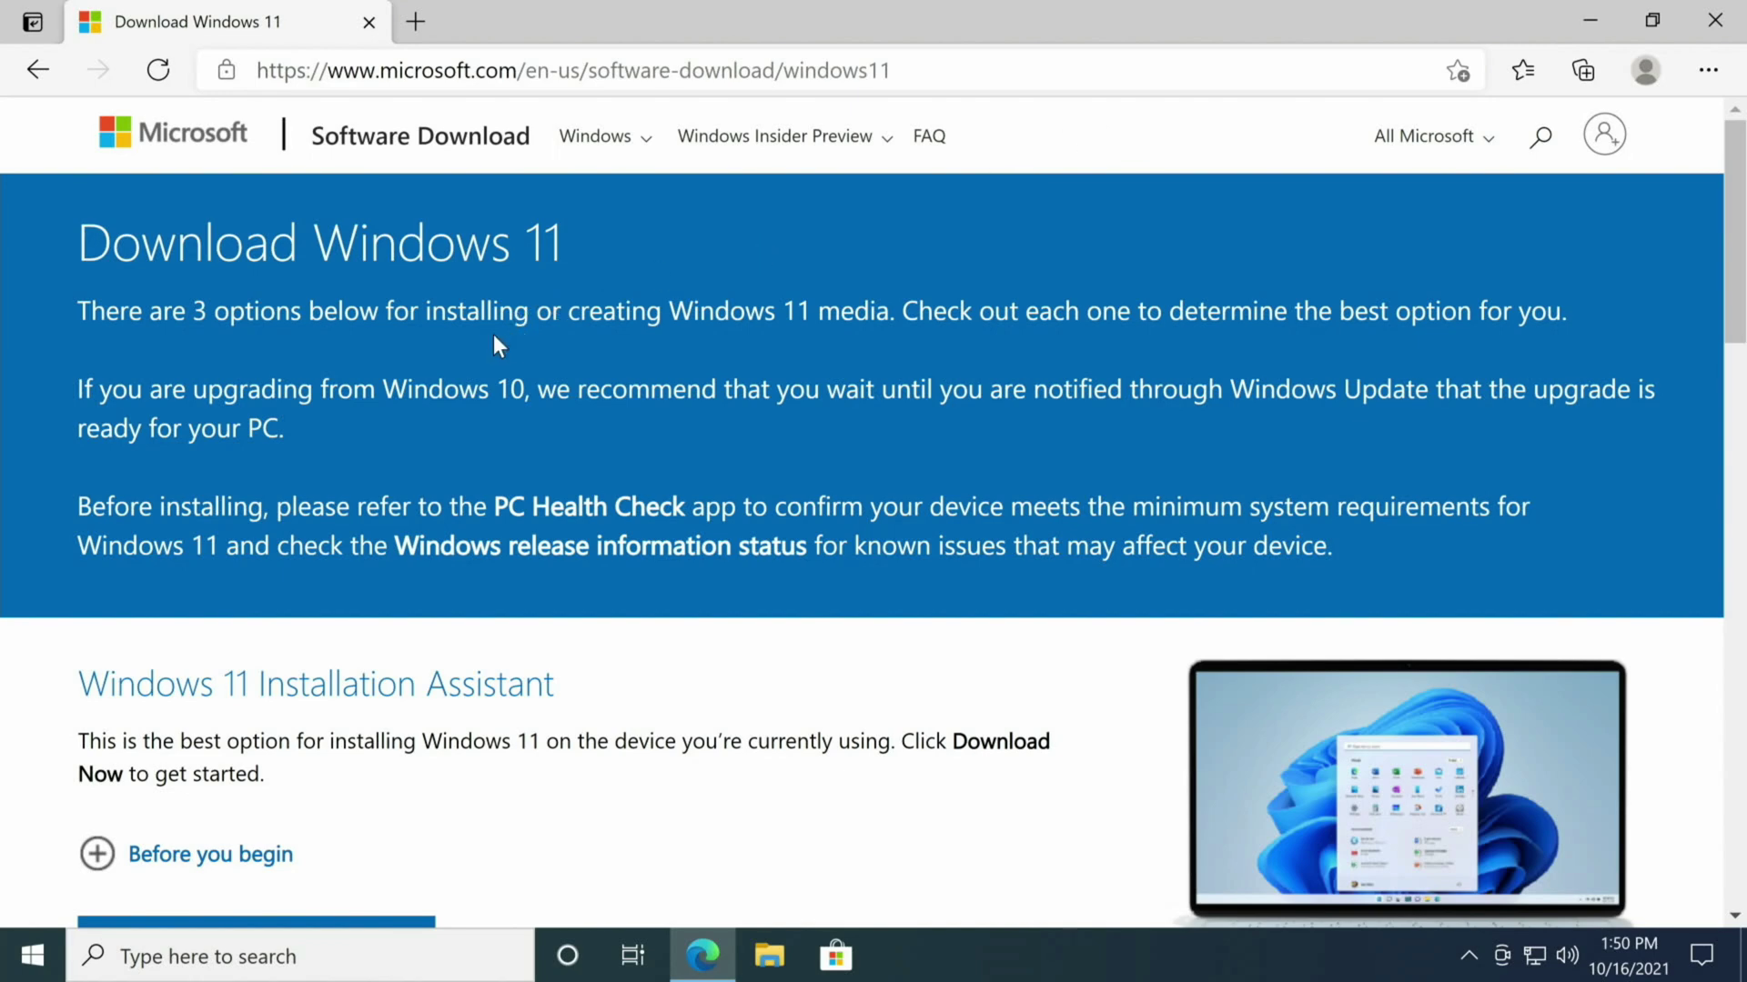
Step: Download the media creation tool under Create Windows 11 Installation Media
scroll(238, 728, "down", 5)
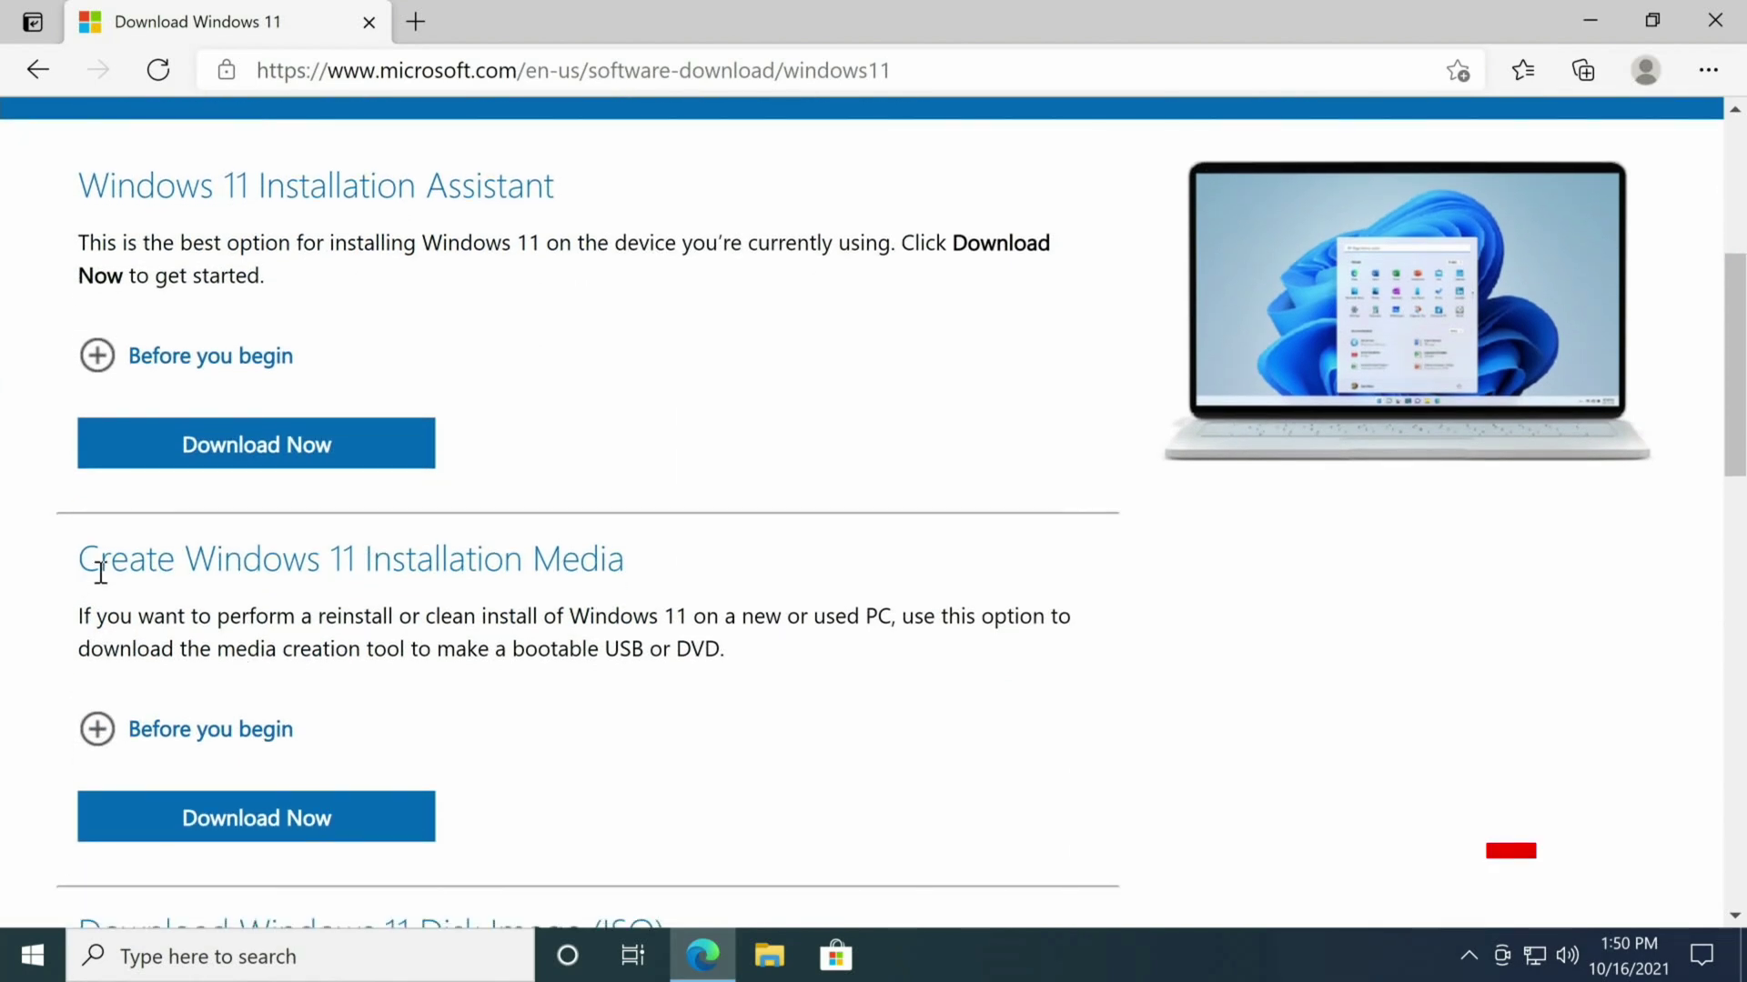
left_click_drag(100, 572, 635, 592)
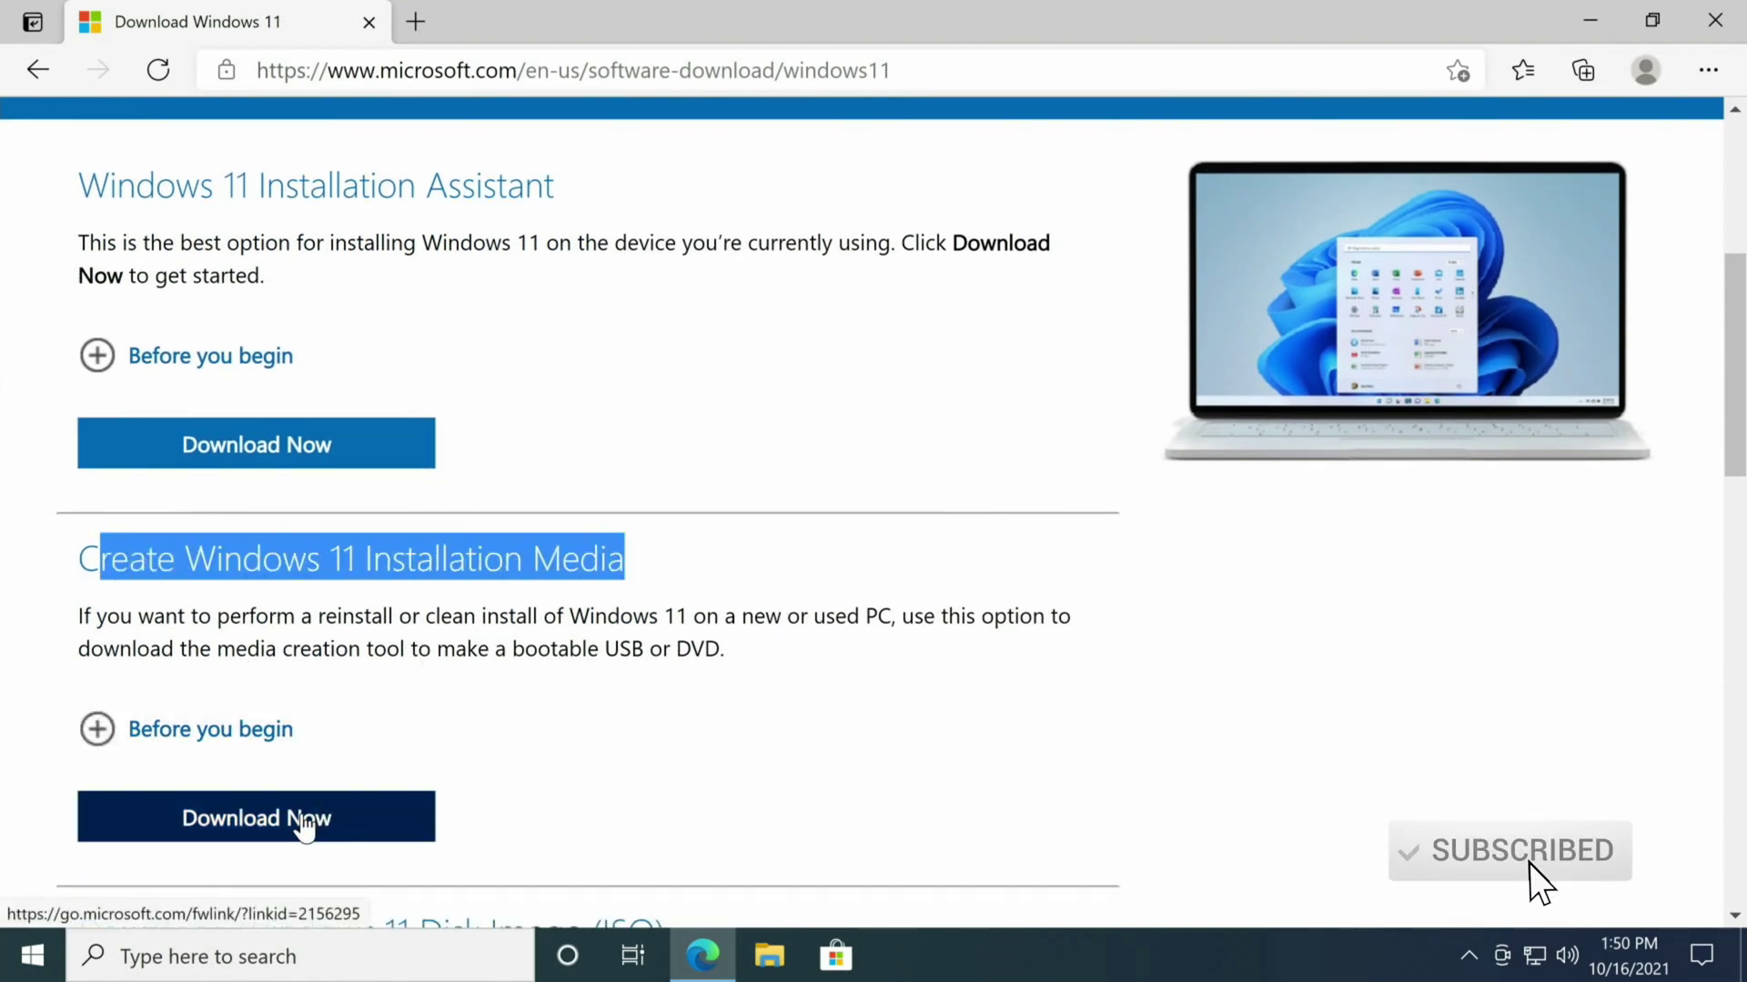
left_click(305, 828)
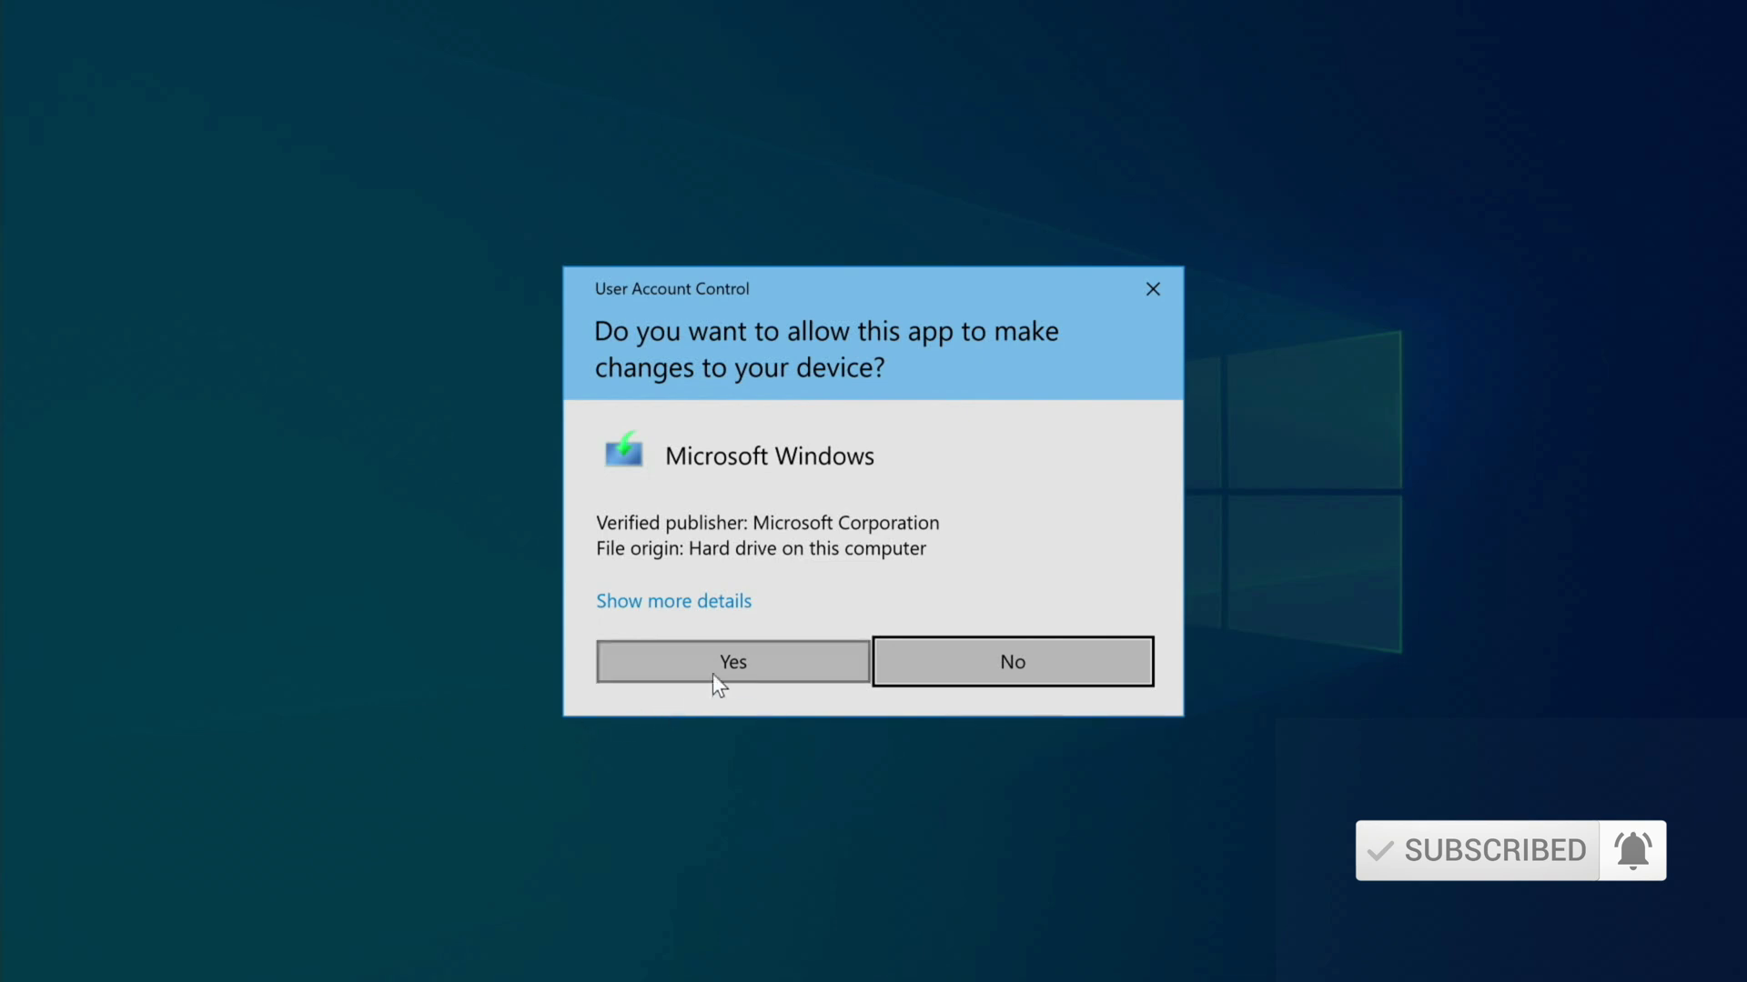
Step: Allow the media creation tool to run and accept the Windows 11 licence terms
left_click(726, 666)
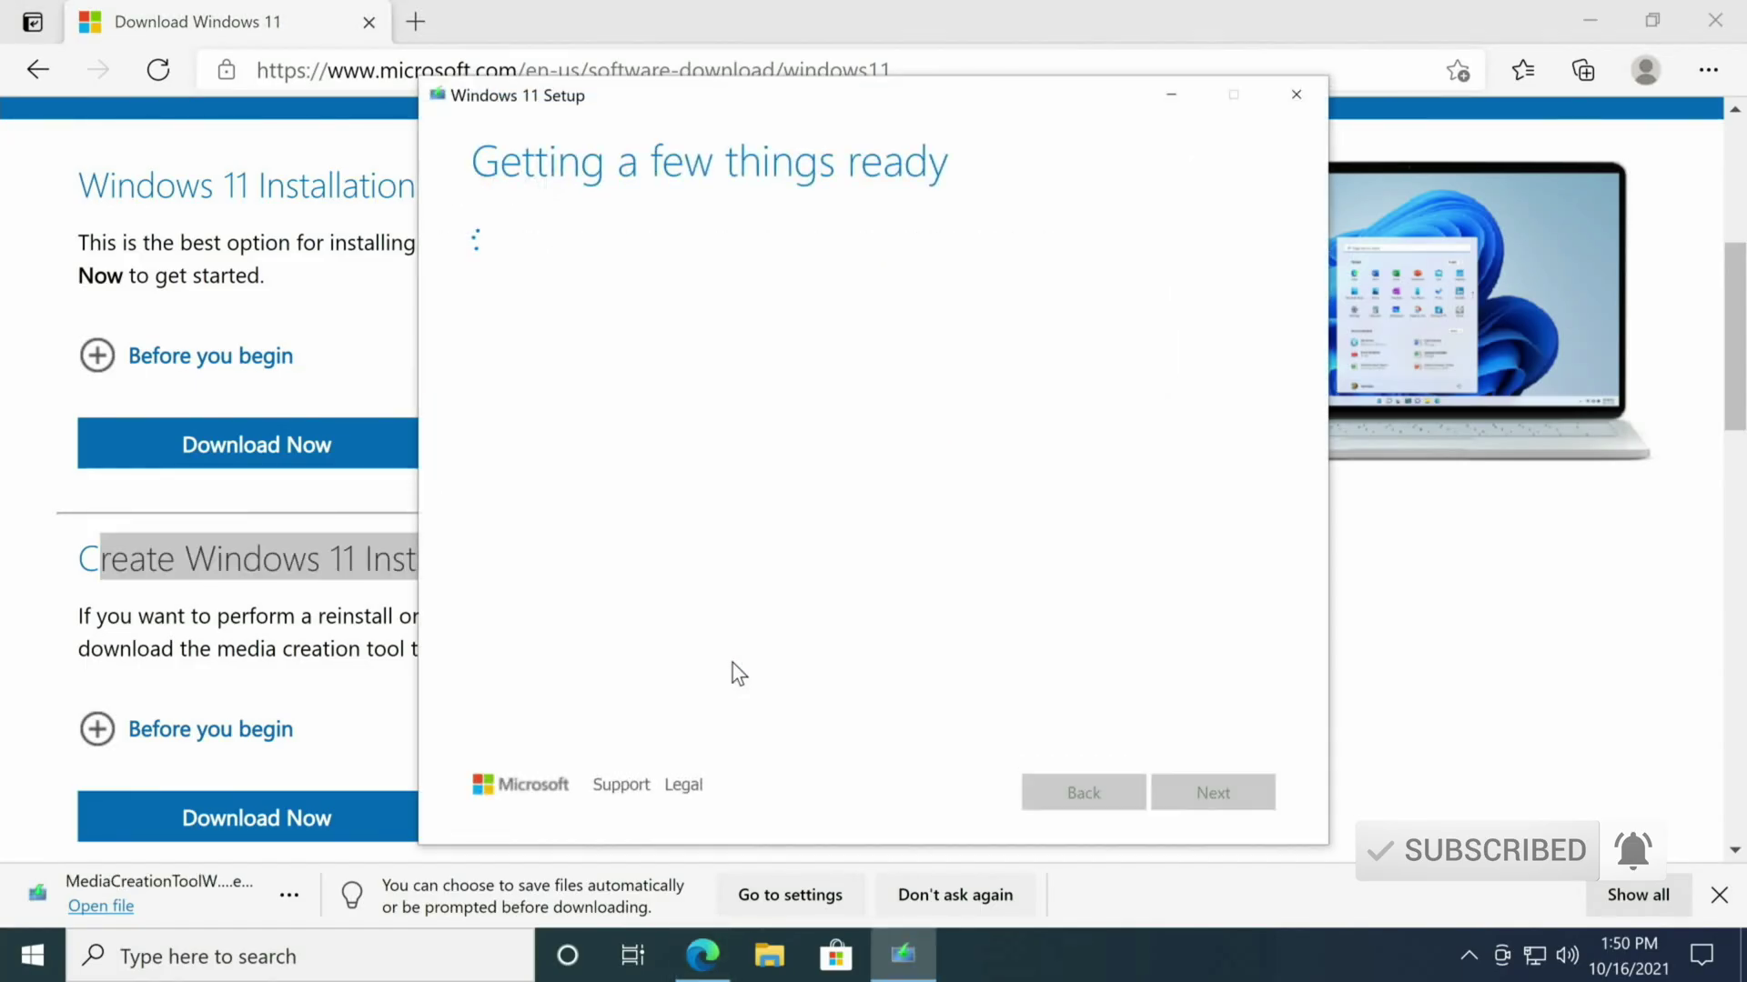
left_click_drag(1254, 295, 1263, 692)
left_click(1203, 795)
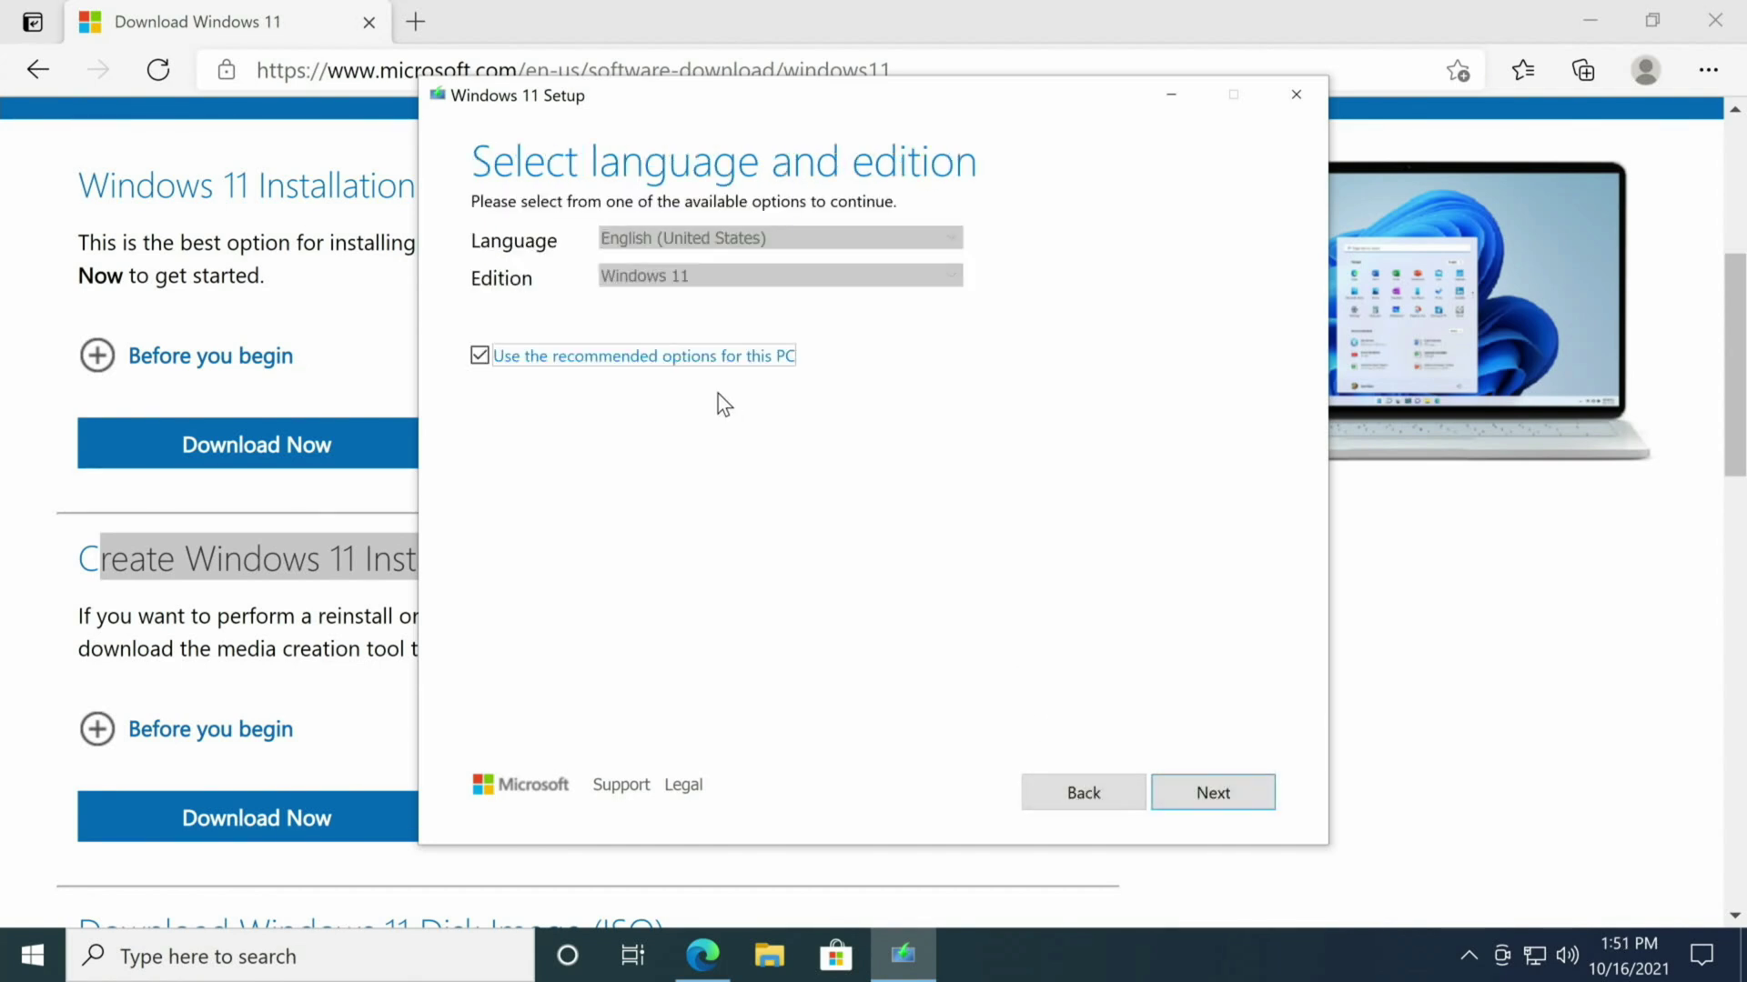
Step: Untick the recommended options, keep English (United States) Windows 11, and choose USB flash drive
left_click(481, 355)
left_click(699, 241)
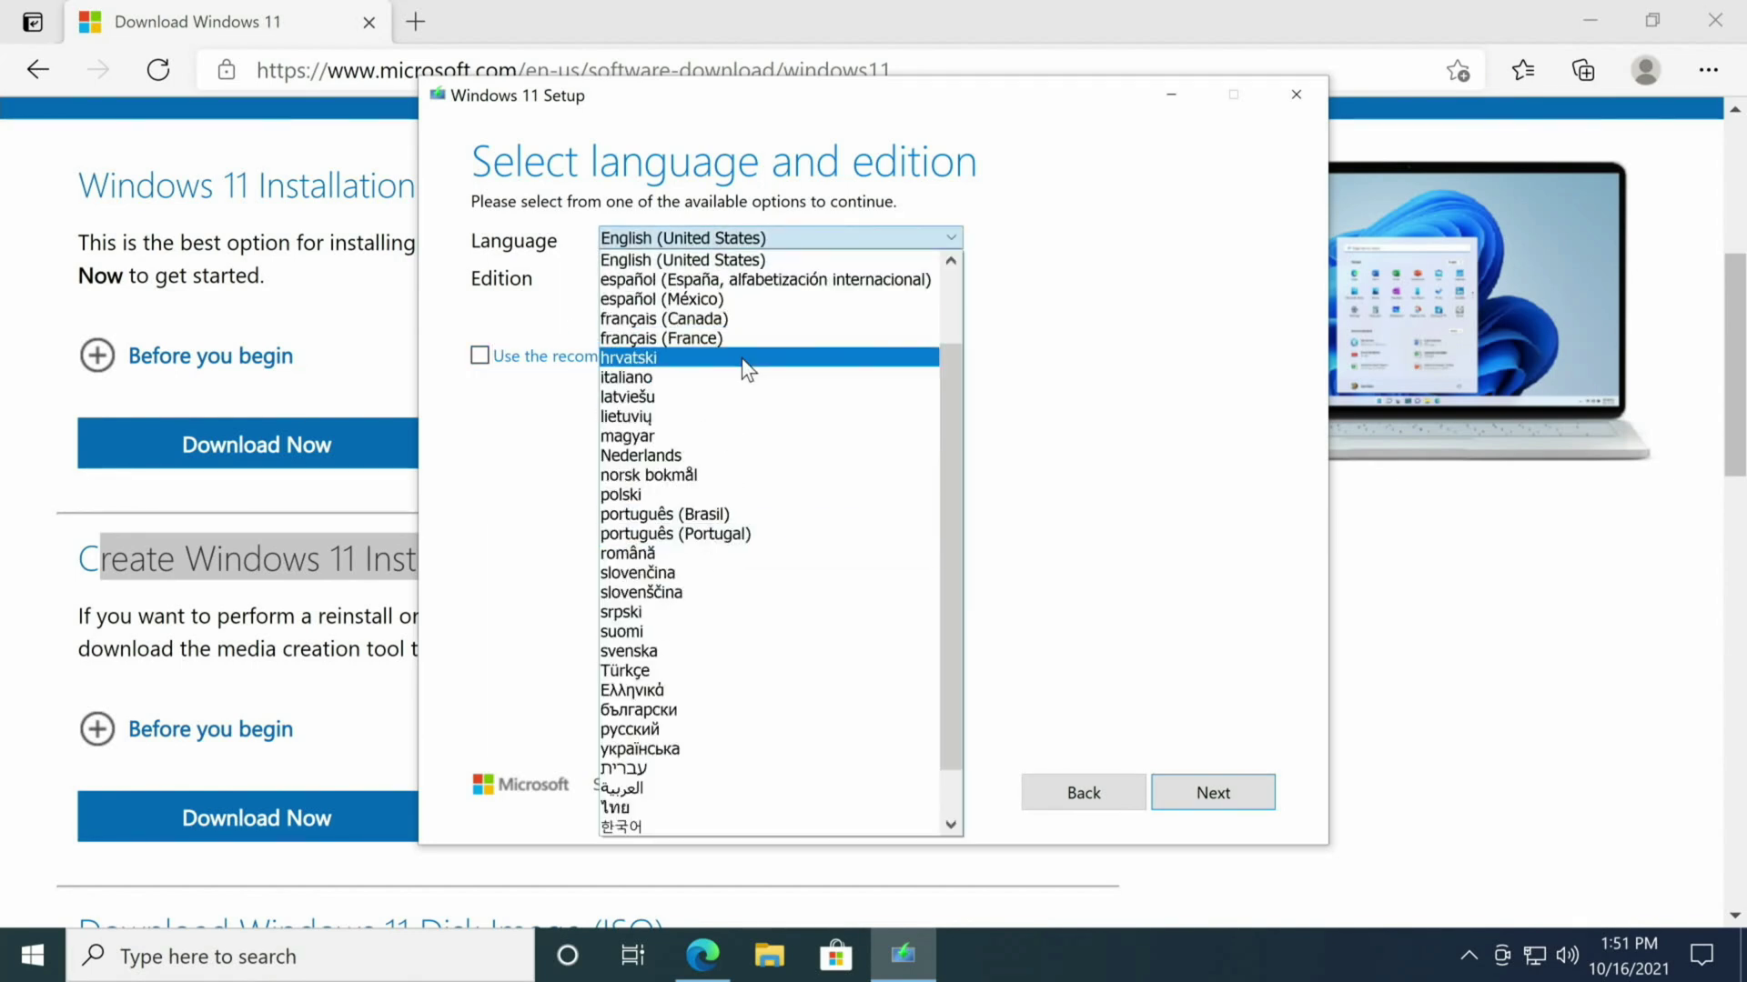
left_click(864, 146)
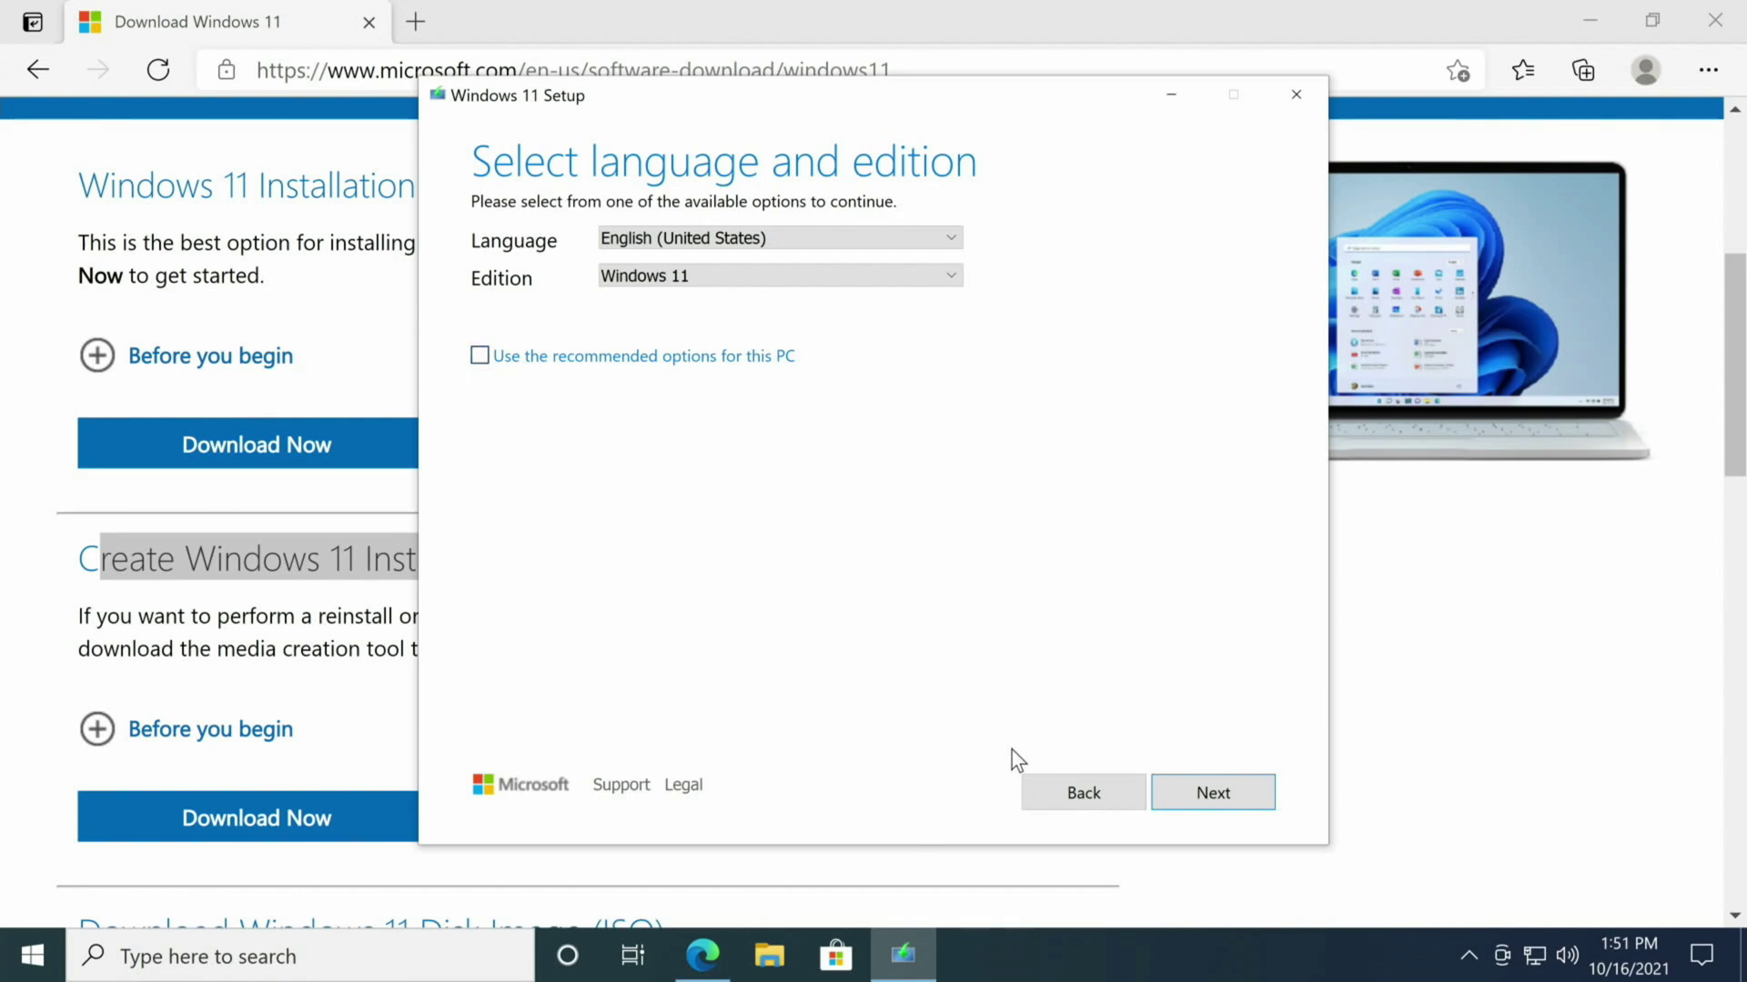
left_click(1228, 798)
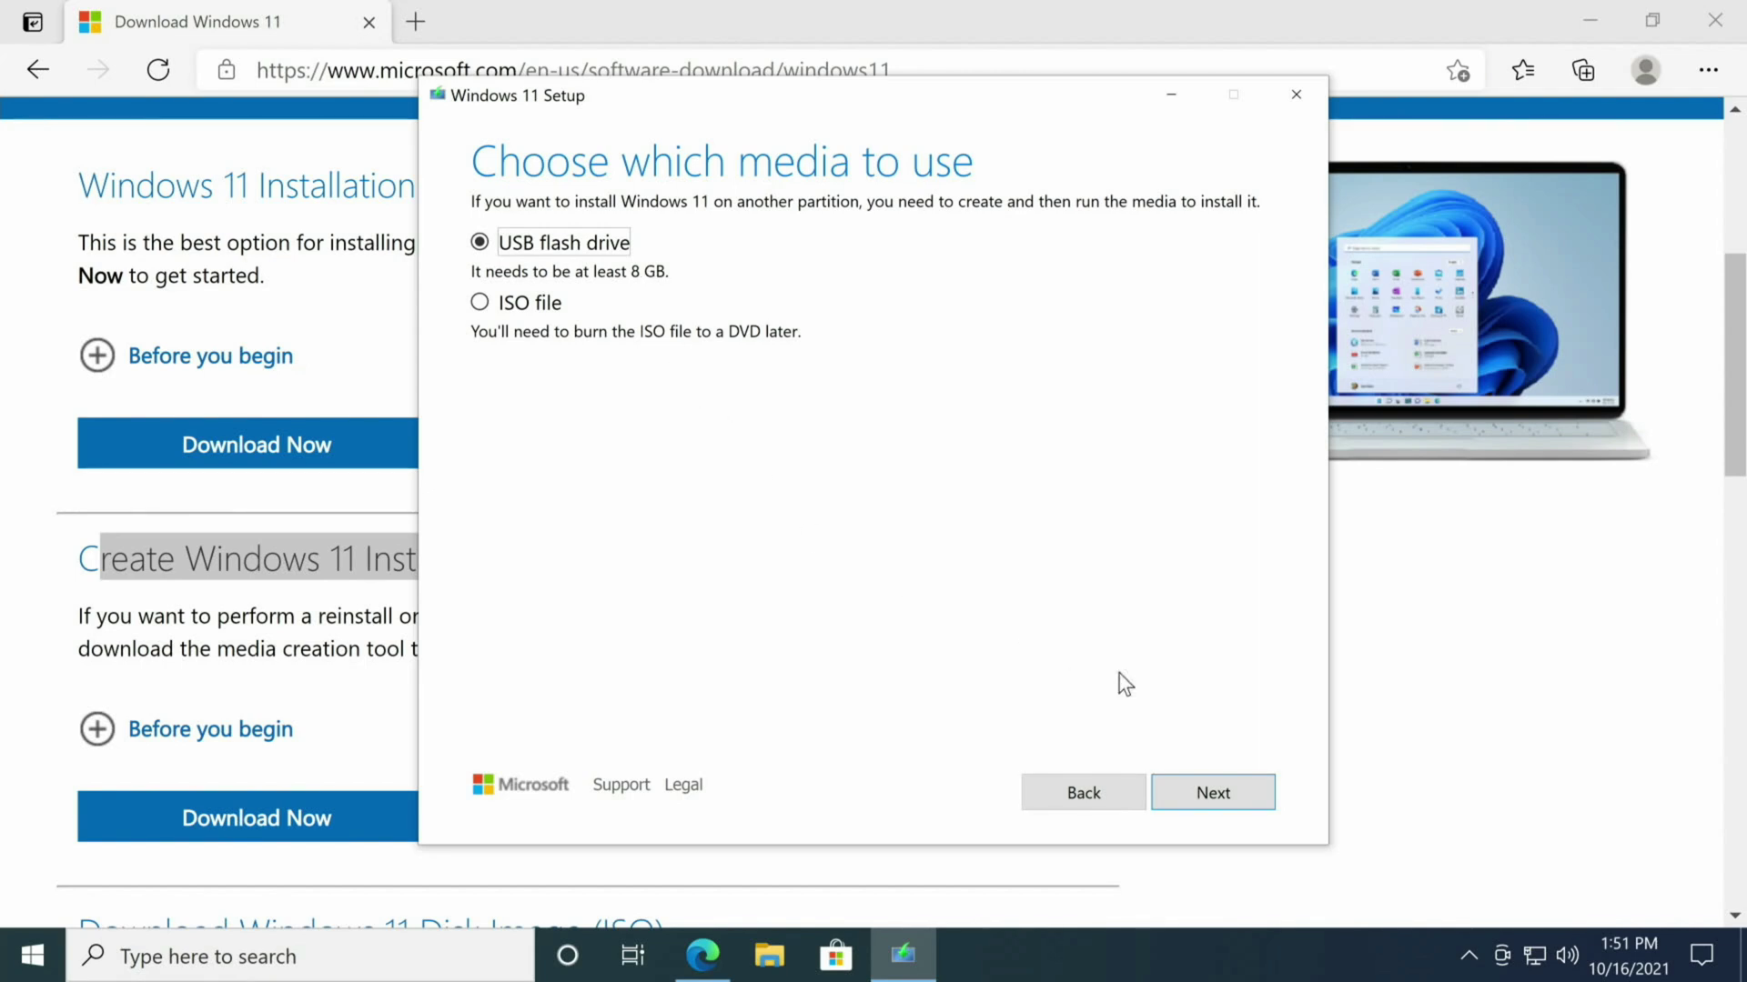
left_click(1212, 794)
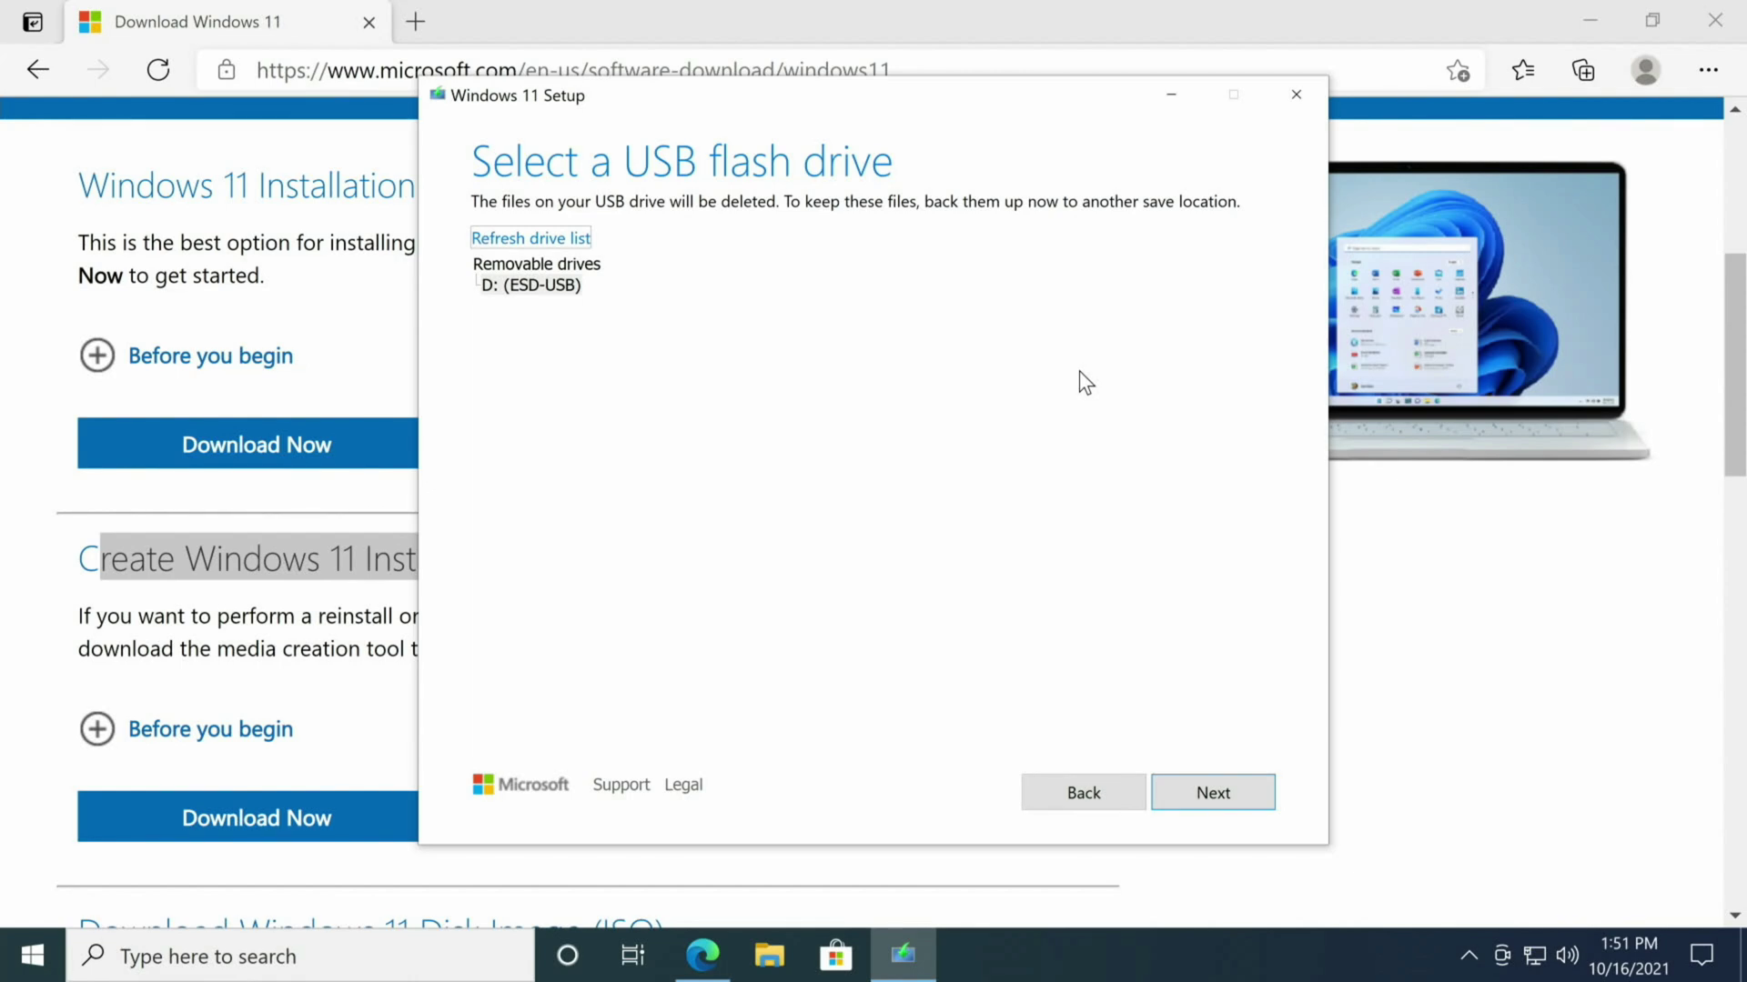
Step: Select D: (ESD-USB) as the target and start creating the Windows 11 media
left_click(1204, 794)
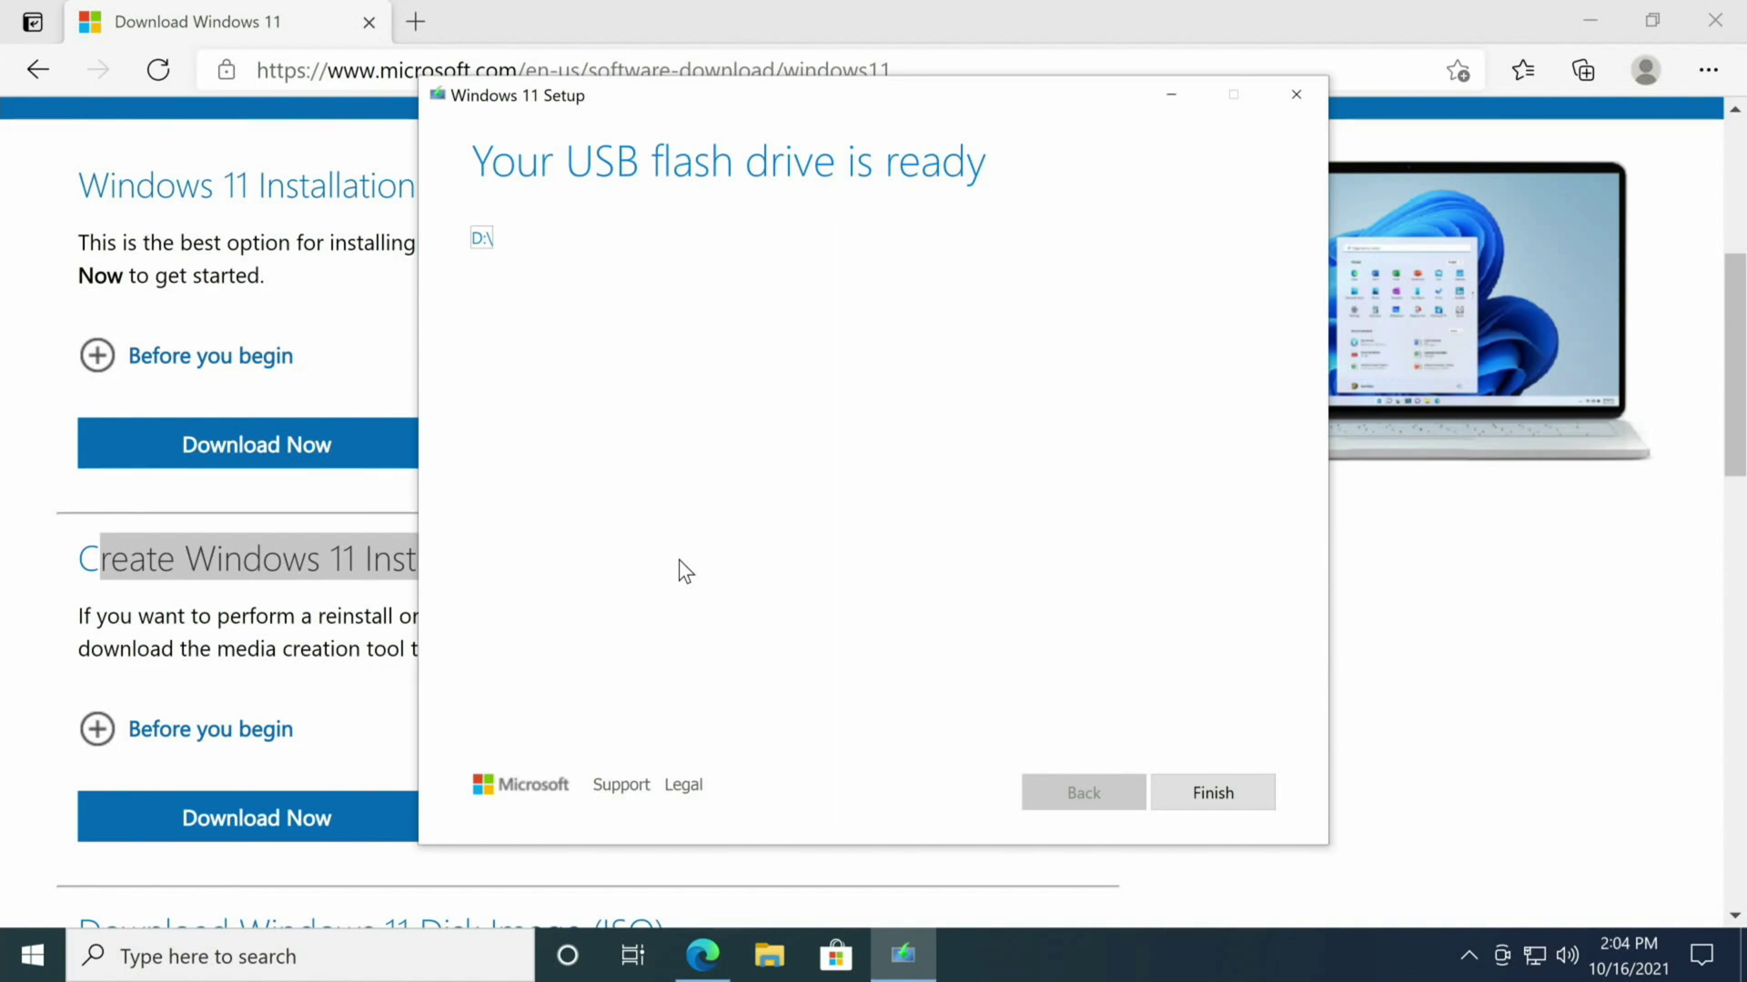
Step: Finish setup, close Edge, and view the ESD-USB (D:) drive contents in File Explorer
left_click(1222, 793)
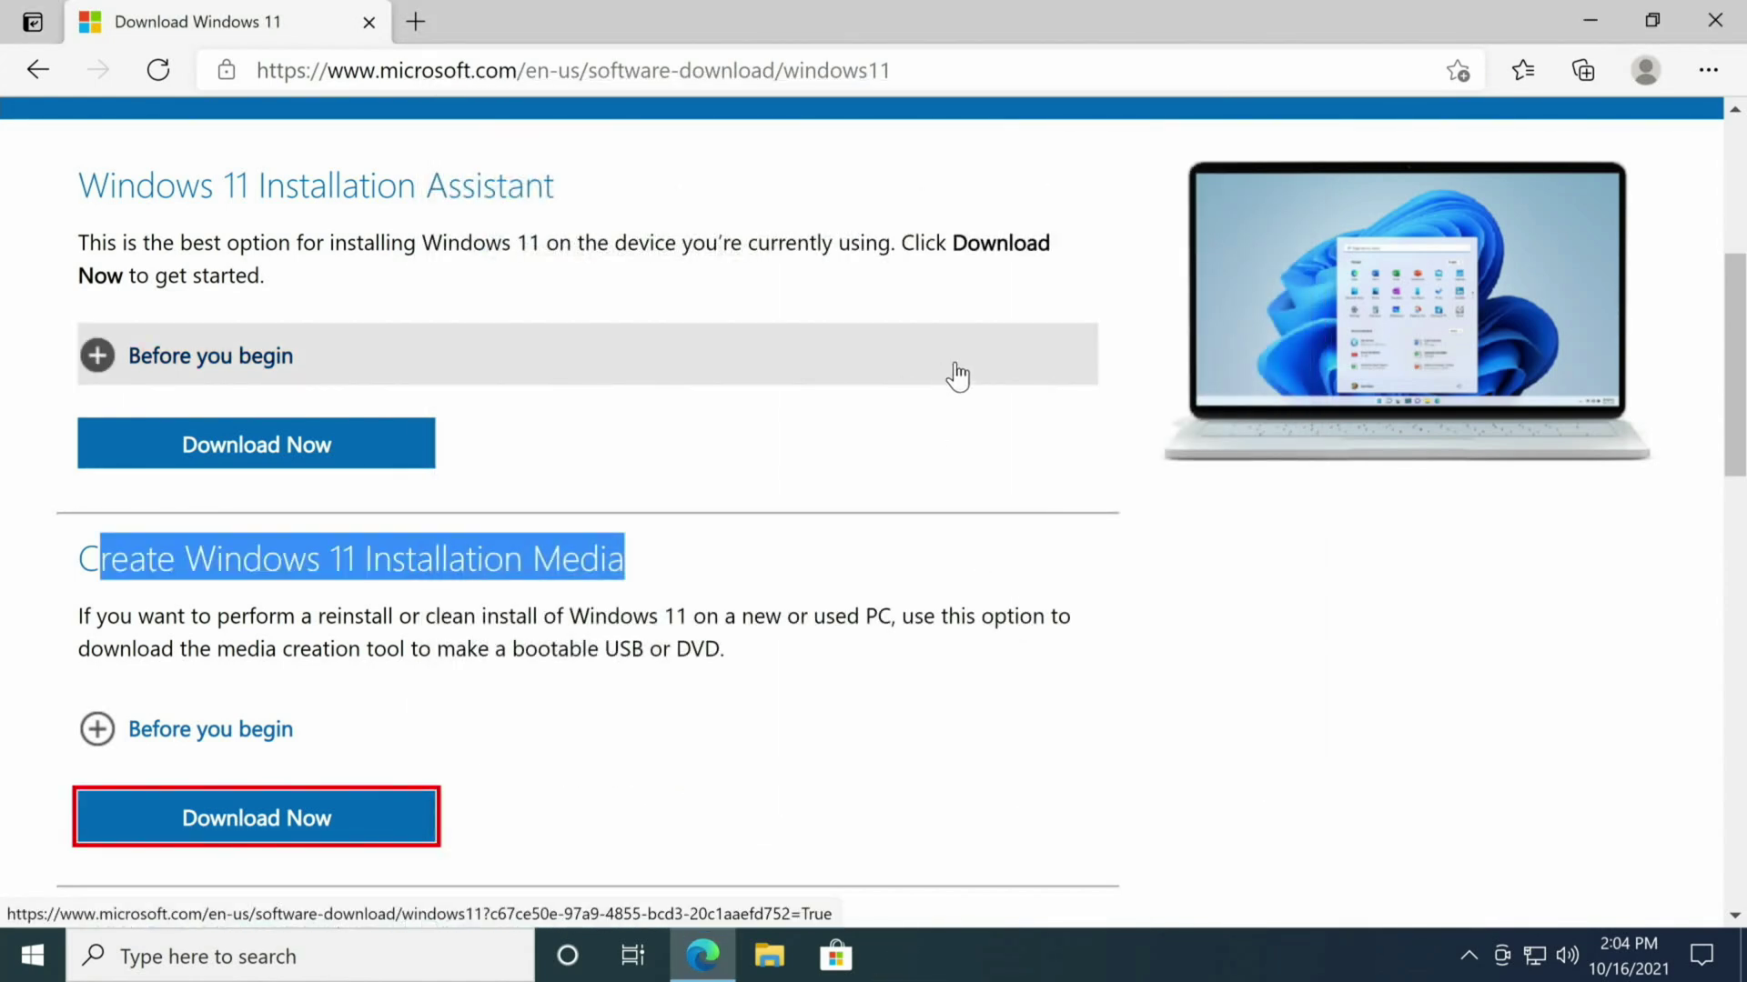
left_click(1714, 20)
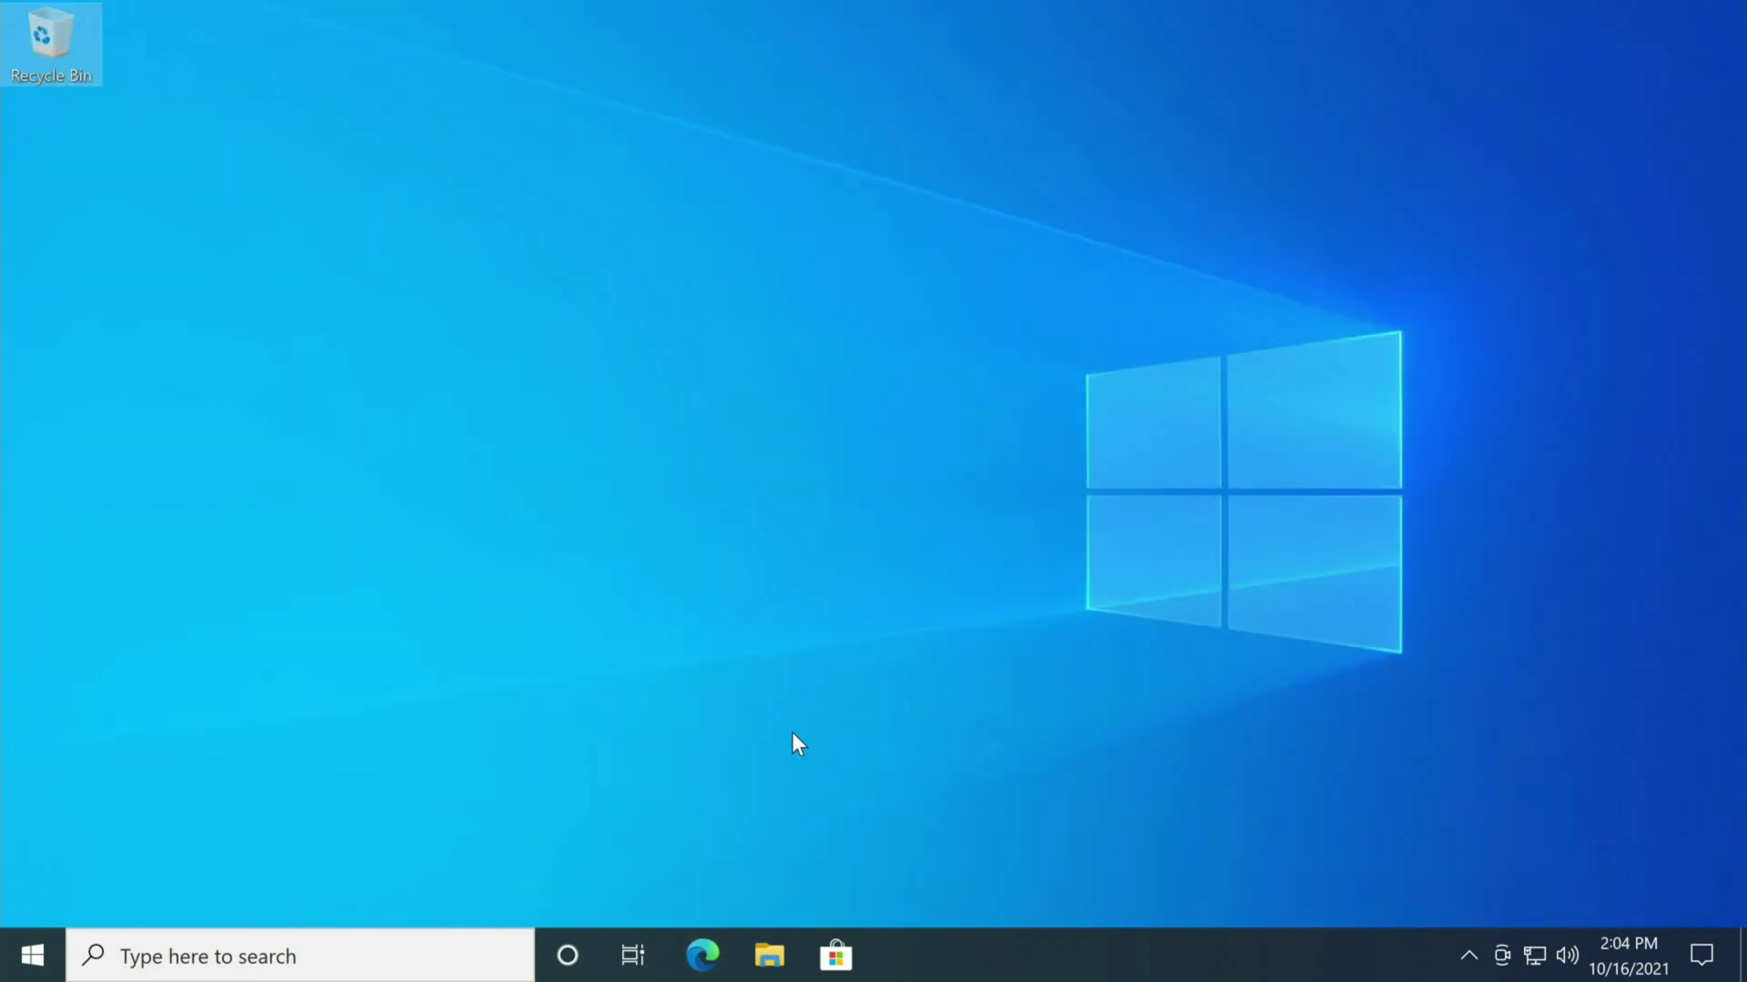
left_click(769, 954)
left_click(425, 547)
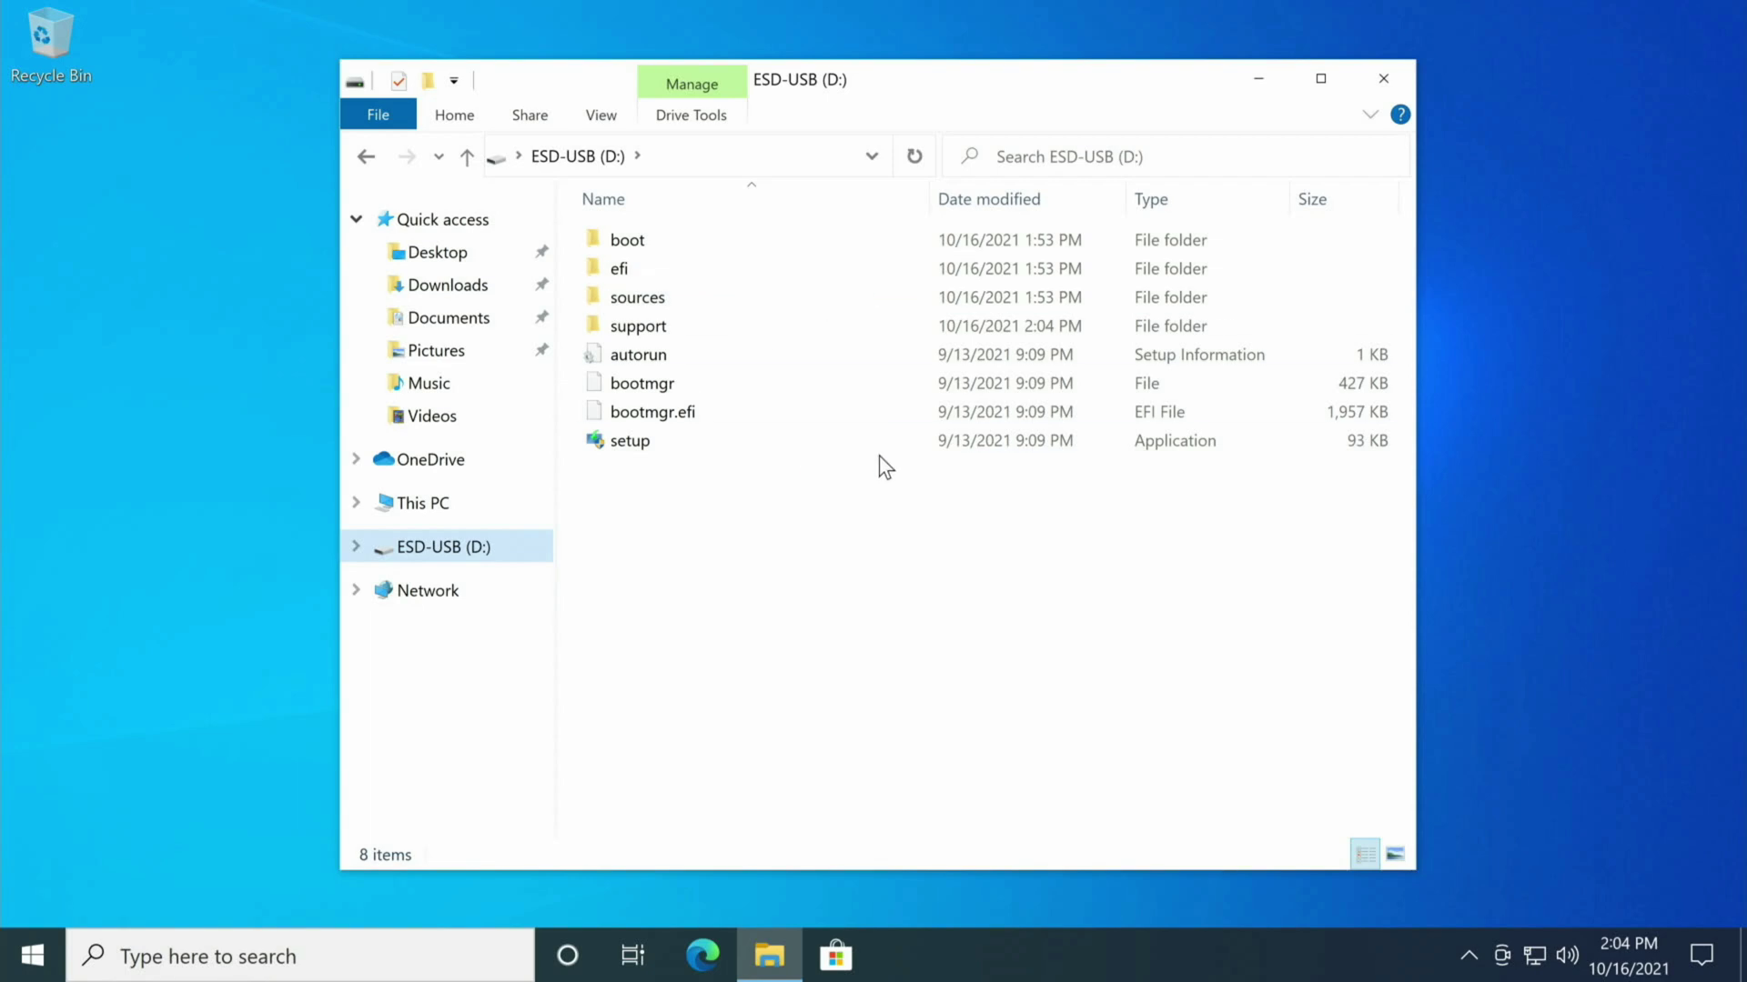
Step: Close the ESD-USB window and restart Windows from the Start button's context menu
left_click(1383, 78)
right_click(28, 955)
mouse_move(145, 908)
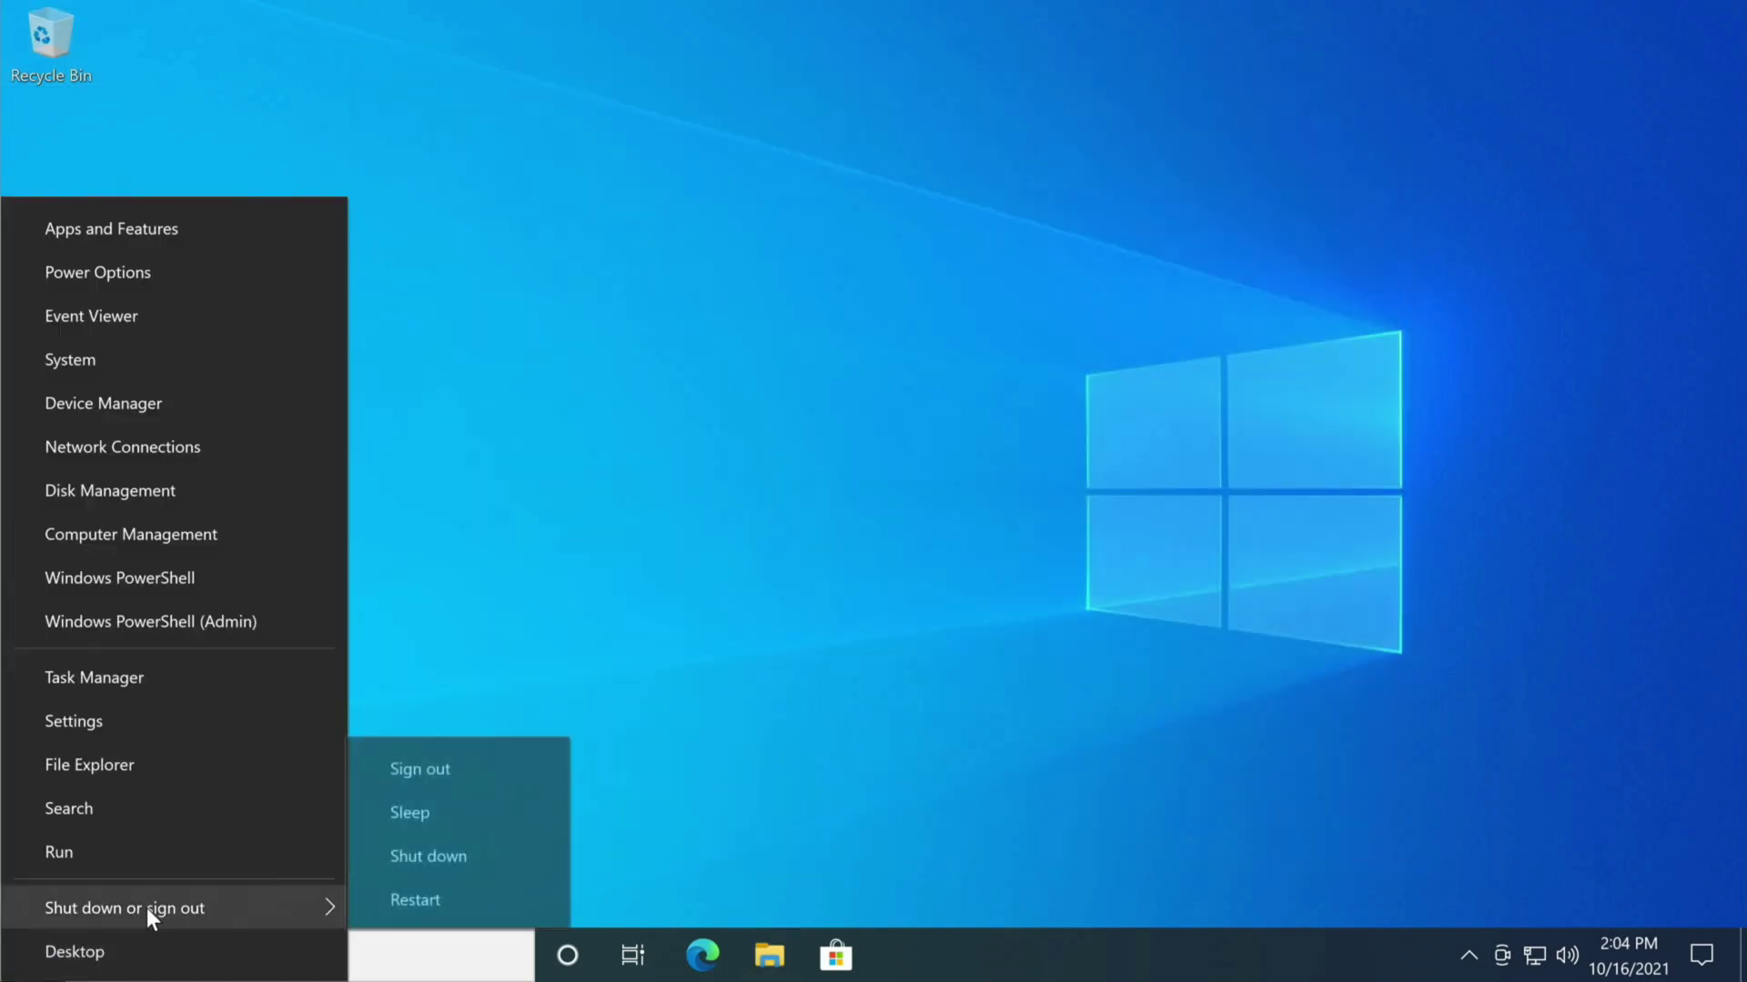
left_click(434, 902)
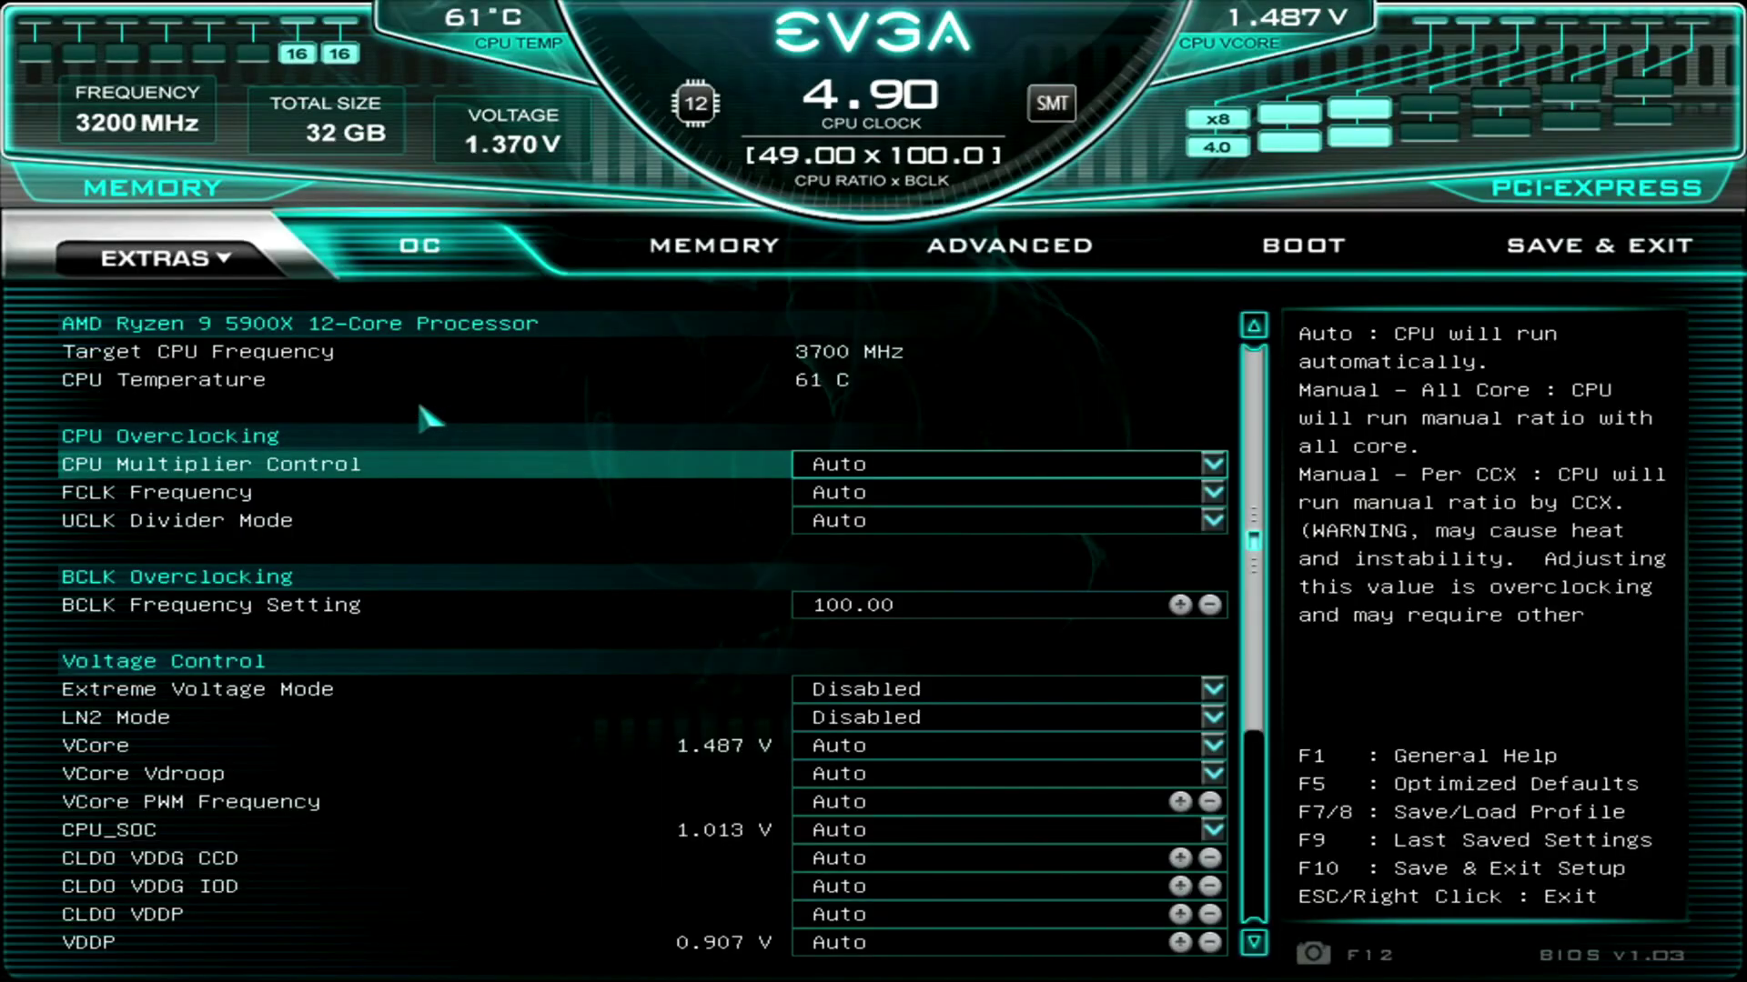
Step: Check the TPM 2.0 UEFI Spec Version under Trusted Computing, then return to the Advanced list
left_click(918, 263)
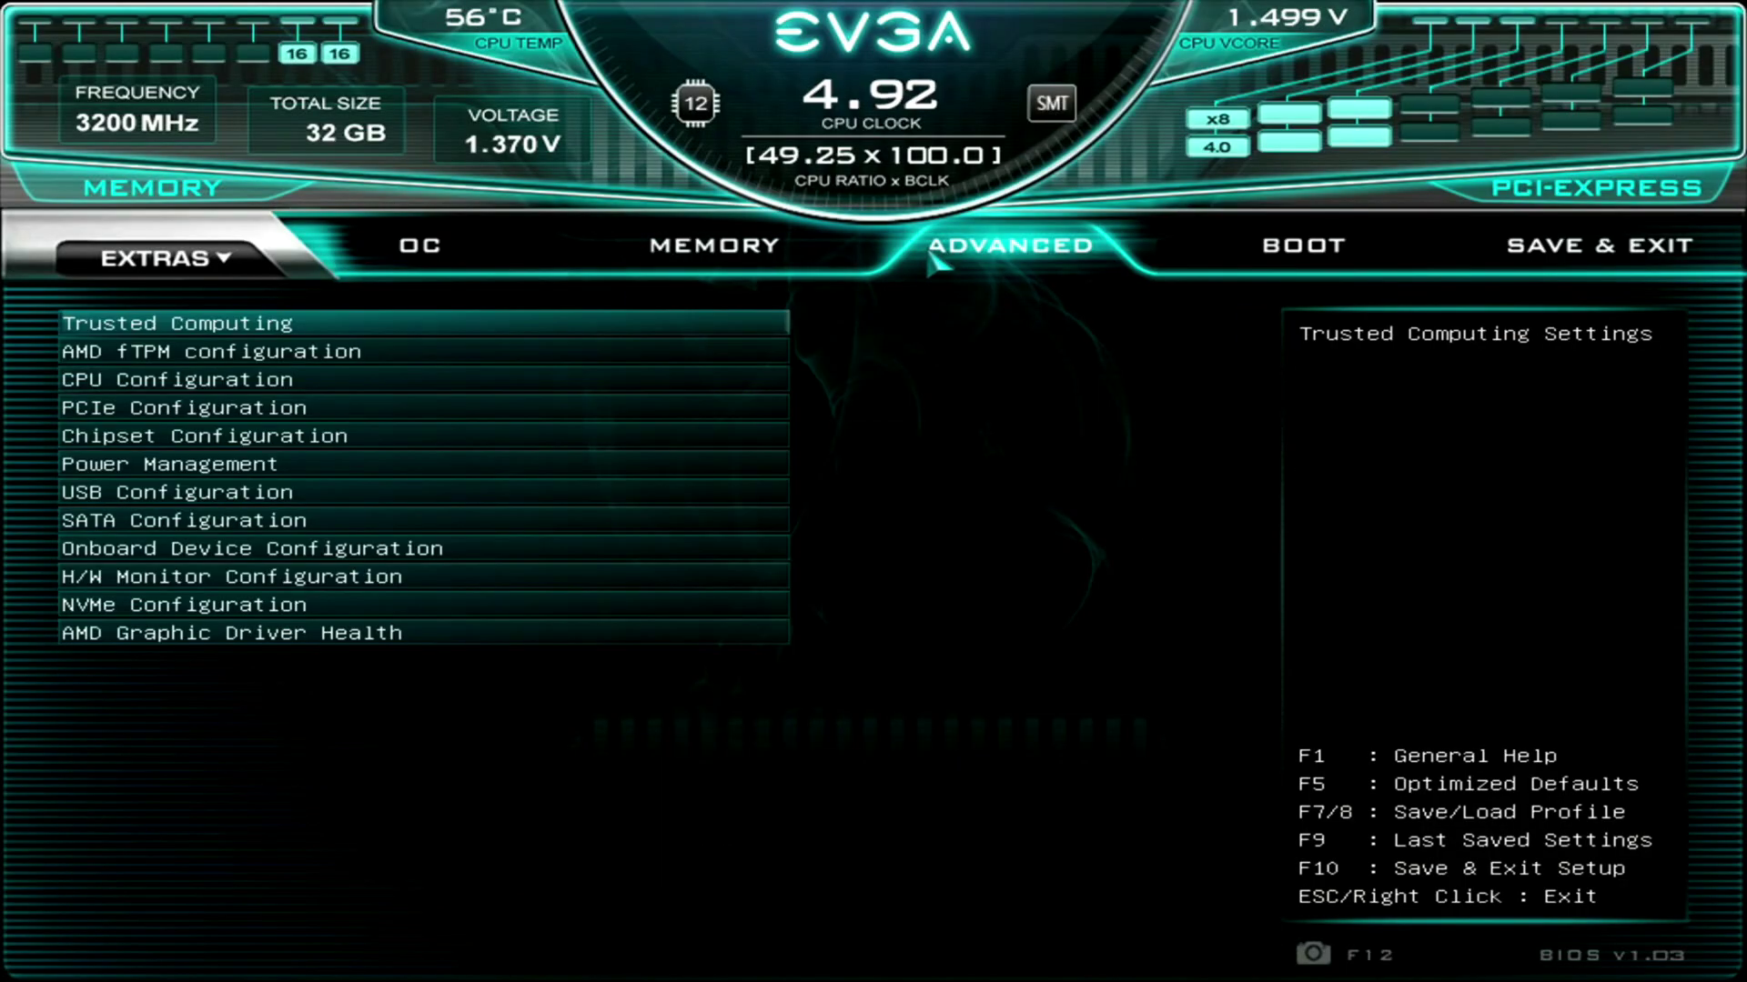
left_click(193, 326)
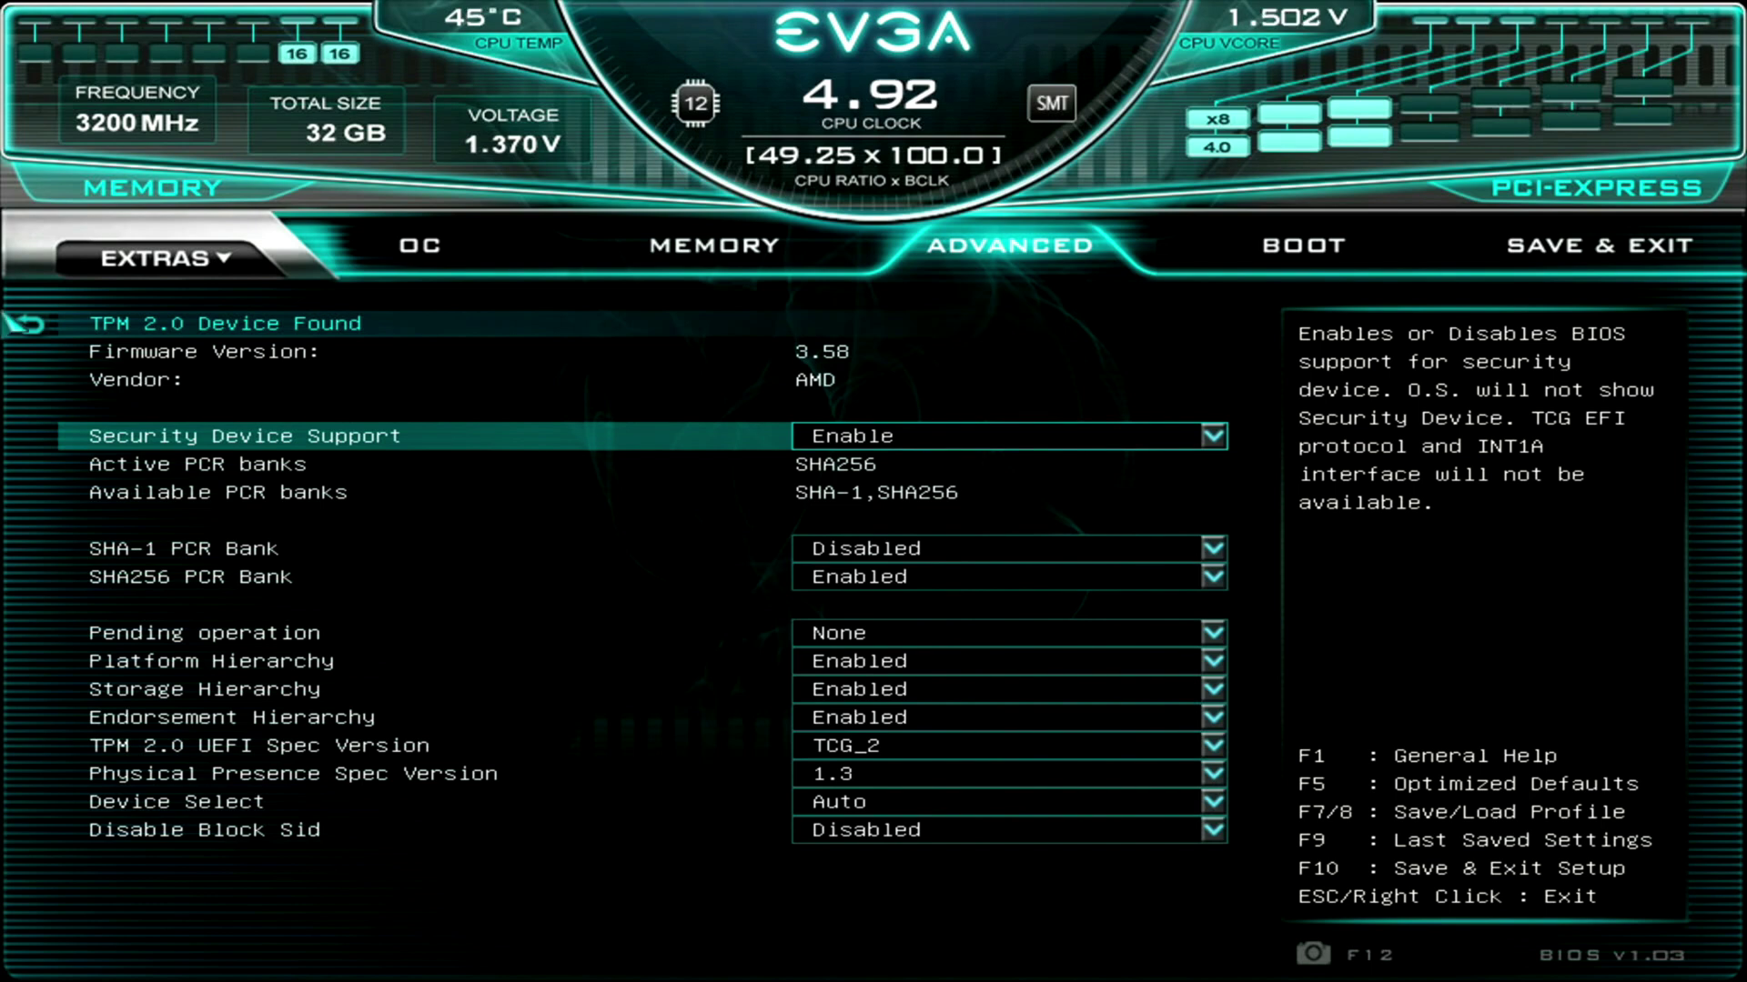
key("Down")
key("Down")
key("Down")
key("Down")
key("Down")
key("Down")
key("Down")
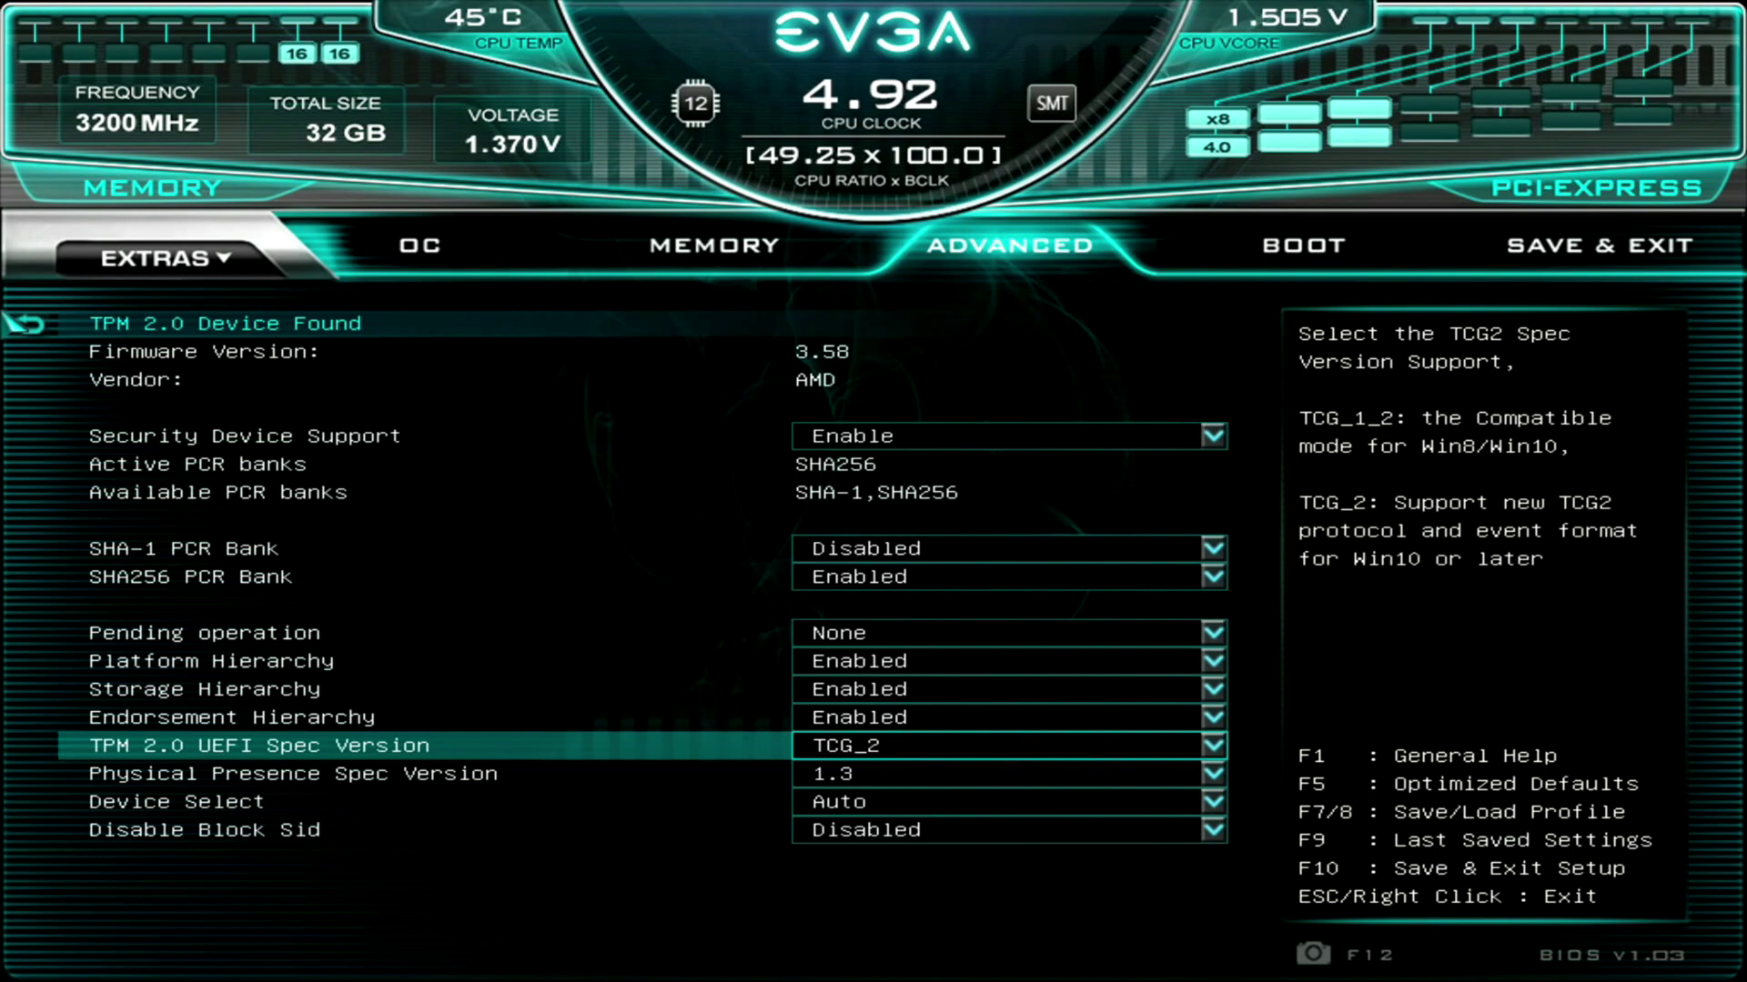
left_click(18, 323)
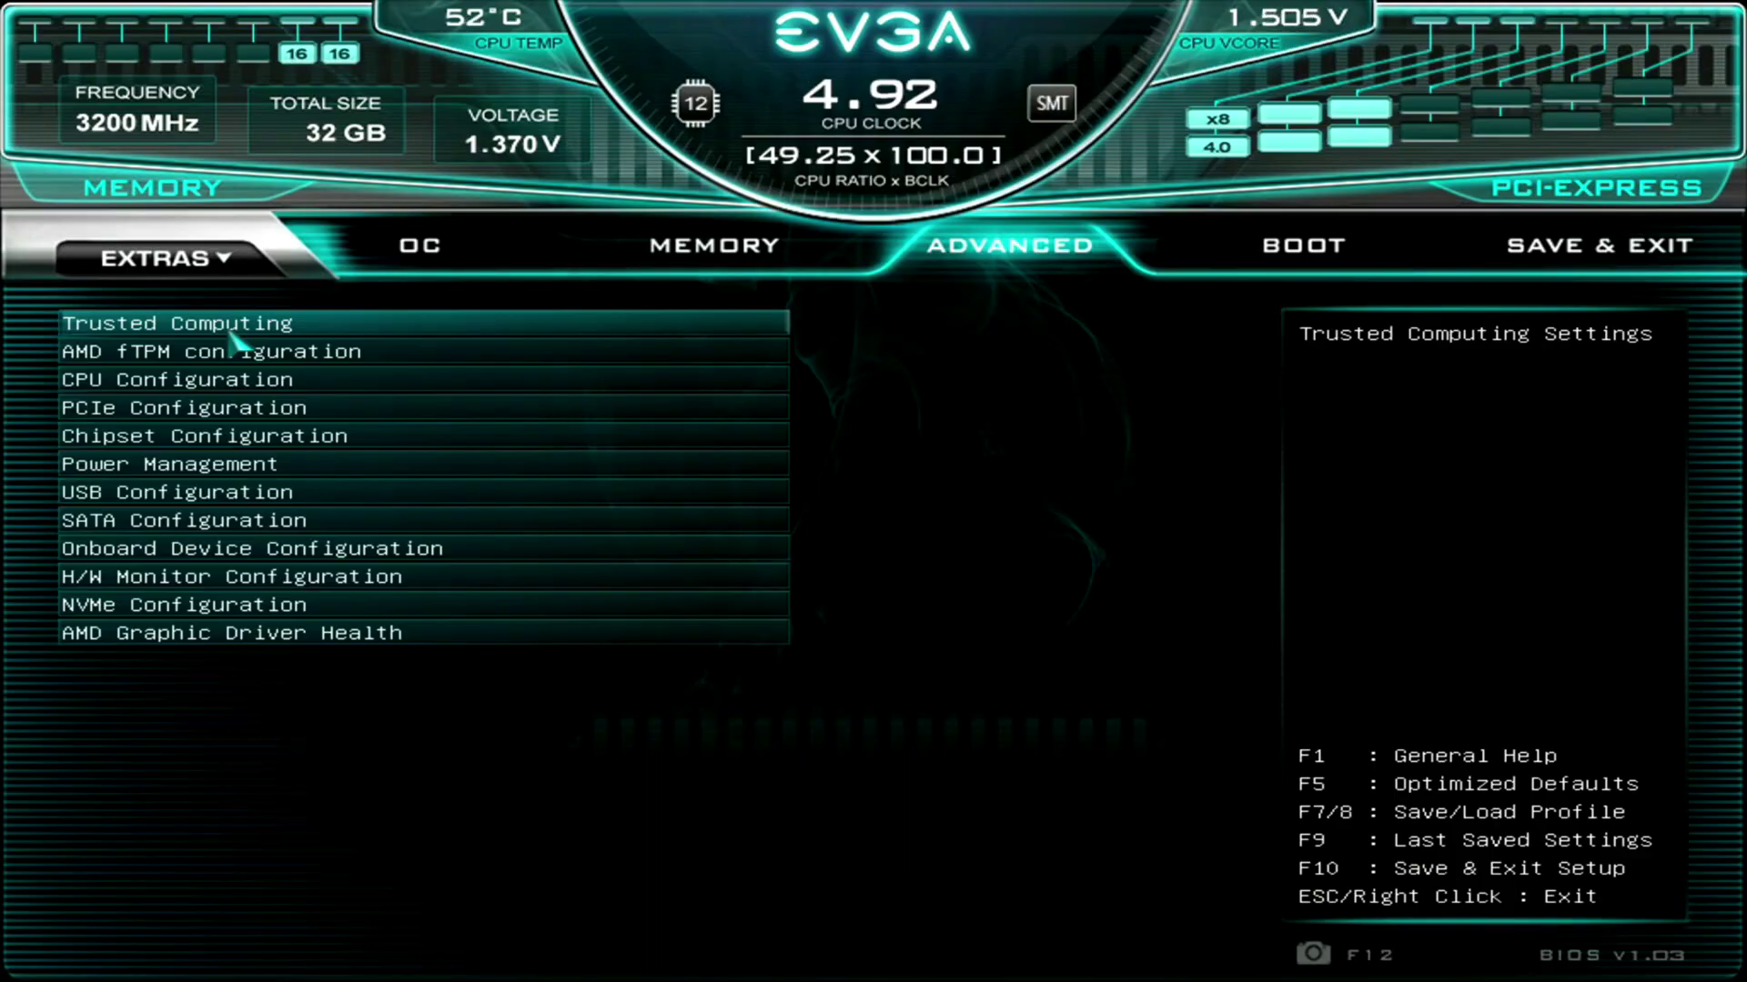
Step: On the Boot tab, keep Boot mode select set to UEFI instead of LEGACY
key("Right")
key("Down")
key("Down")
key("Down")
key("Down")
key("Down")
key("Down")
key("Down")
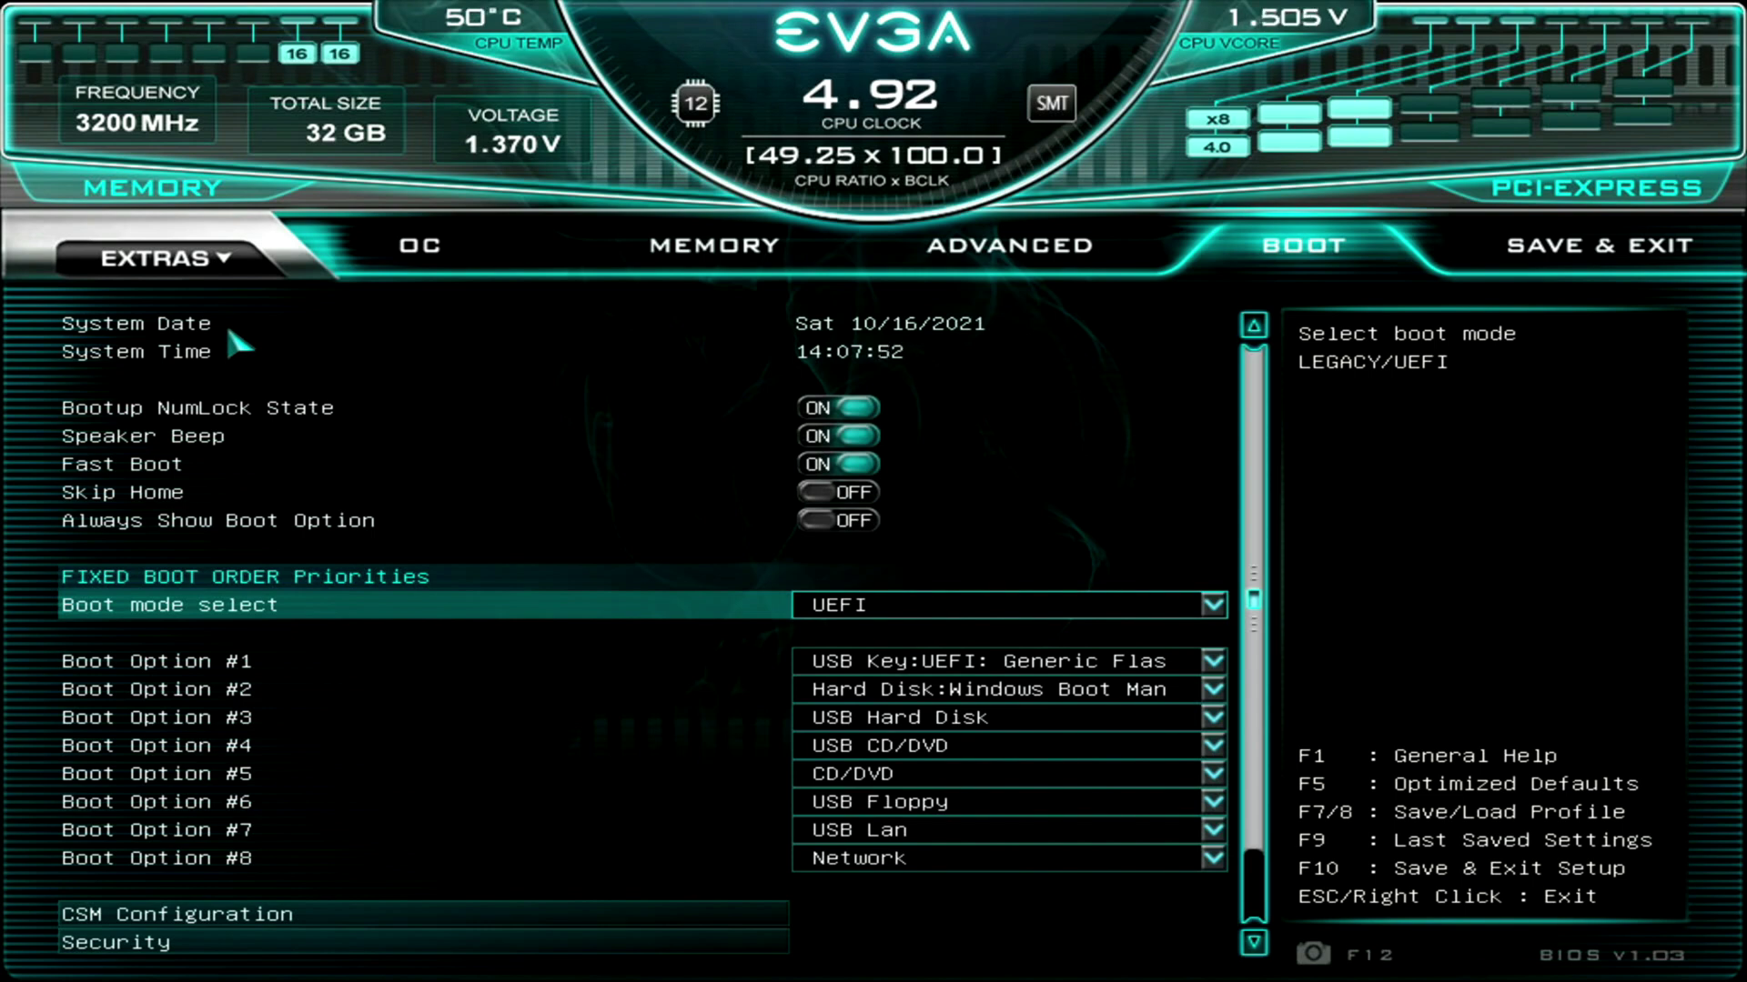
key("Return")
key("Up")
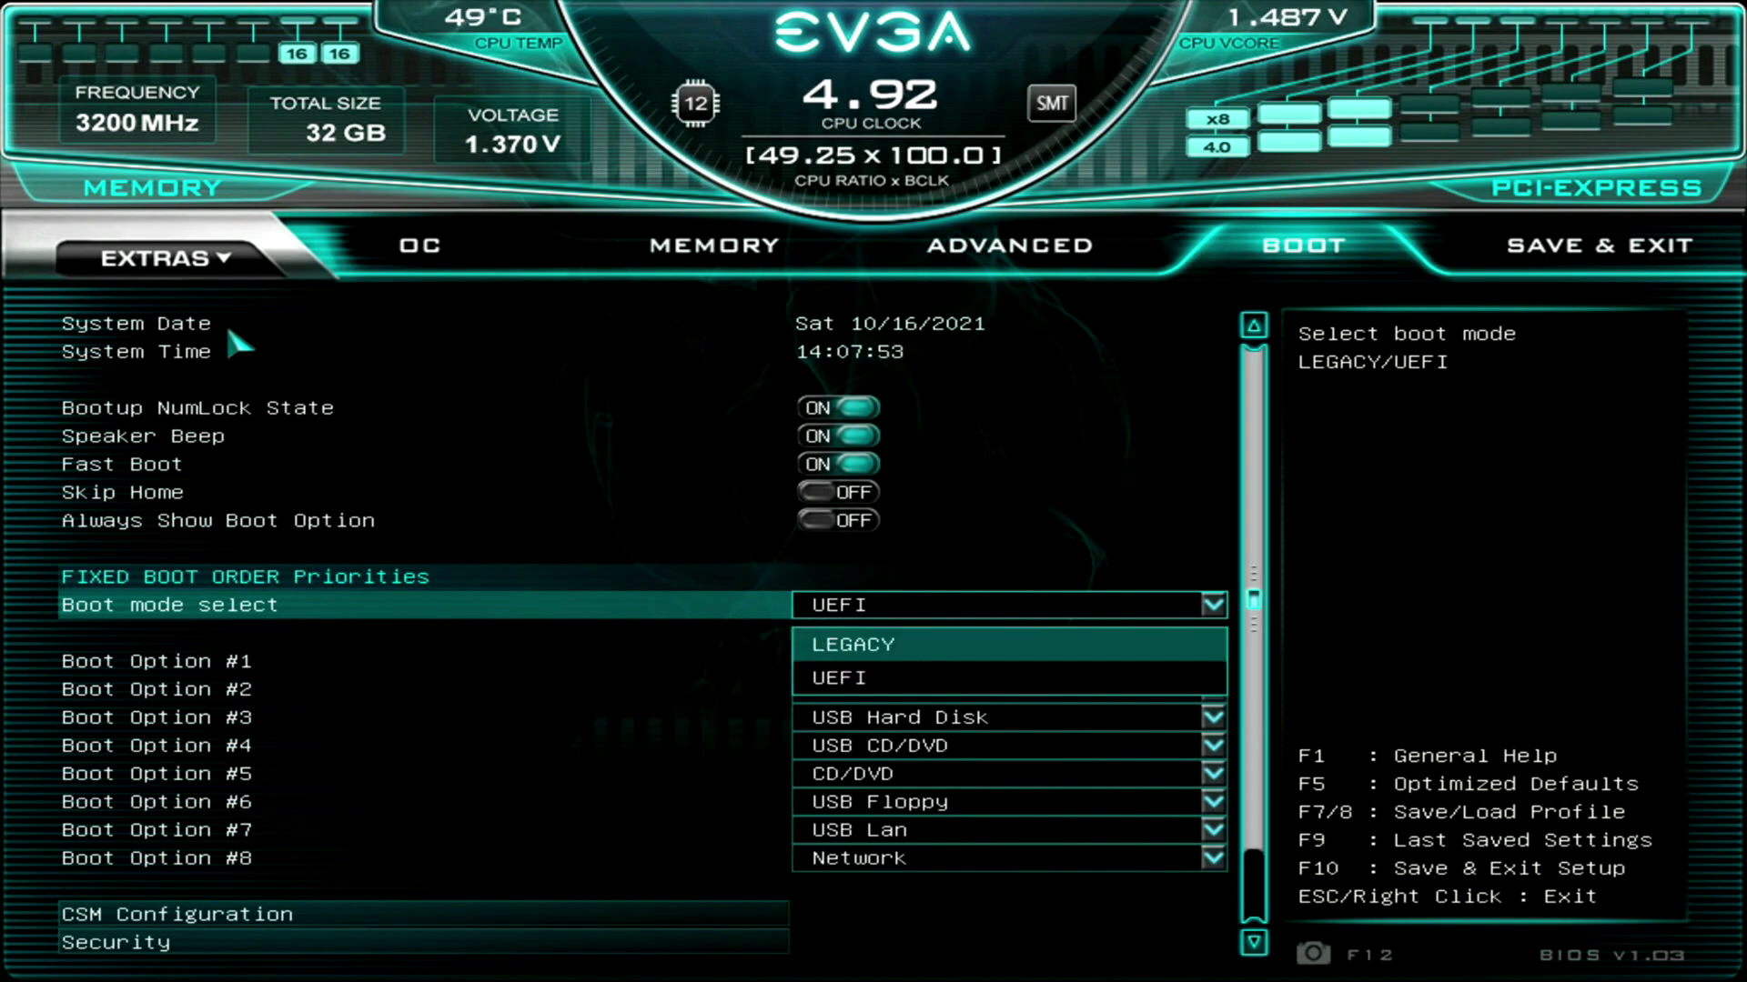
key("Down")
key("Return")
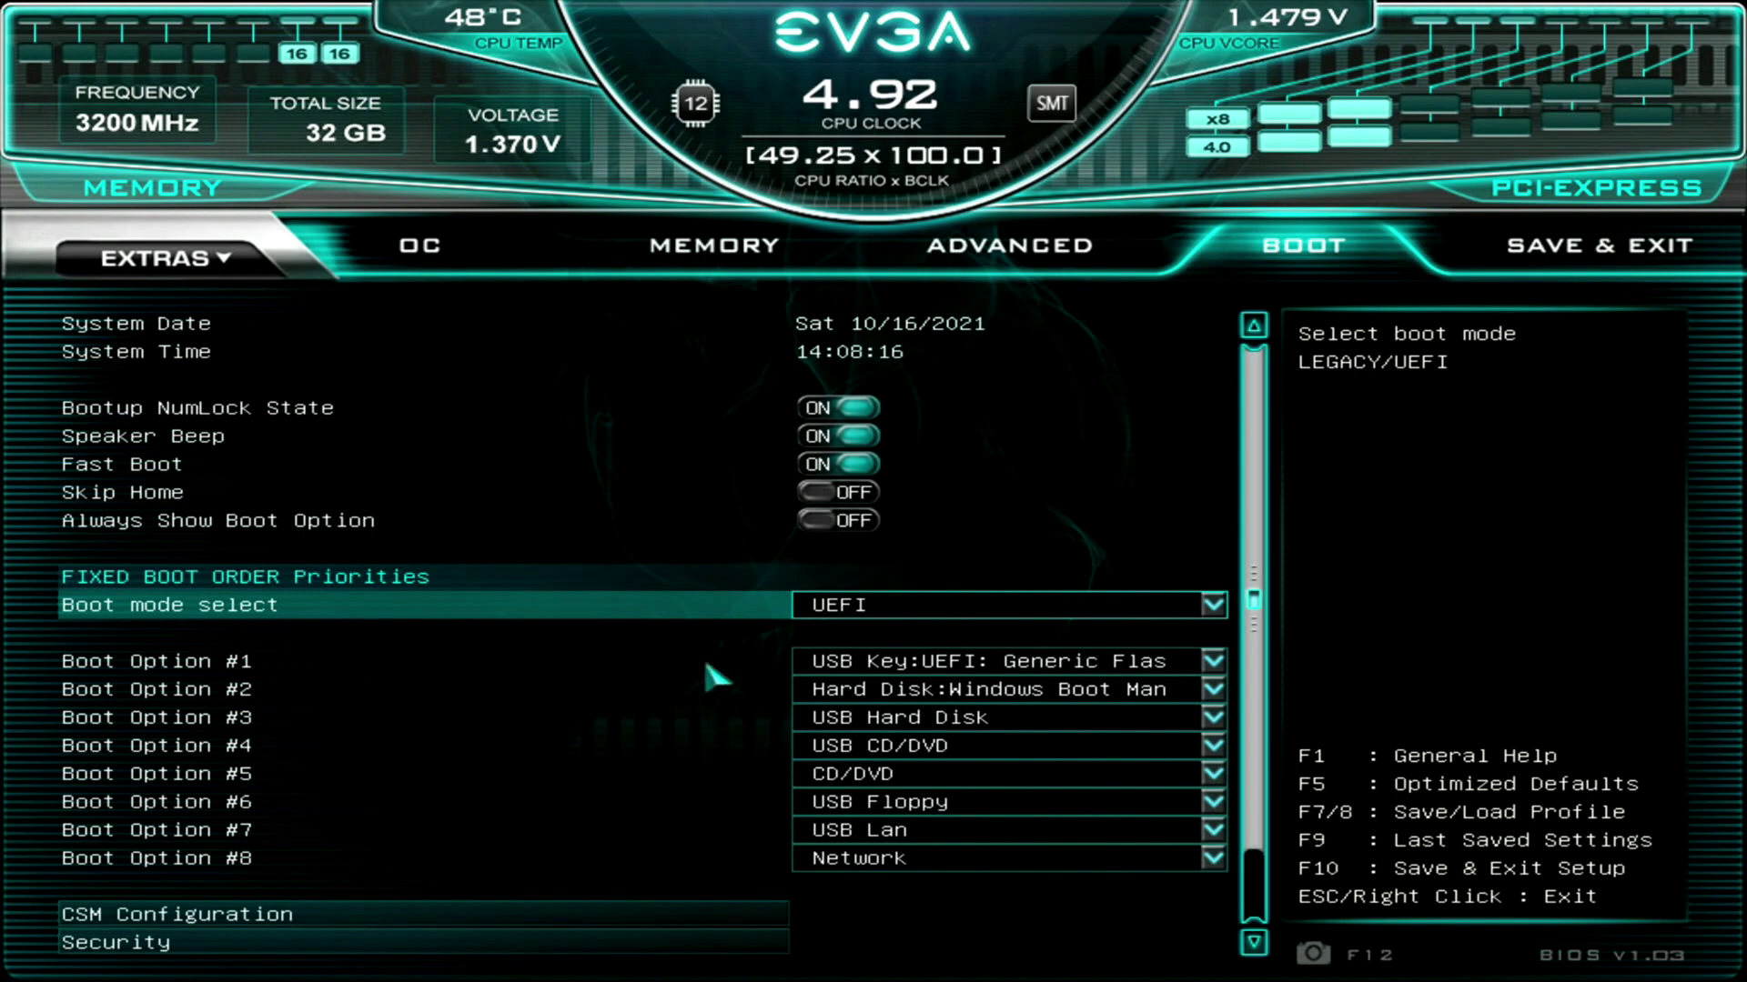
Step: Set Boot Option #1 to the USB UEFI flash key and Boot Option #2 to Windows Boot Manager
left_click(819, 662)
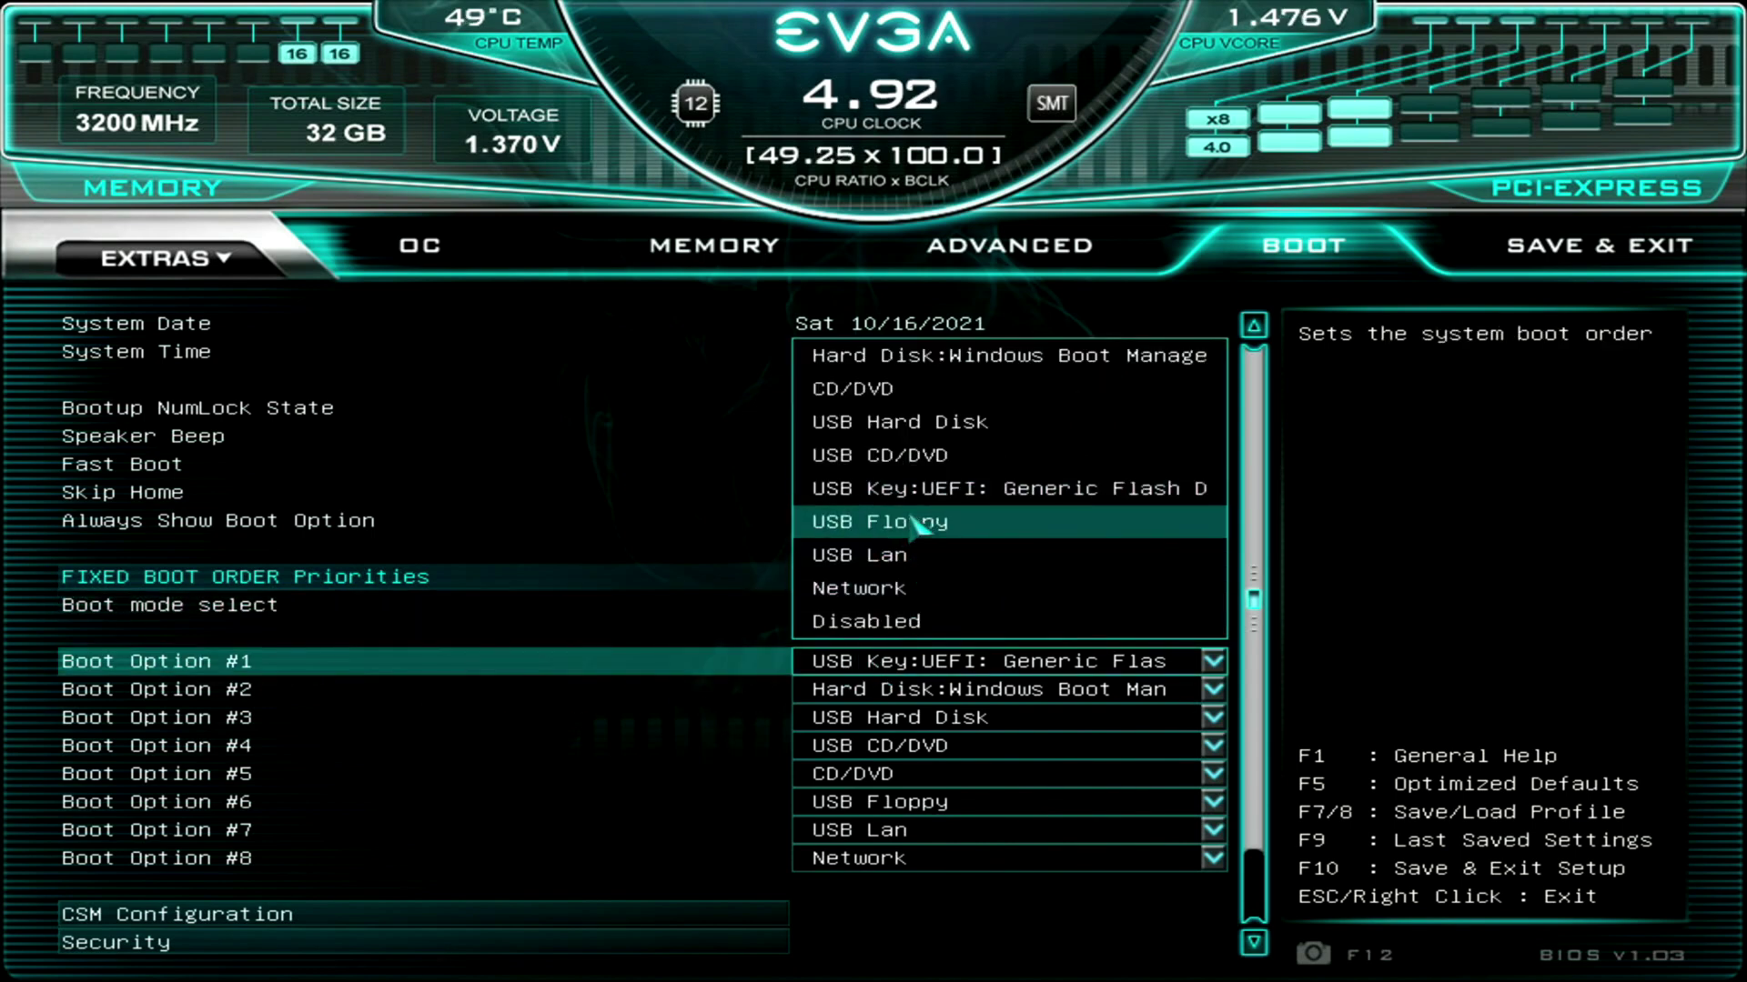
left_click(960, 492)
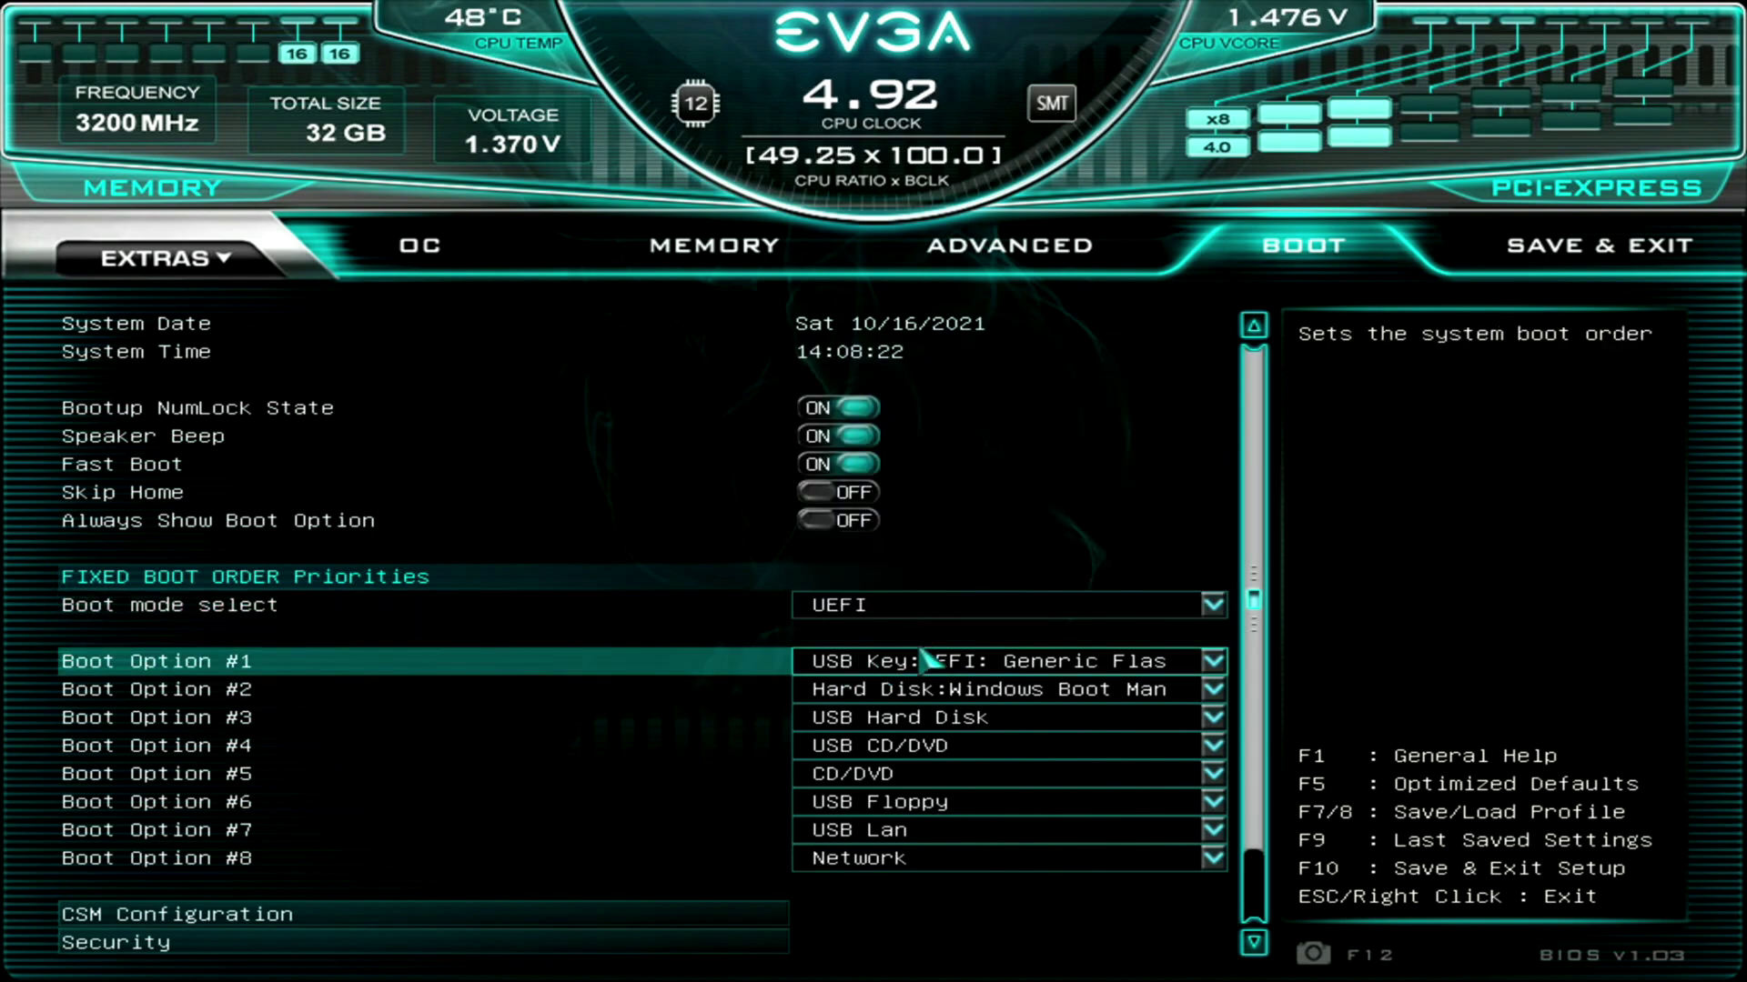
left_click(833, 691)
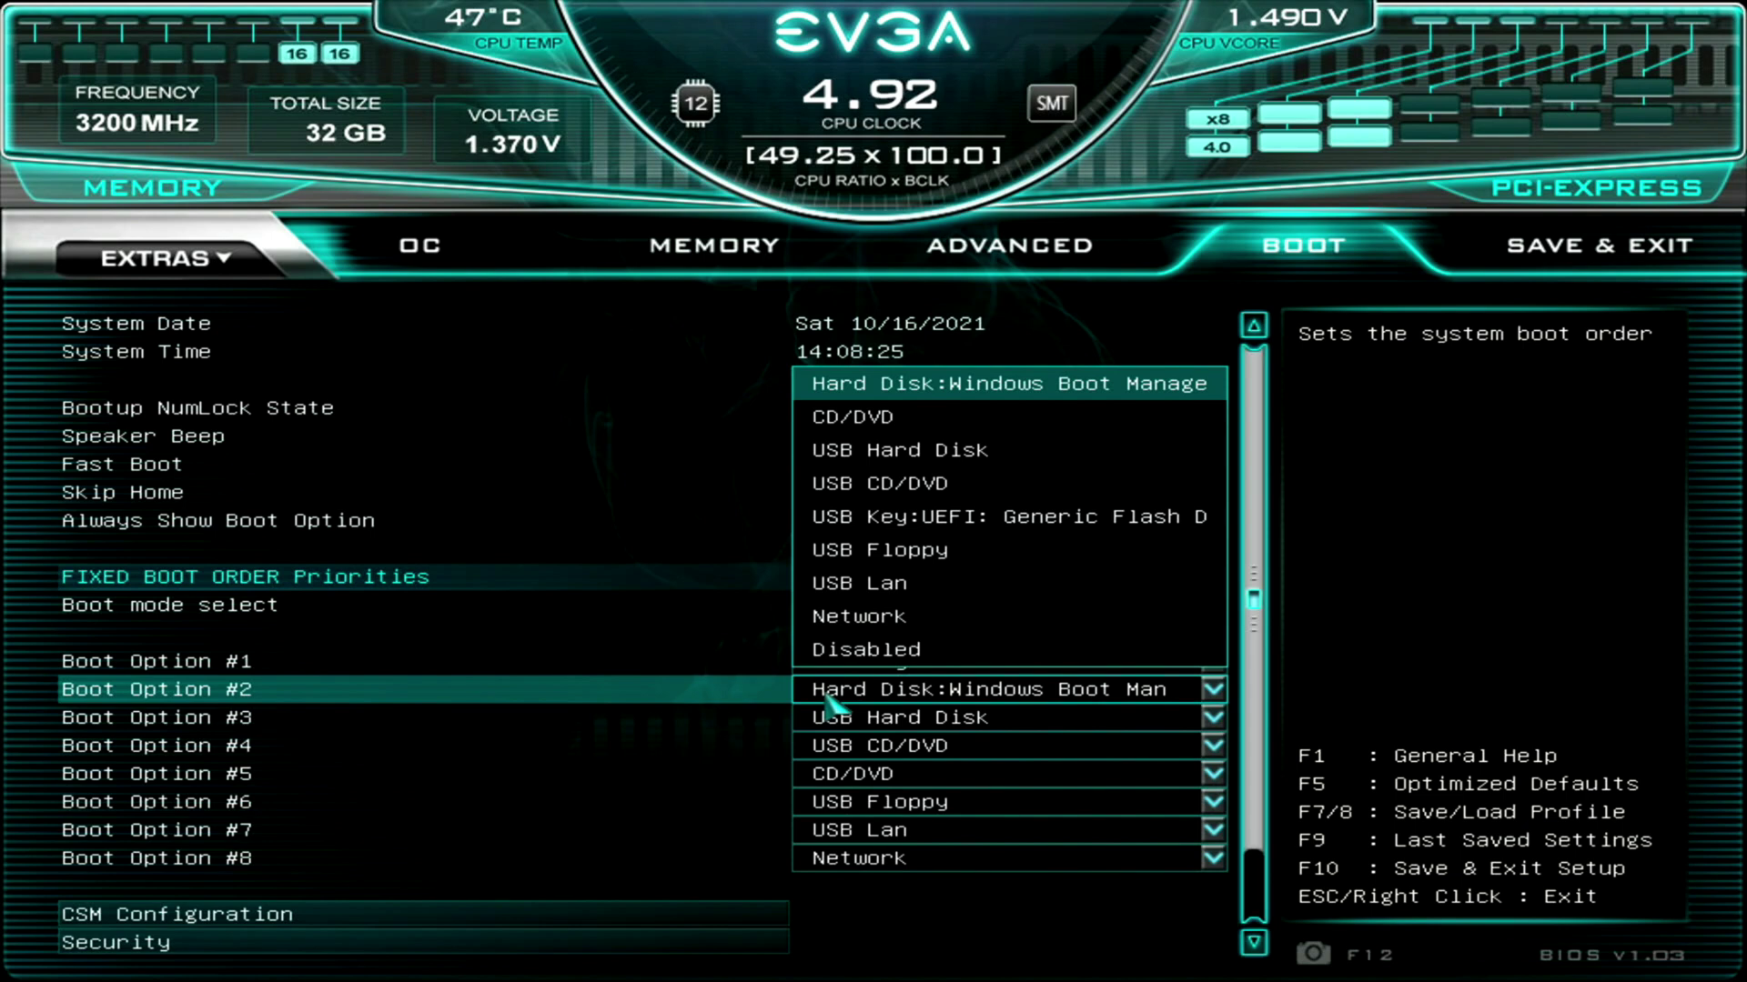
left_click(1055, 387)
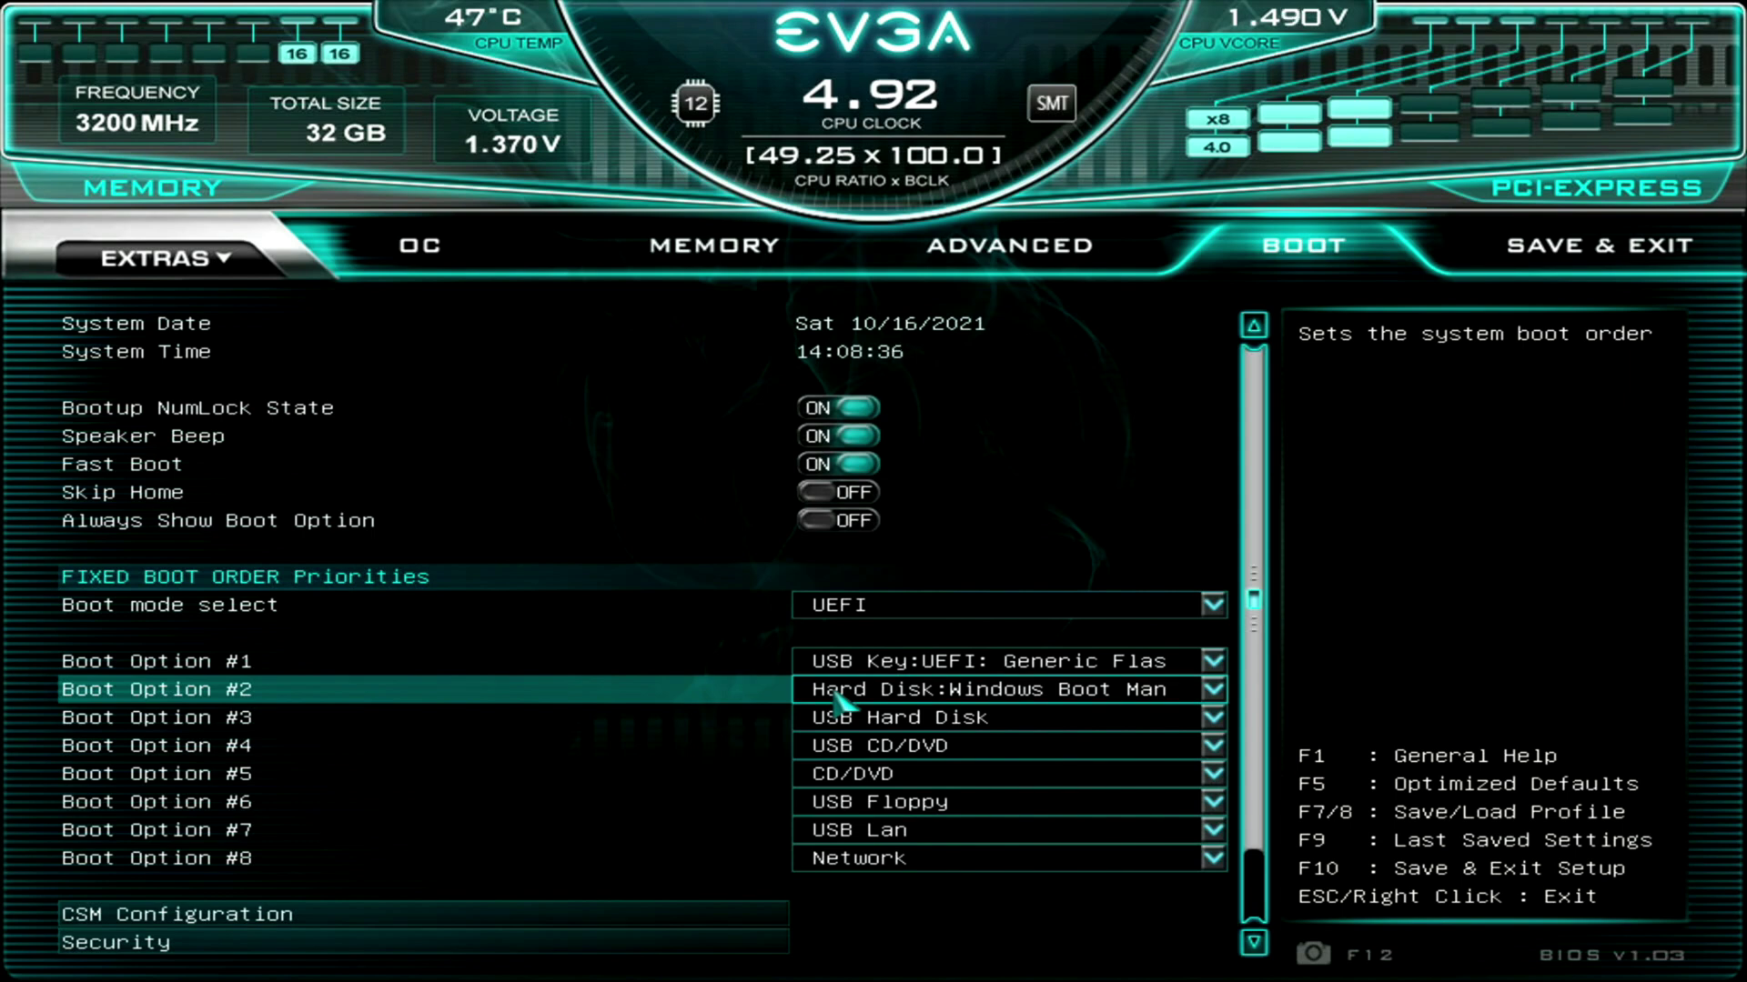
key("Down")
key("Down")
key("Down")
key("Down")
key("Down")
key("Down")
key("Down")
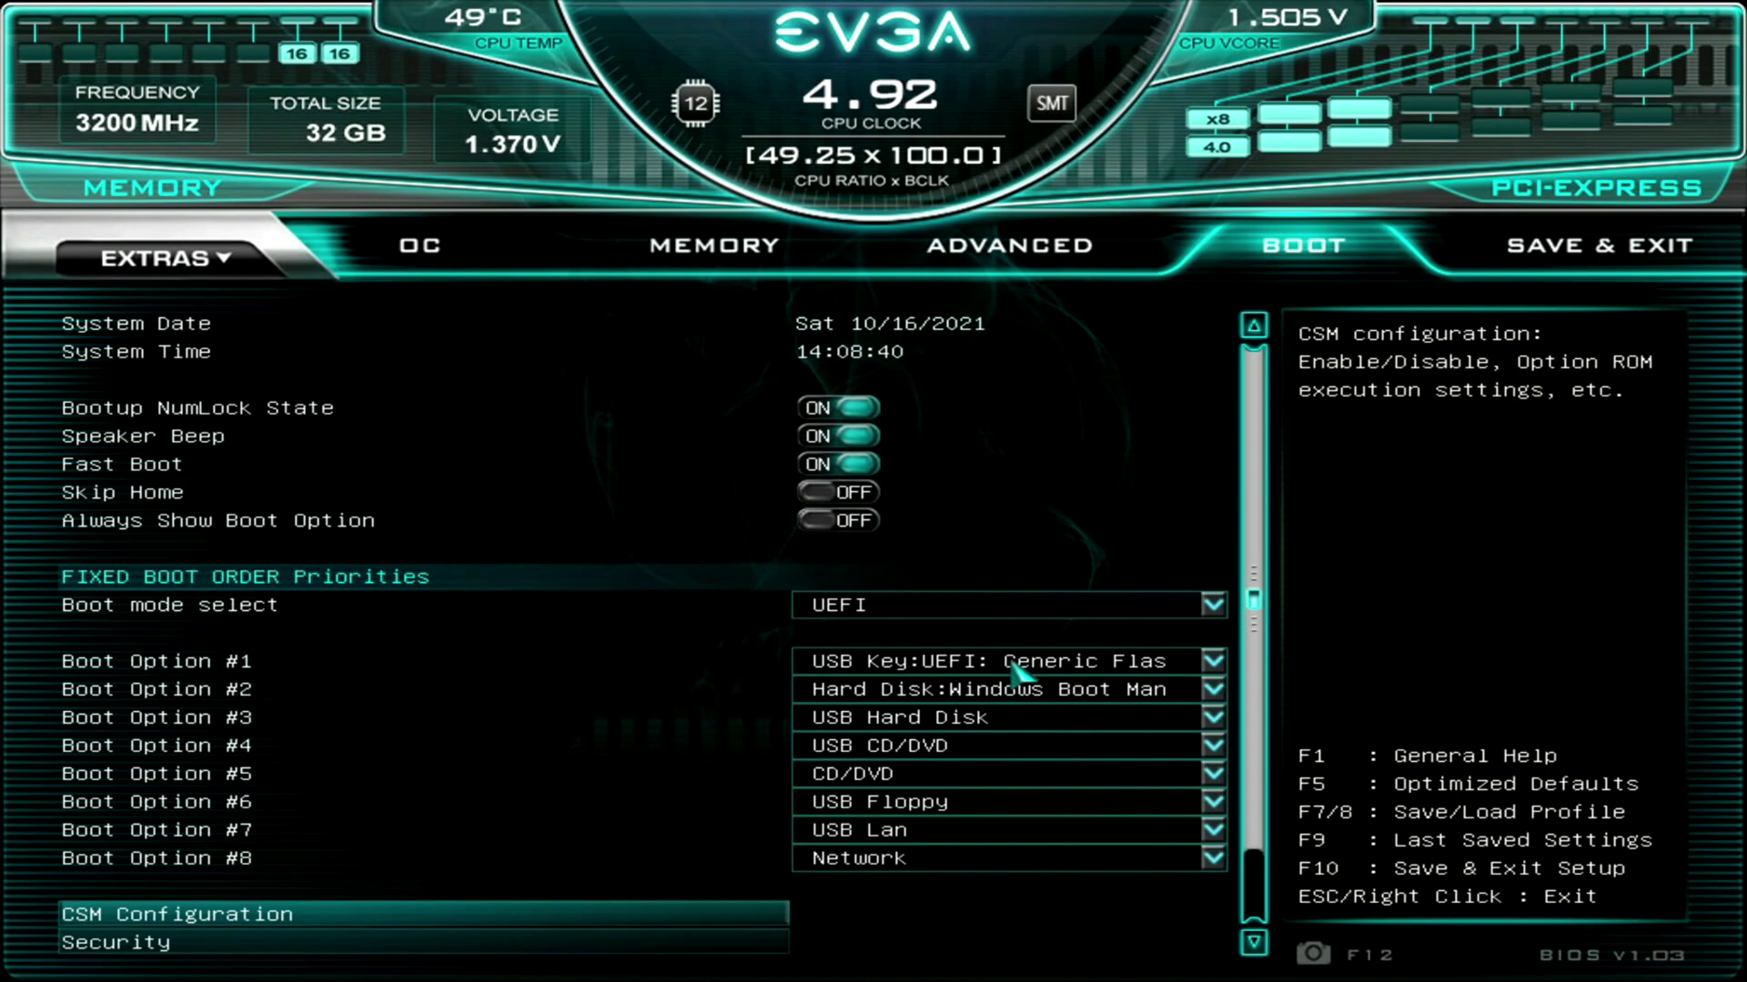
Step: Confirm Generic Flash Disk 8.07 as USB Boot Option #1 and go to SAVE & EXIT
key("Down")
key("Down")
key("Down")
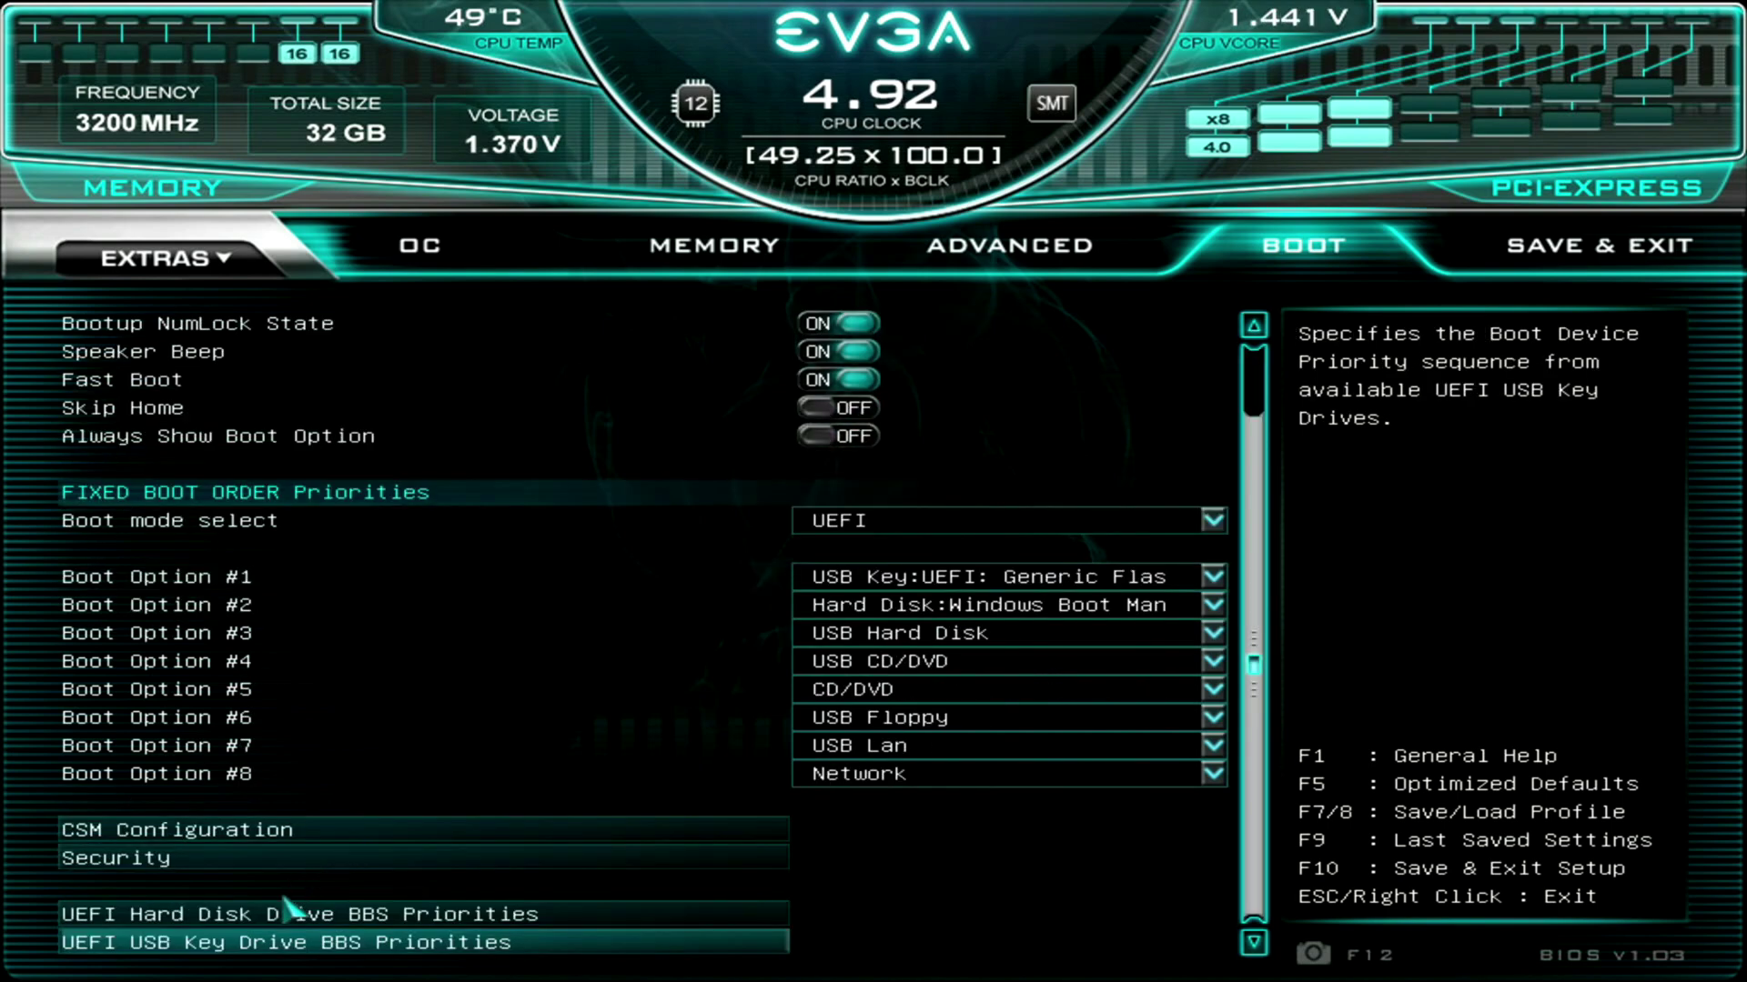
key("Return")
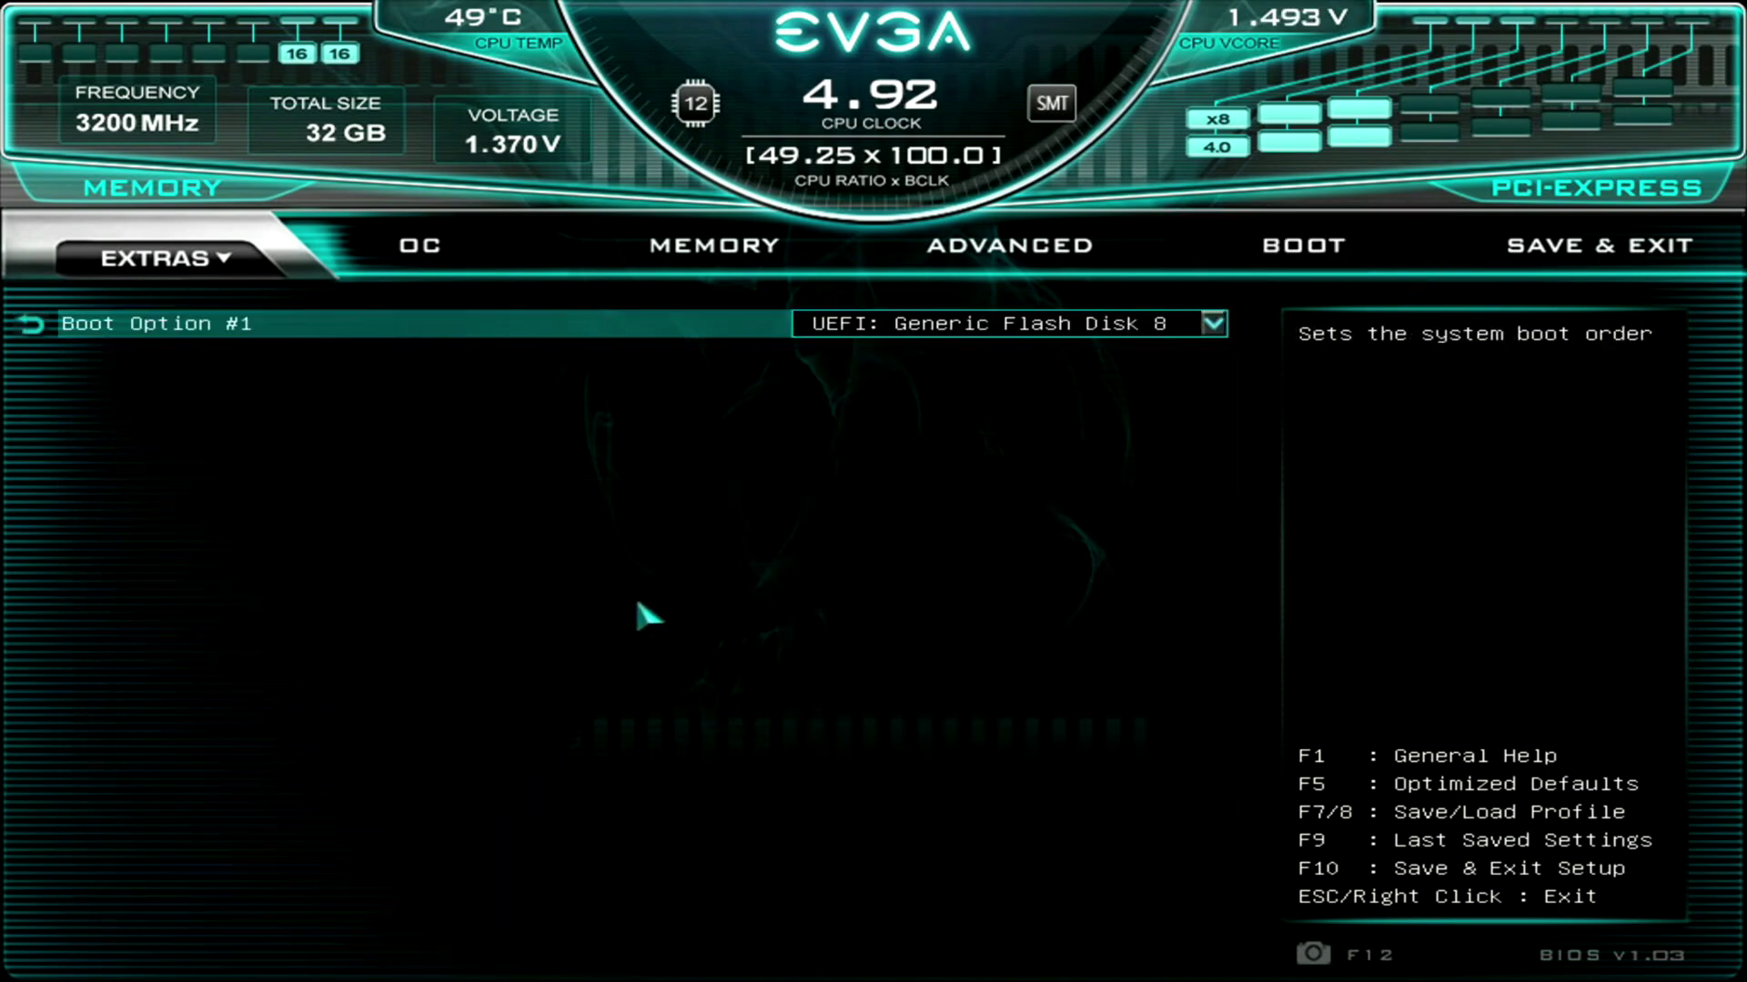
left_click(920, 320)
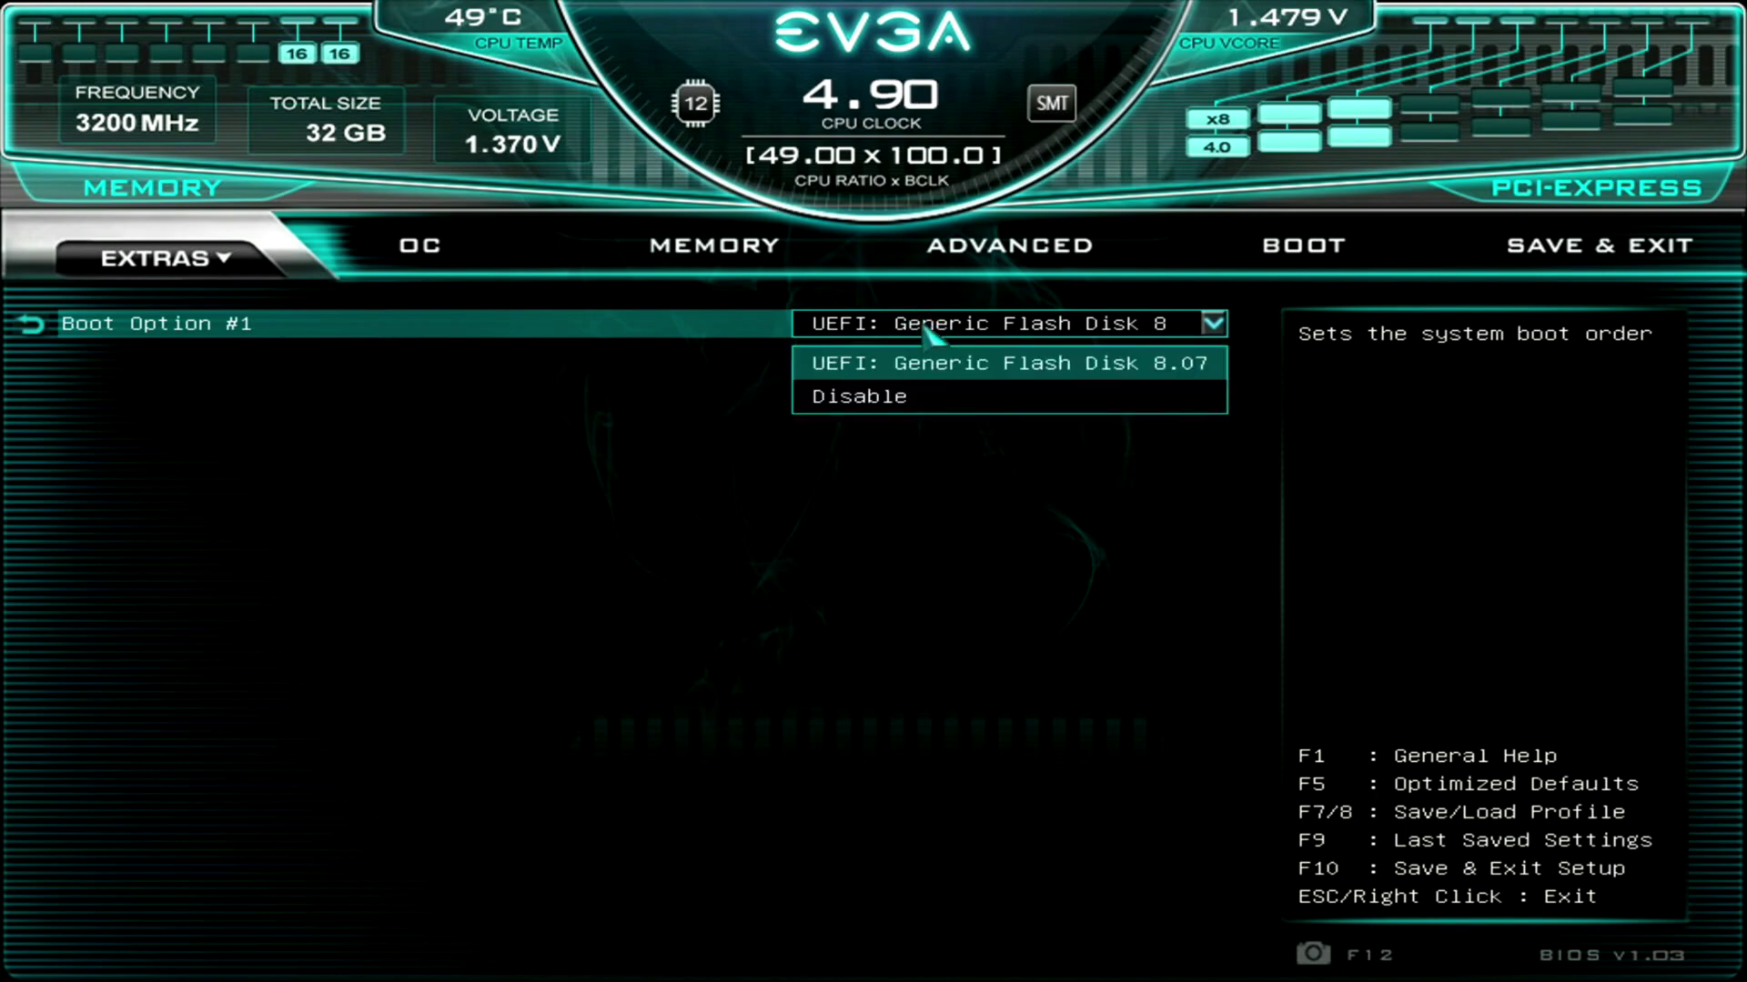
left_click(839, 346)
key("Escape")
left_click(1519, 265)
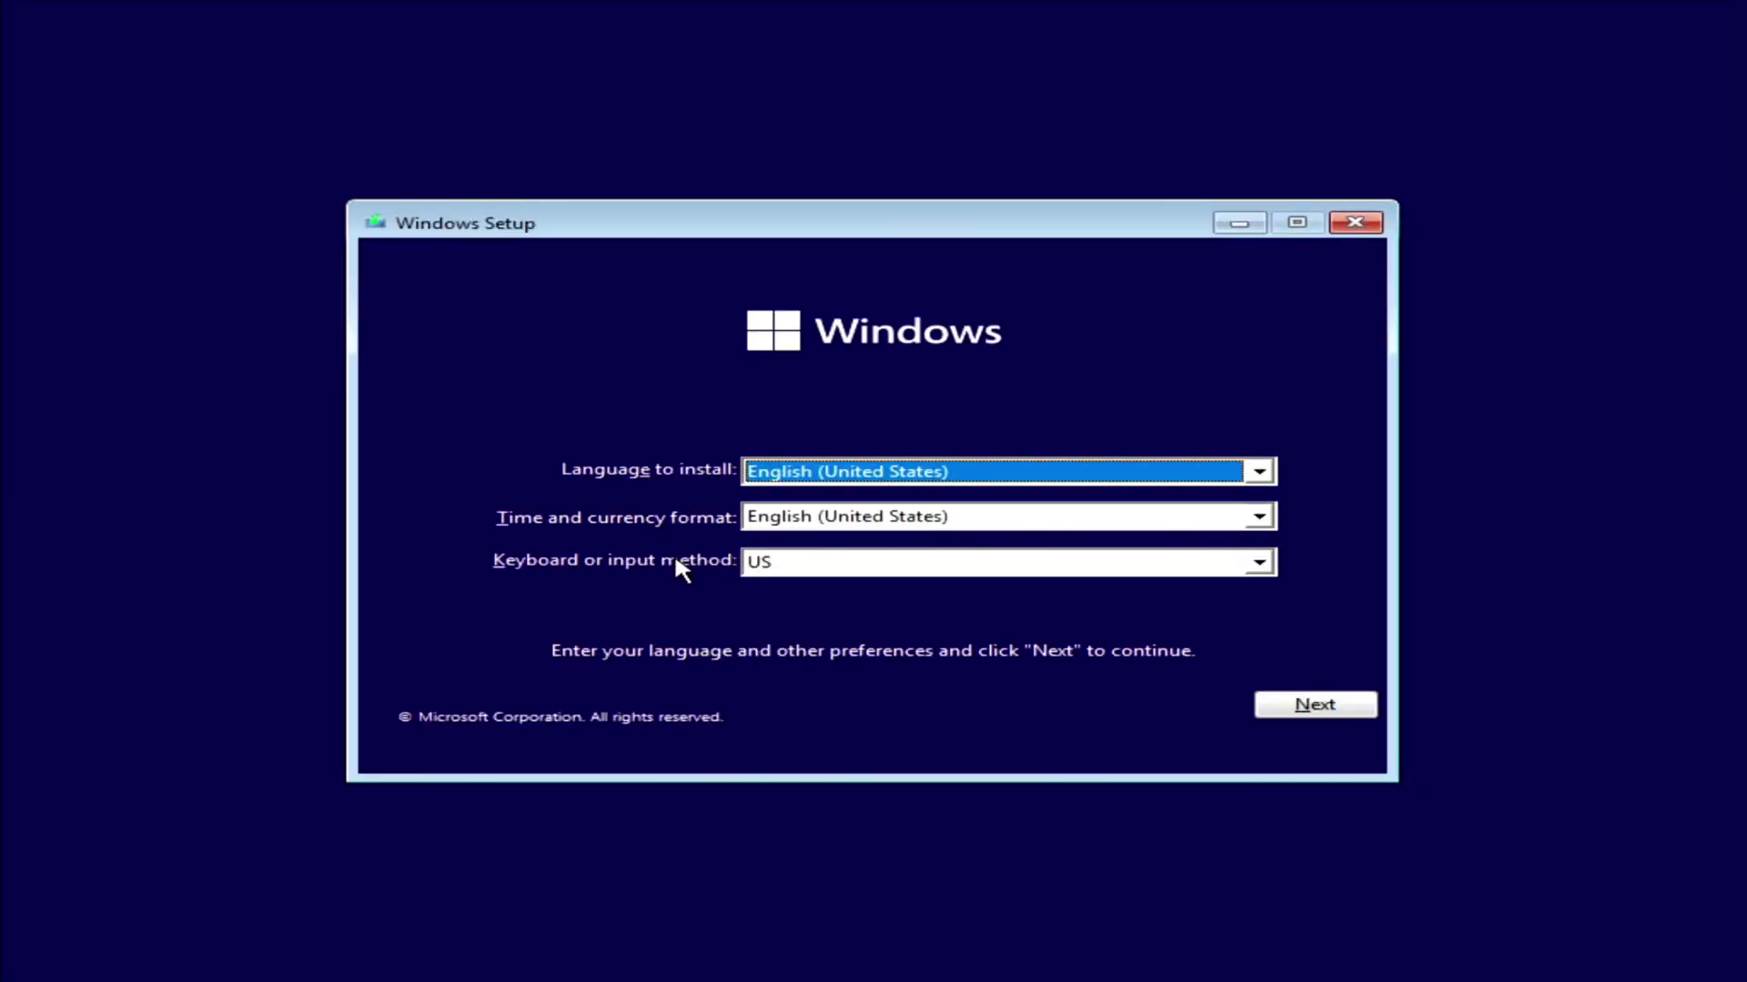
Step: Accept English (United States) with the US keyboard and start the installation
left_click(1311, 708)
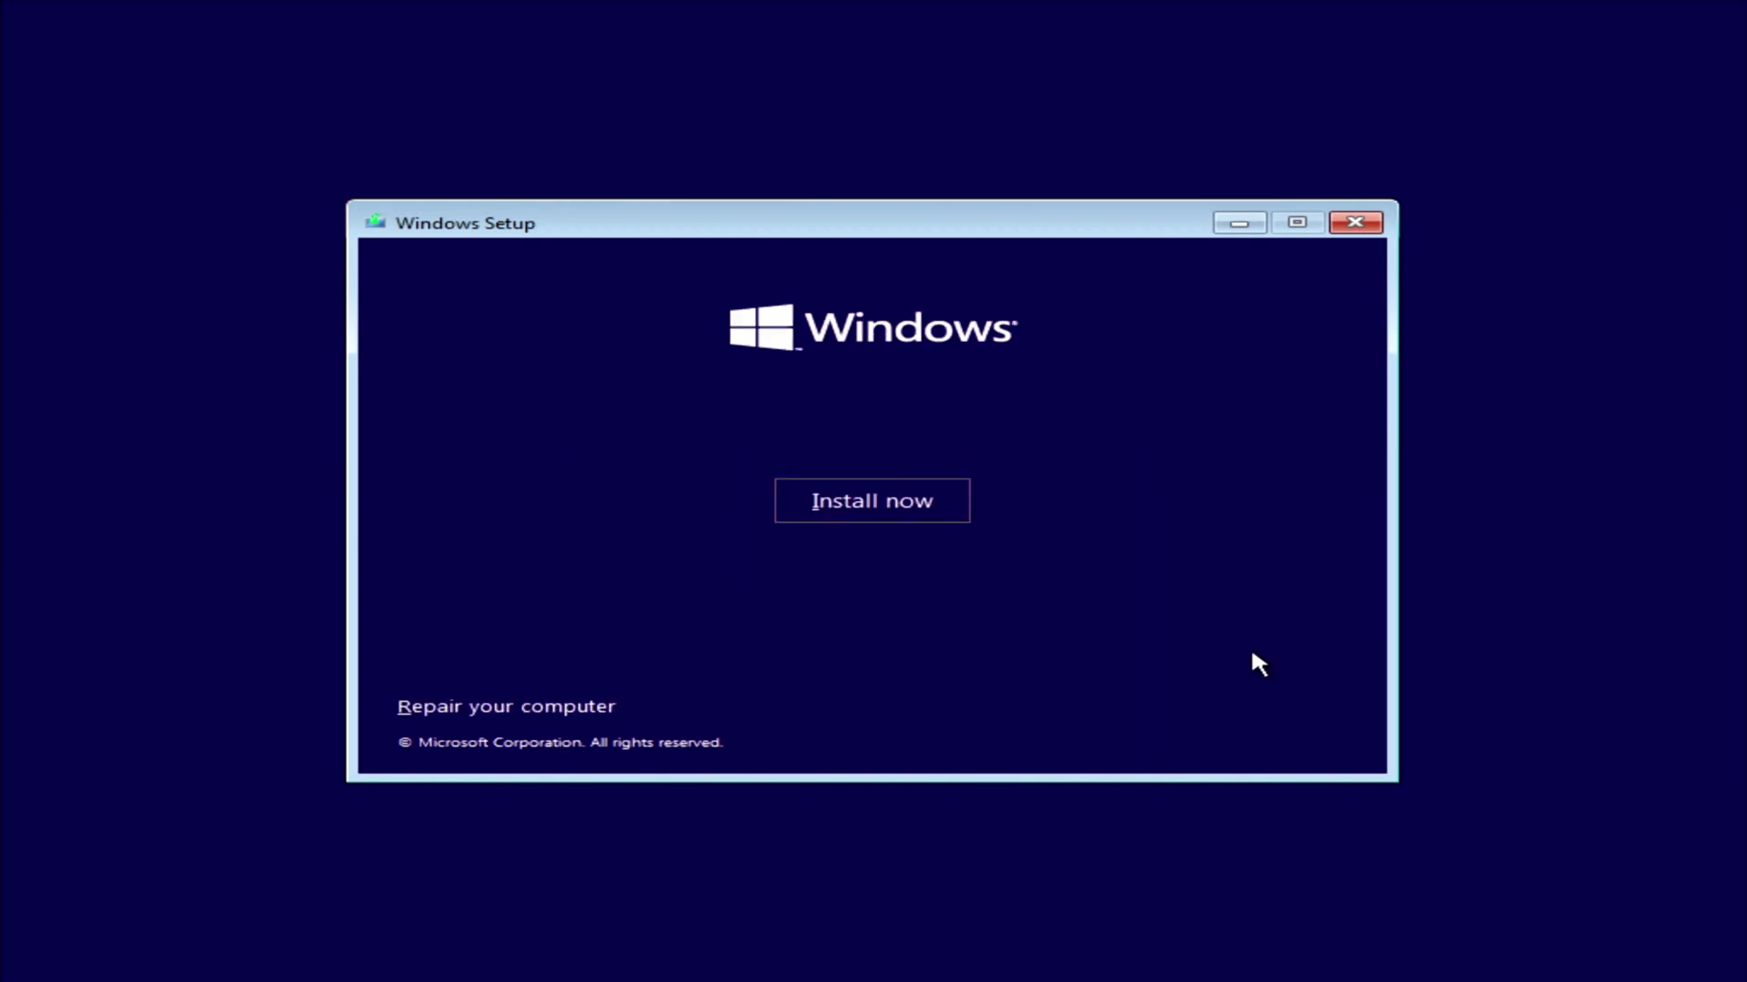
left_click(838, 500)
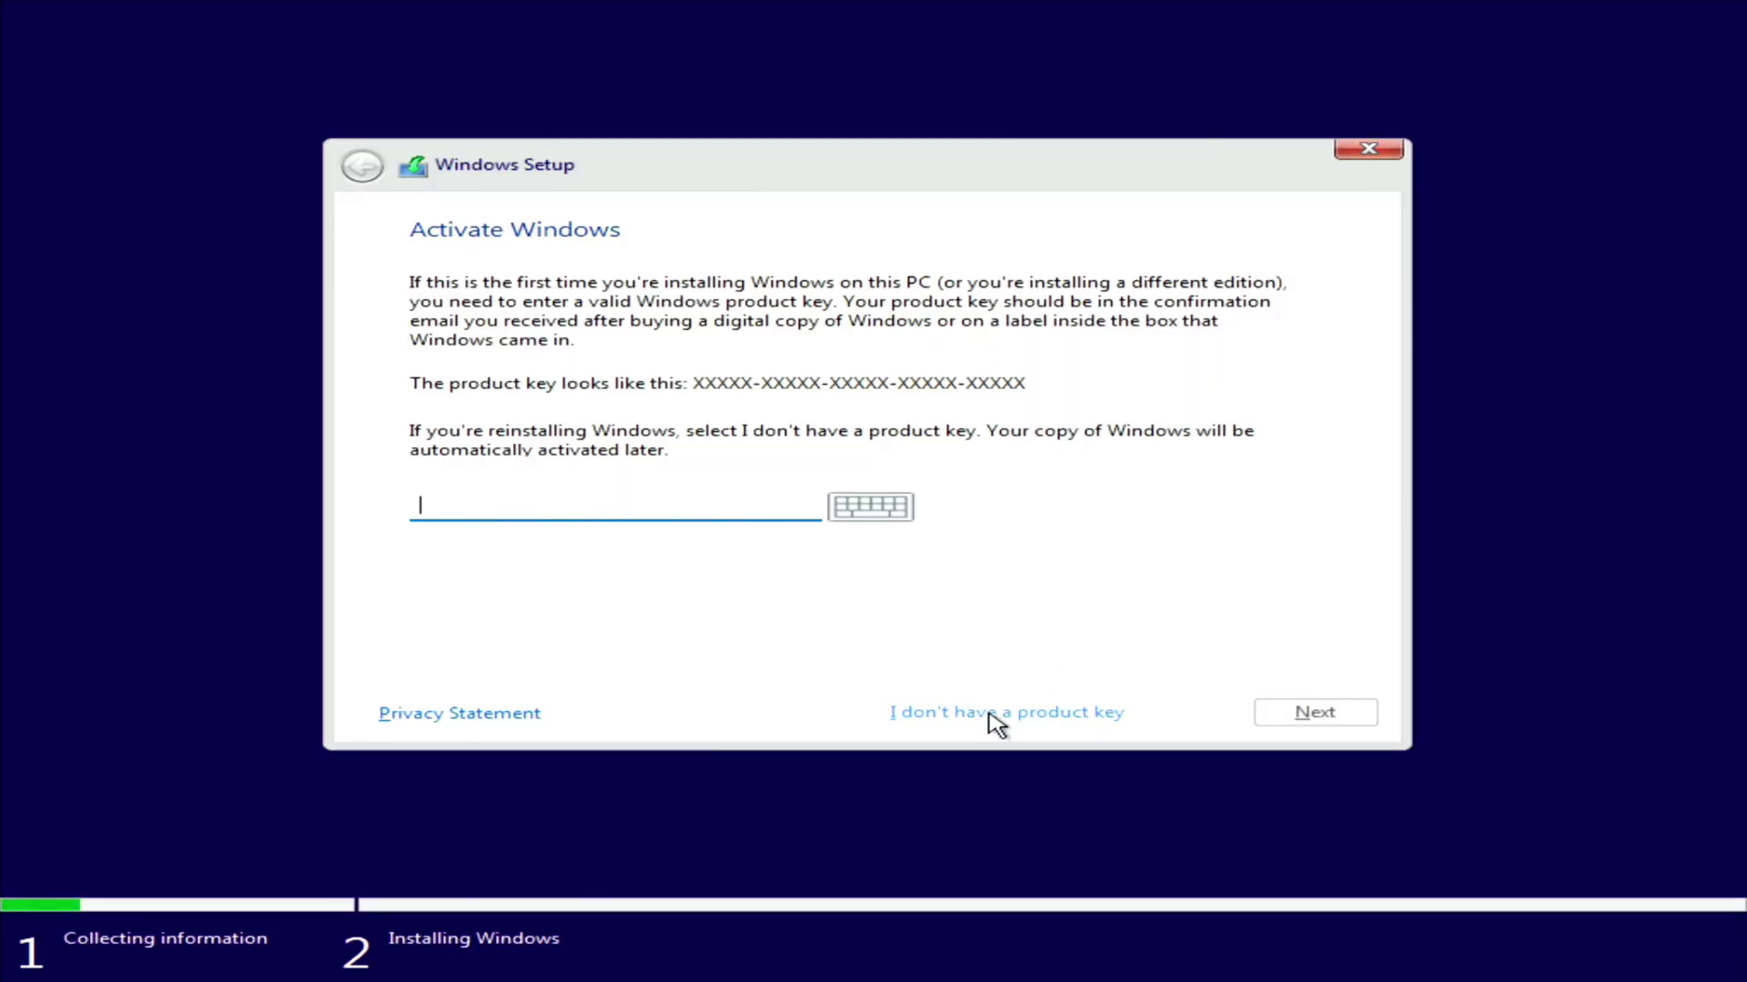
Step: Skip the product key, select Windows 11 Pro, and go through the license terms
left_click(988, 715)
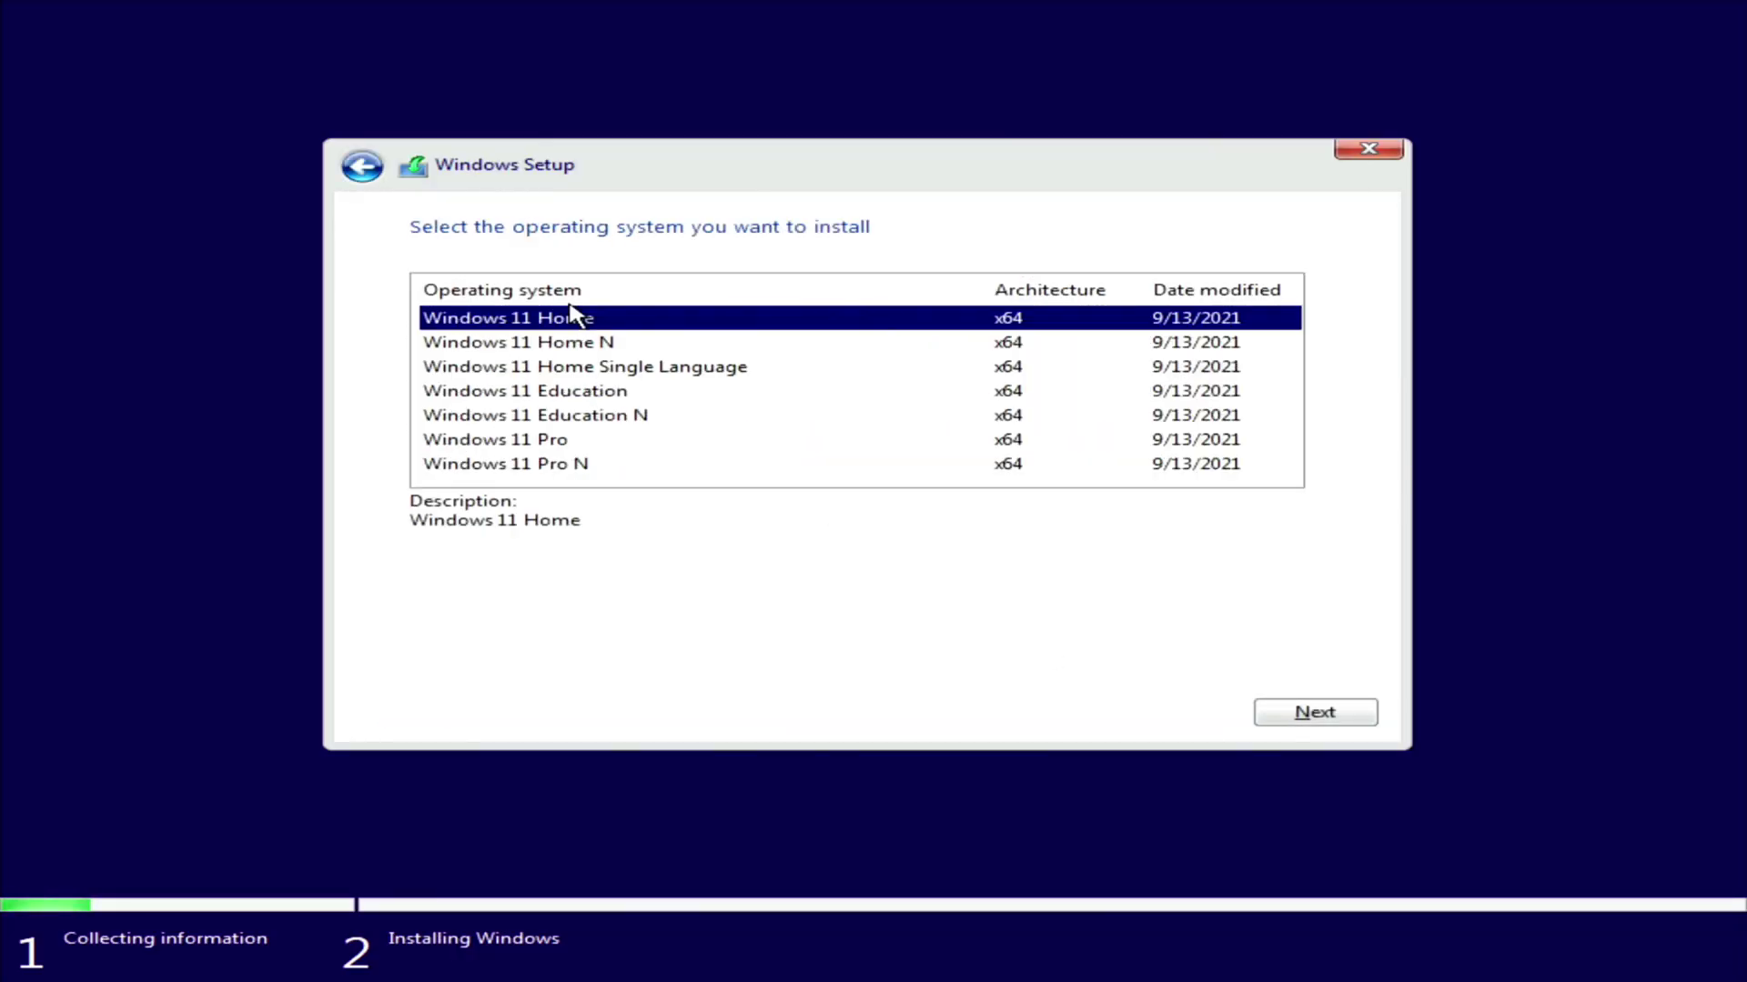
left_click(546, 441)
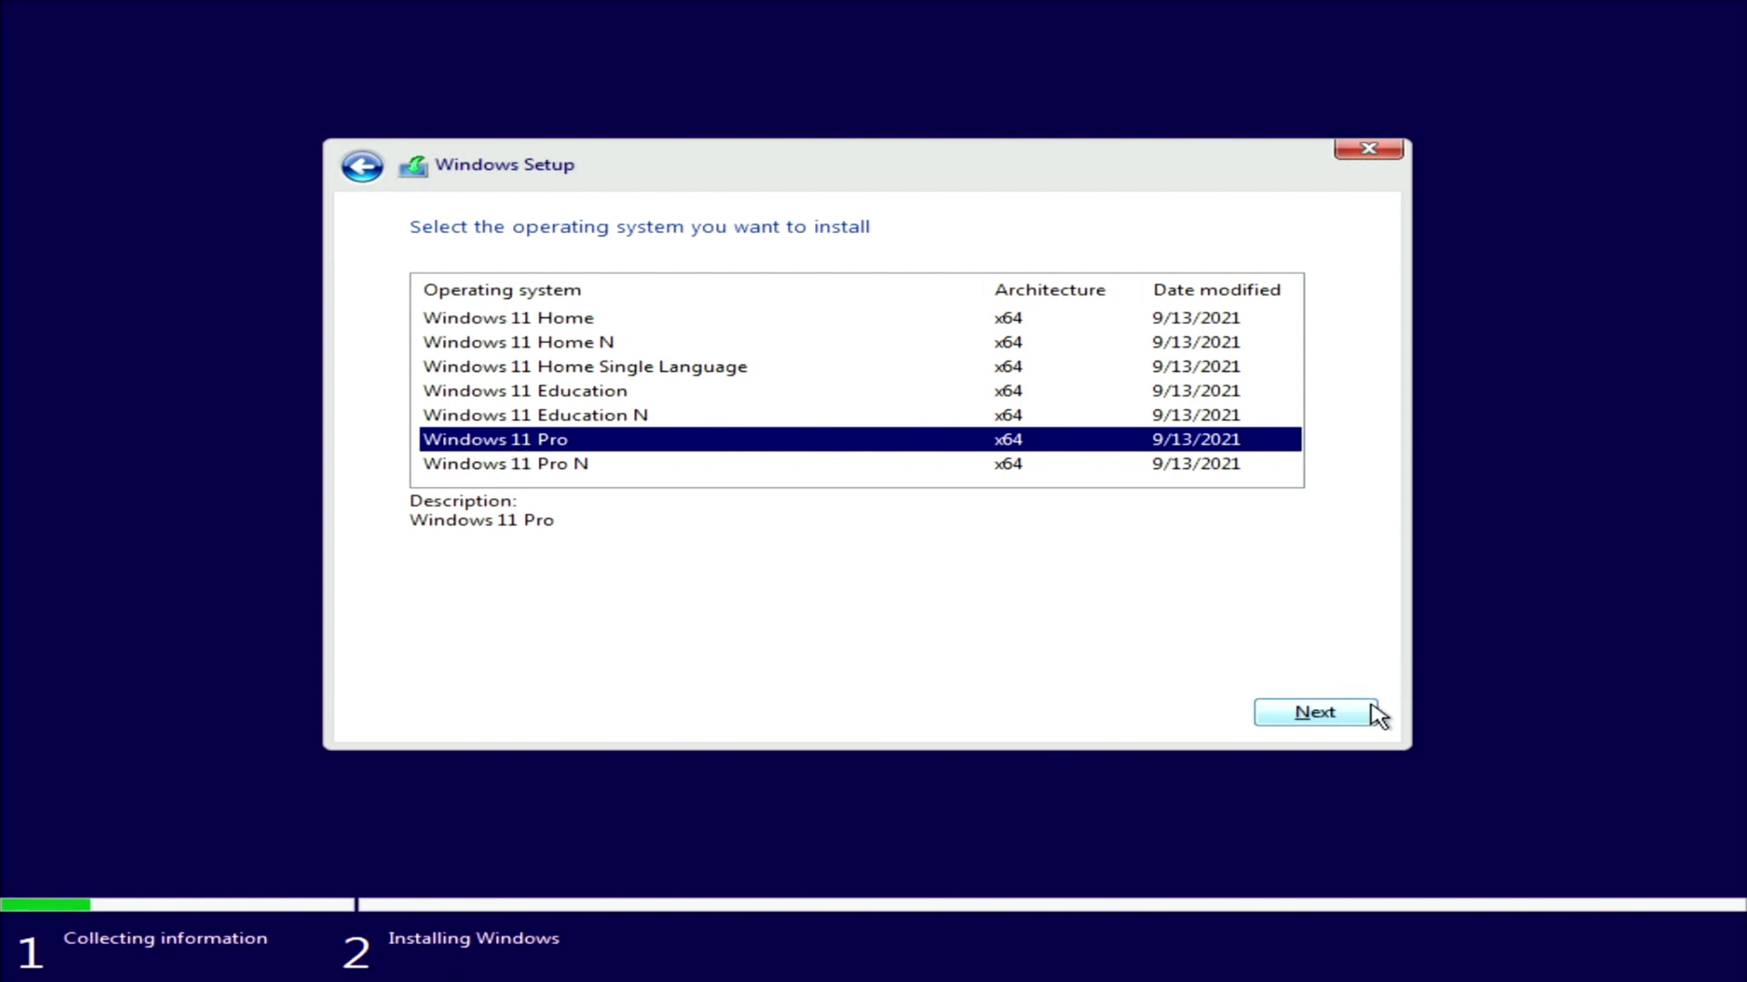
left_click(1313, 719)
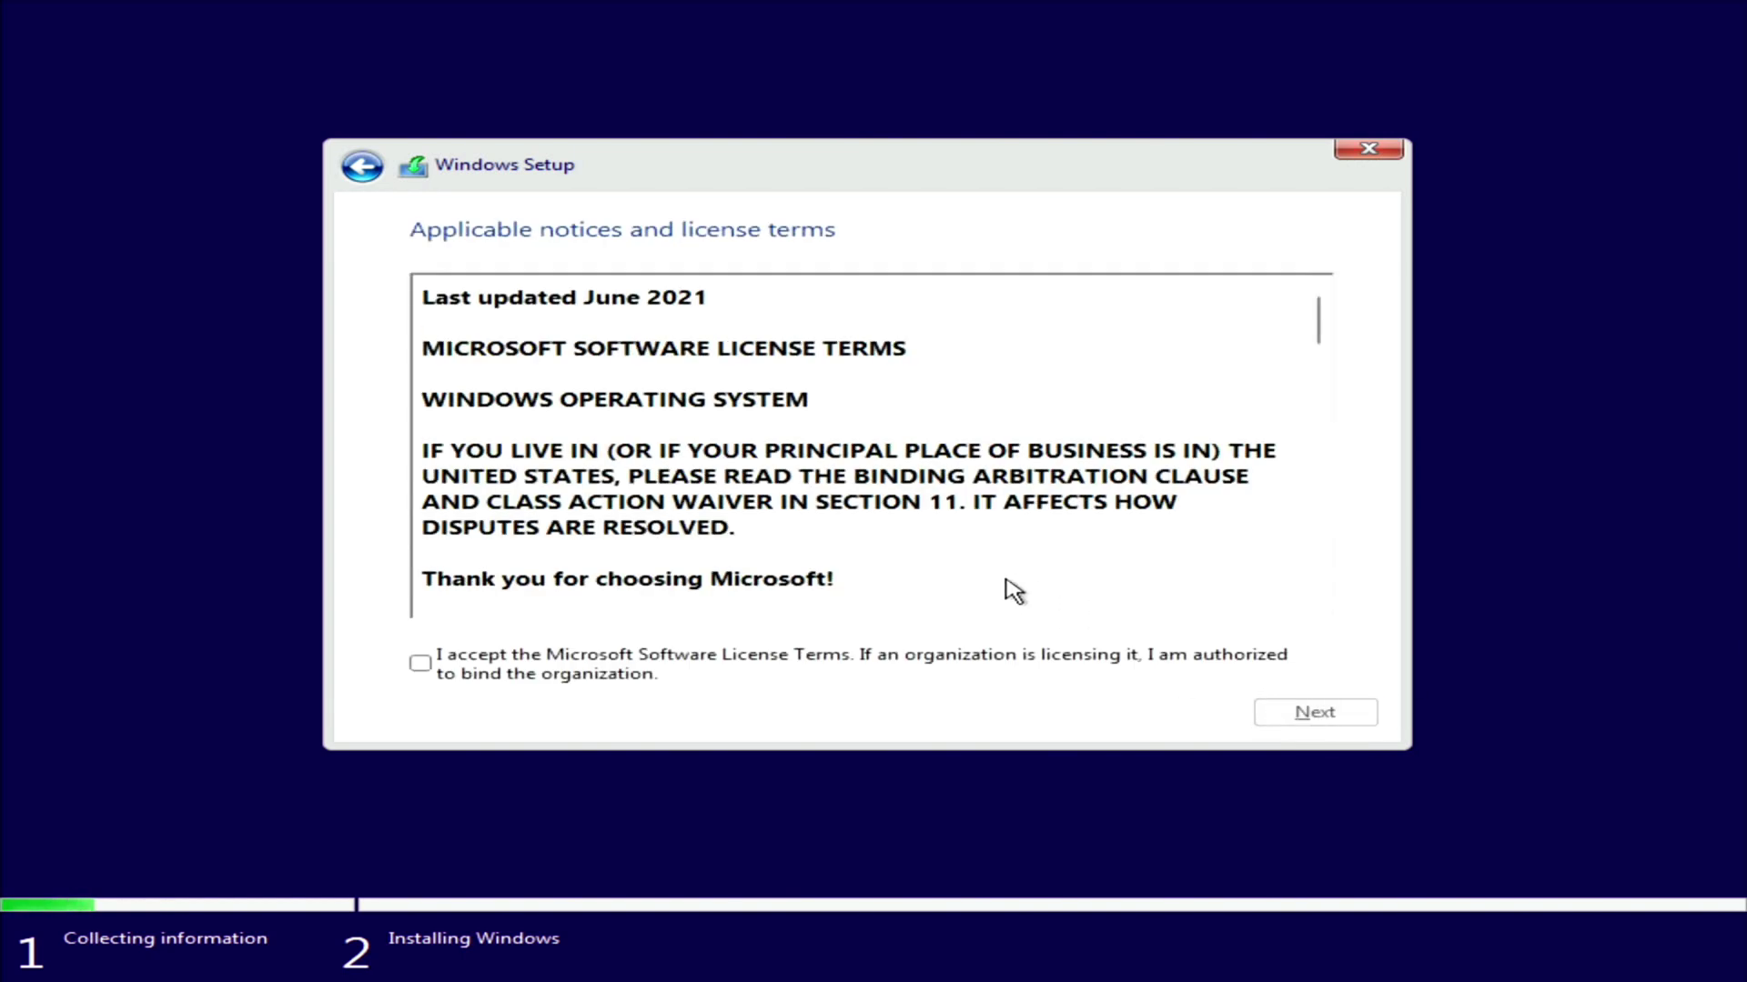
left_click_drag(1312, 309, 1325, 603)
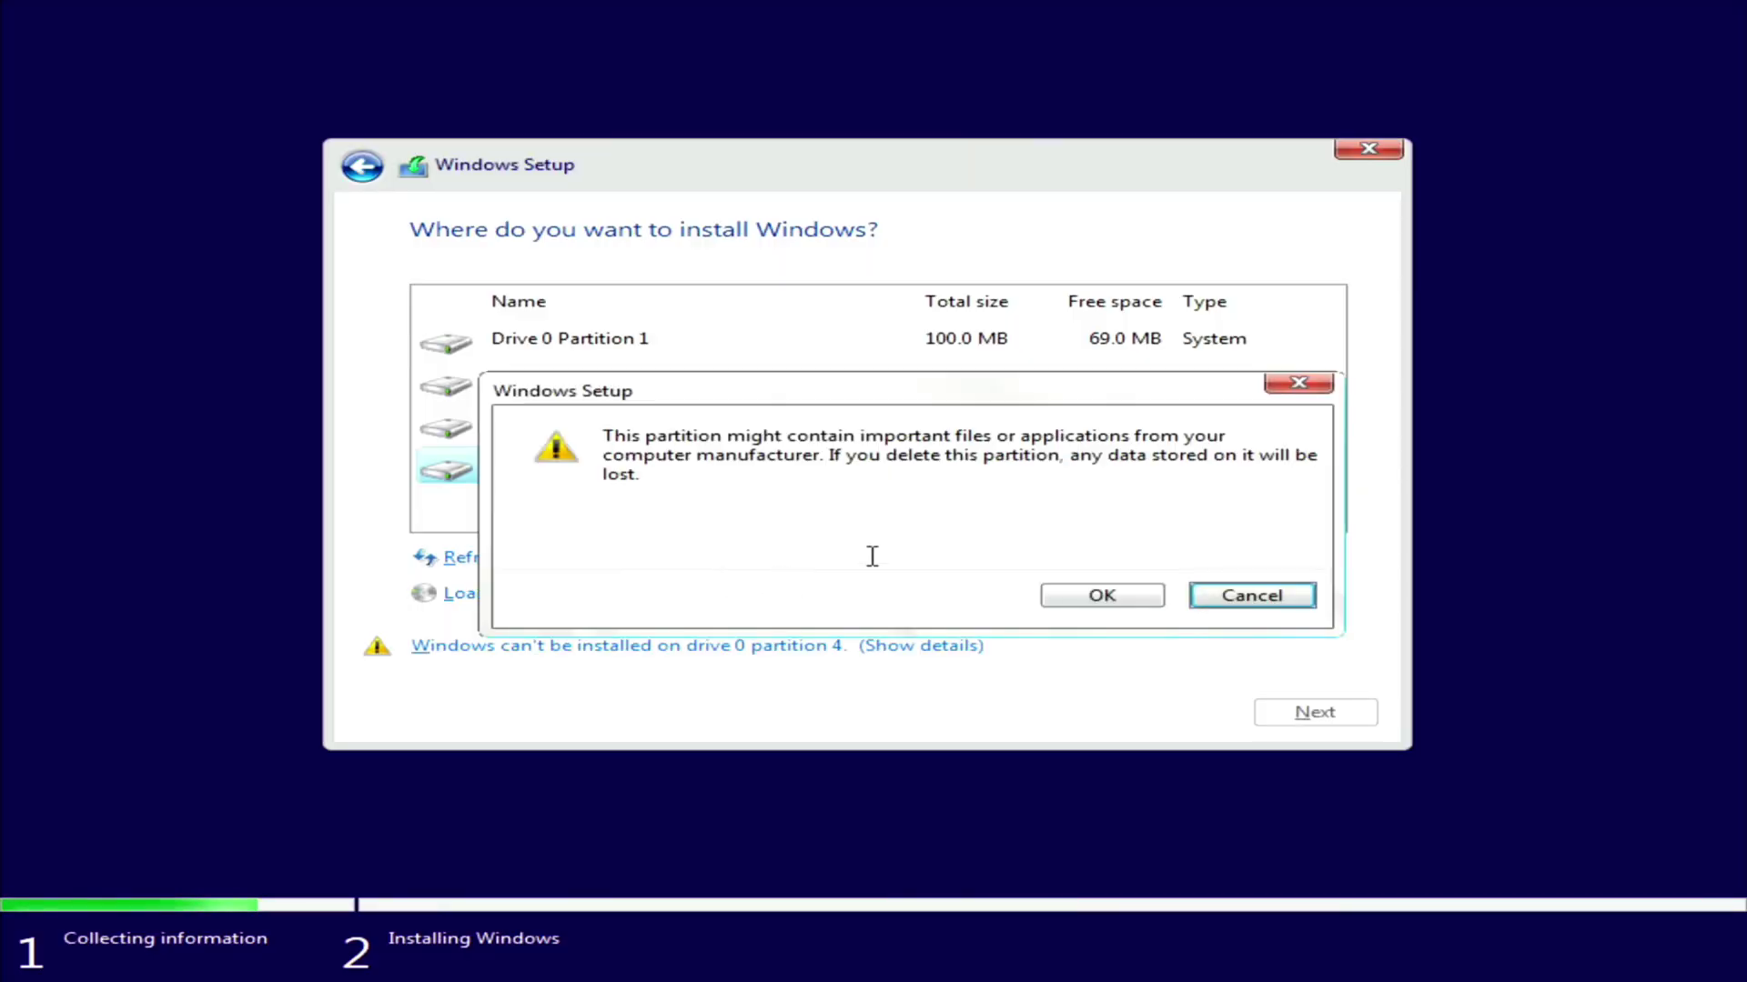
Step: Delete drive 0 partitions 4, 3, 2 and 1, leaving 931.5 GB unallocated
key("Return")
left_click(559, 438)
left_click(709, 557)
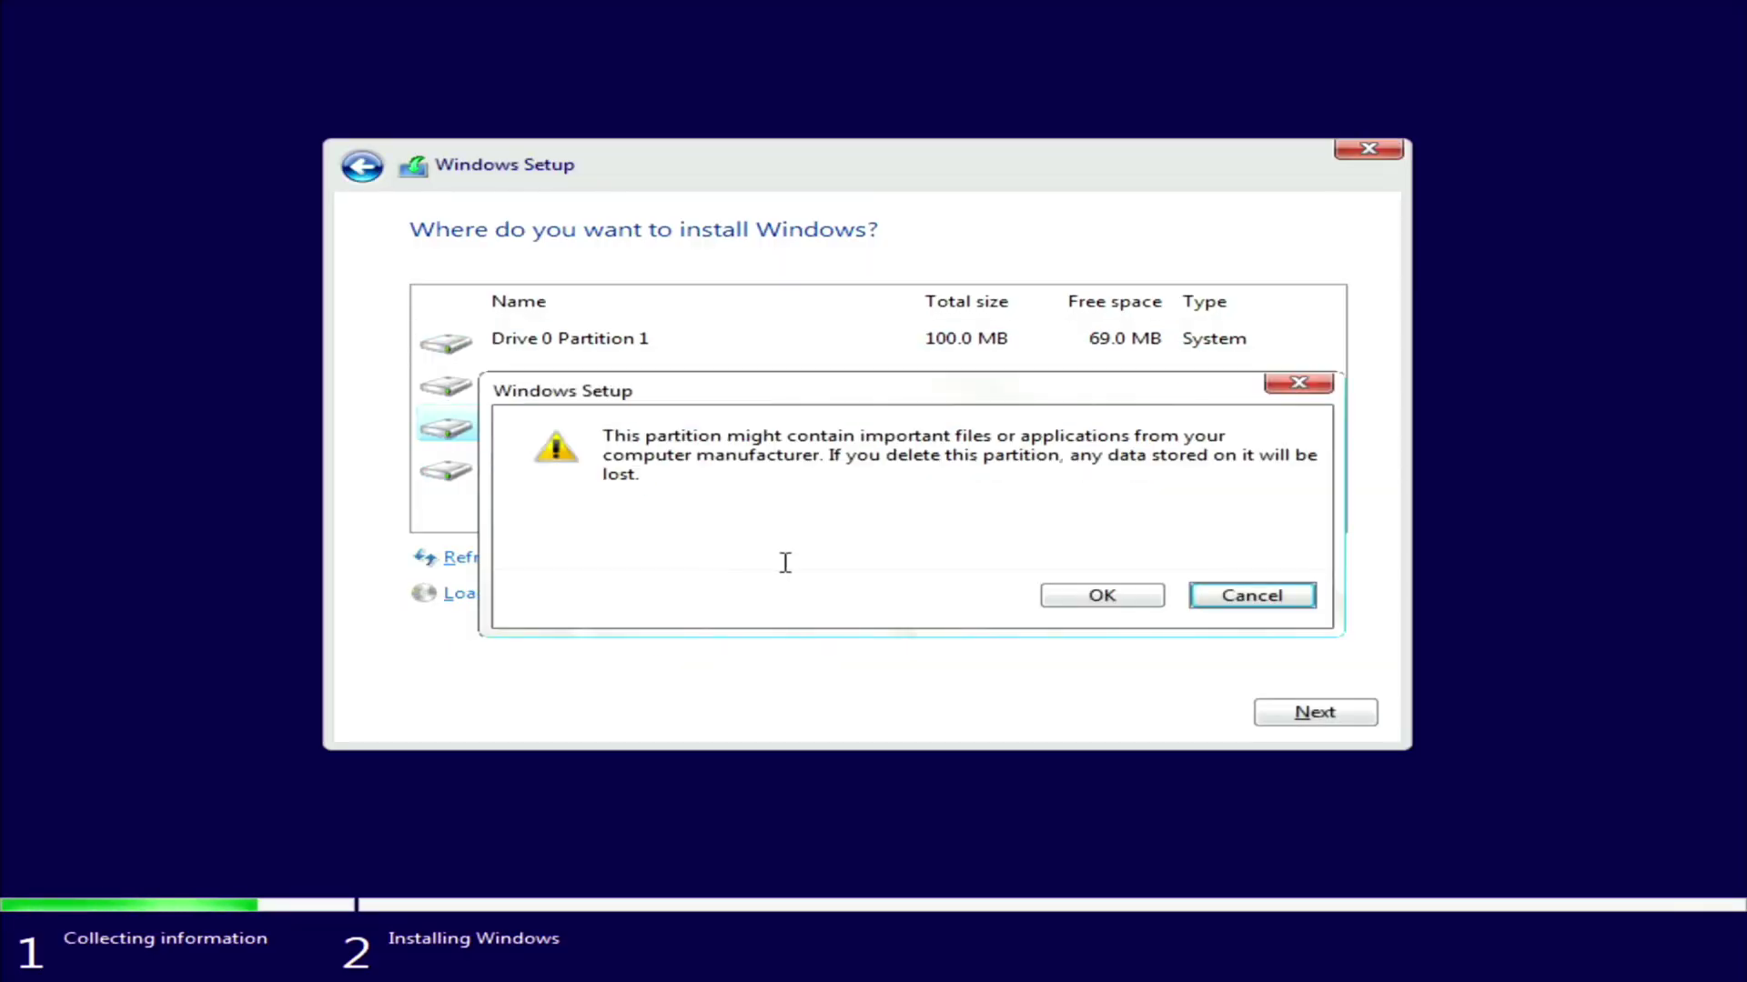
left_click(1128, 602)
left_click(573, 383)
left_click(728, 555)
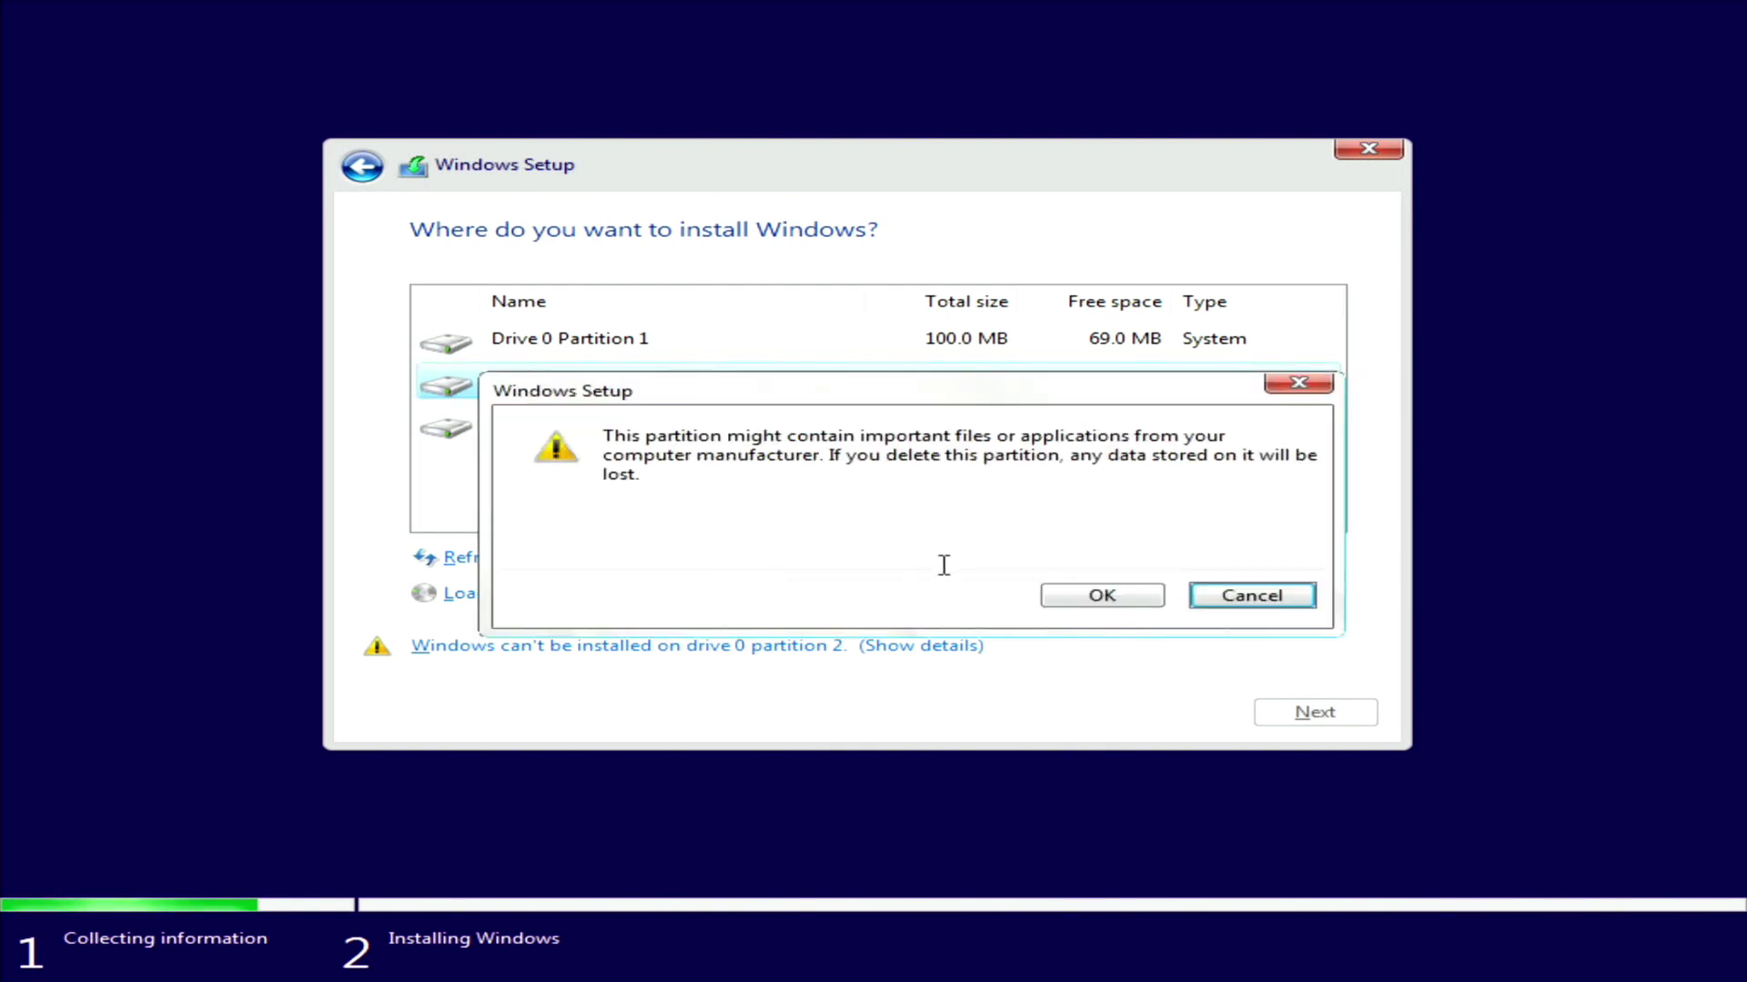
left_click(1133, 600)
left_click(582, 346)
left_click(686, 571)
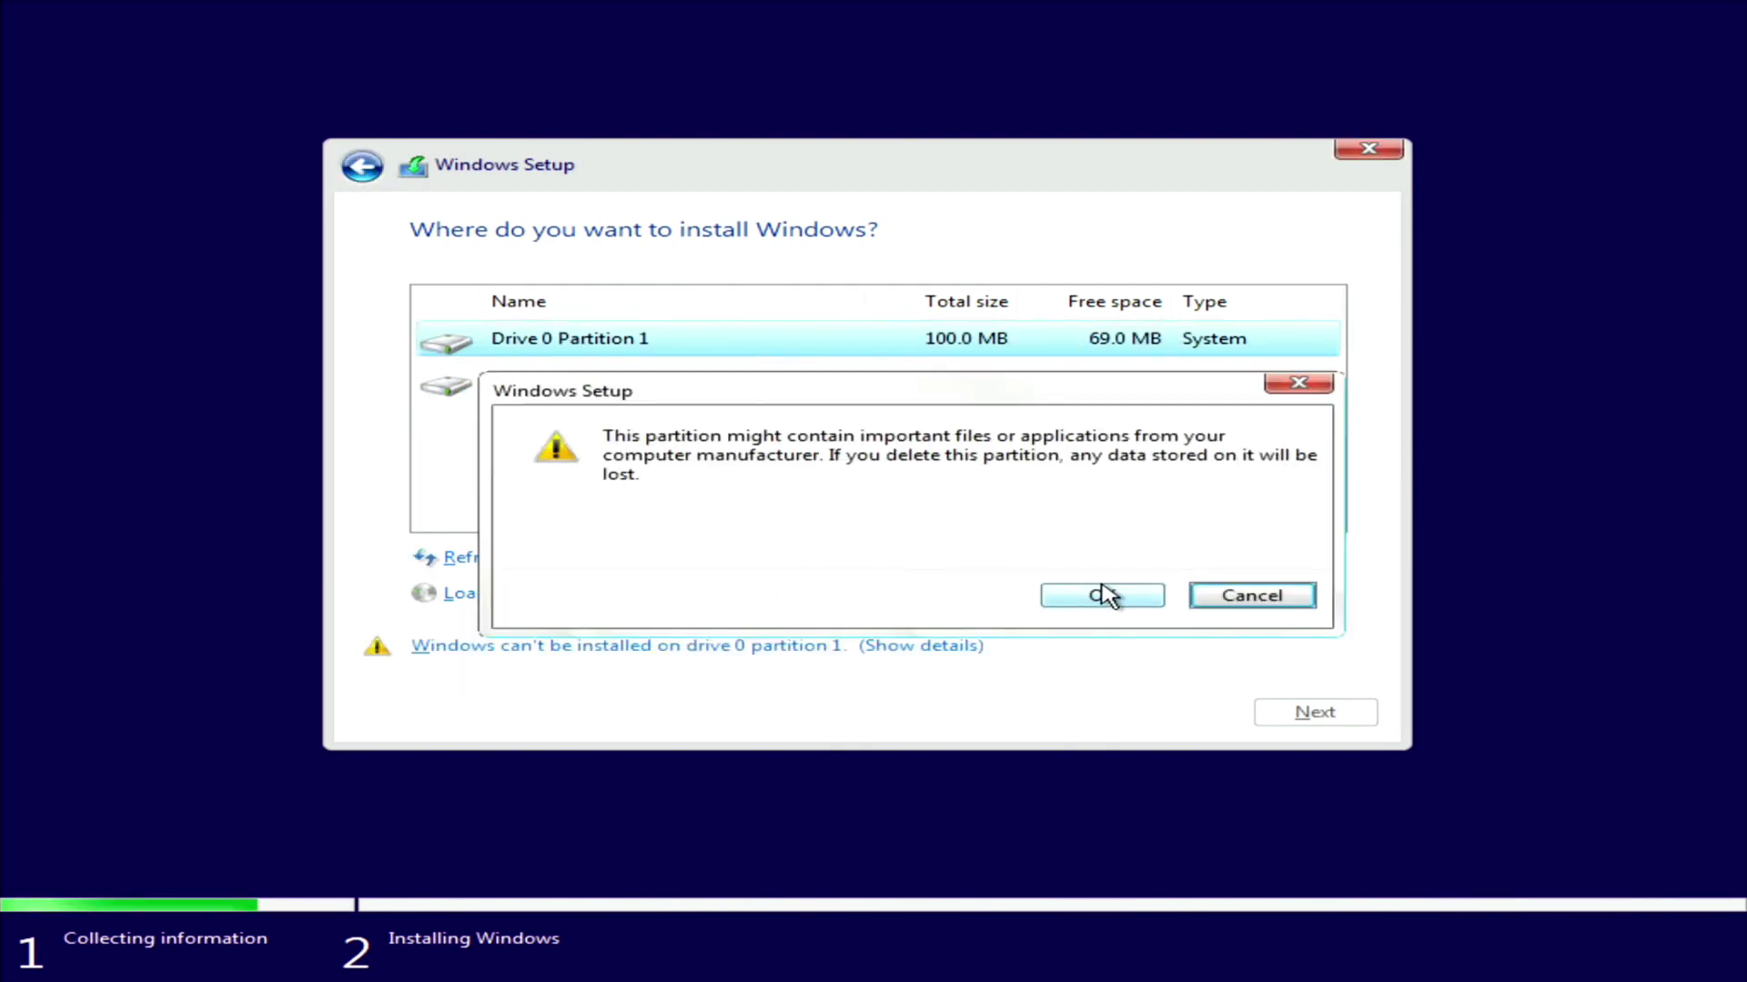
left_click(1104, 592)
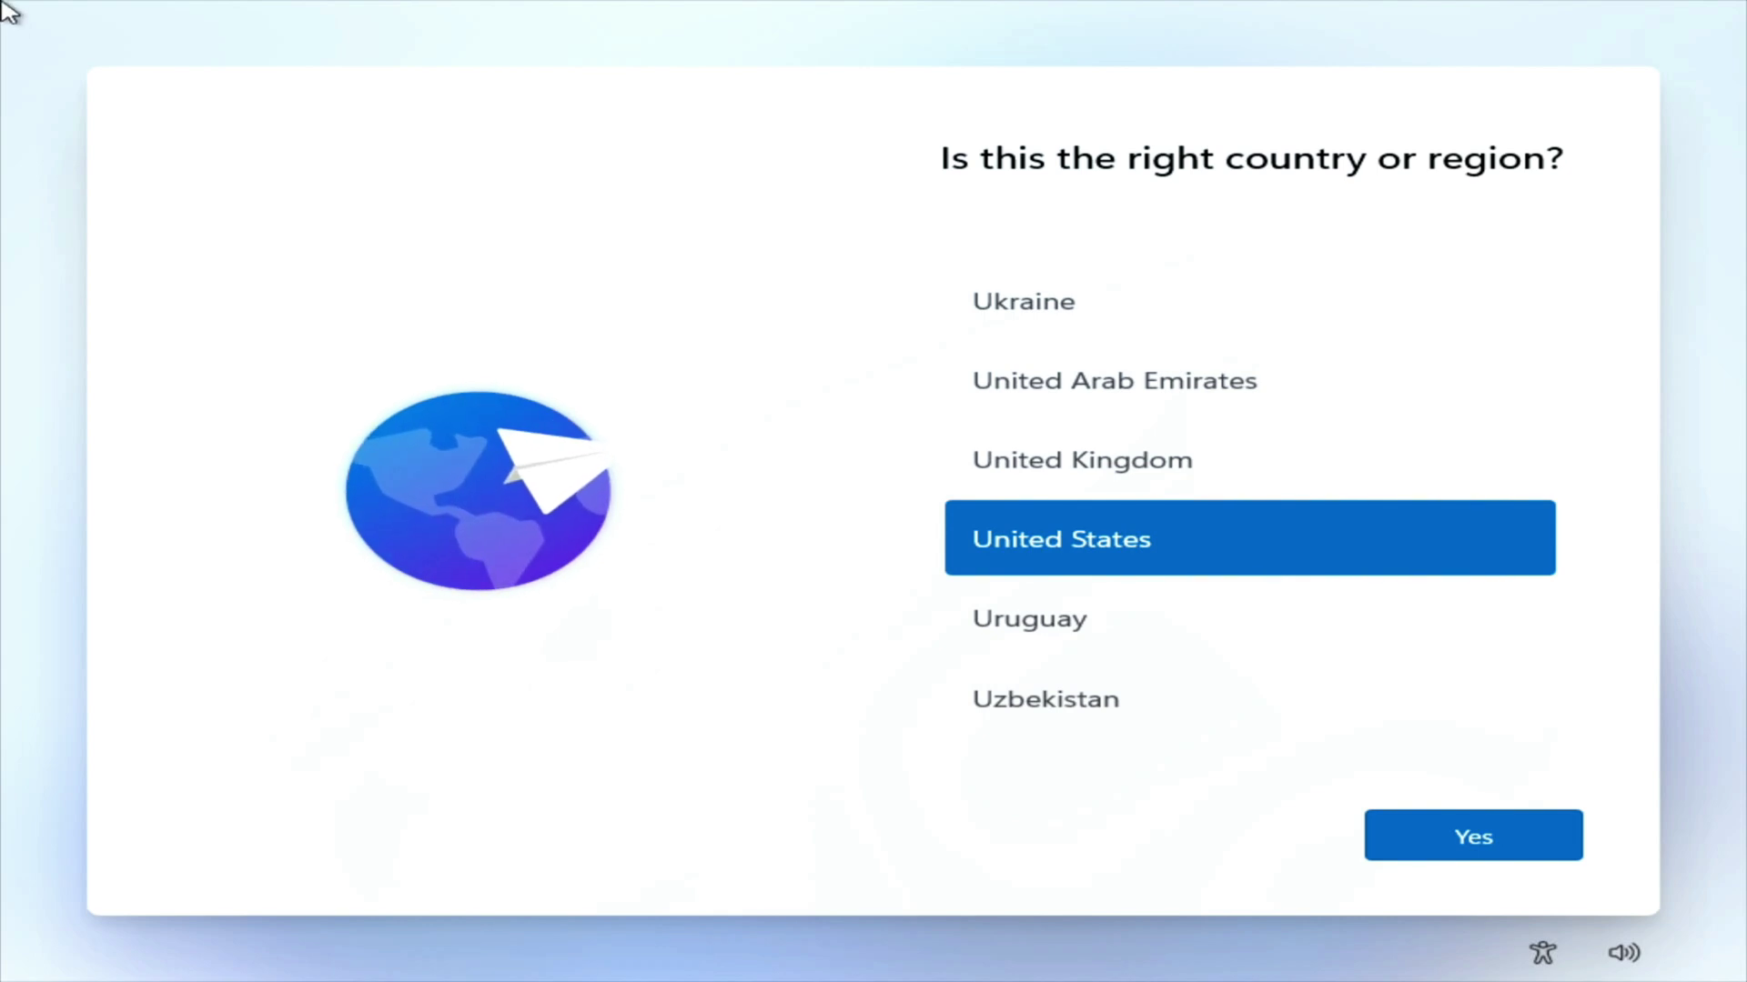
Step: Confirm United States and US keyboard, skip a second layout, and name the device ThisBytesForYou
left_click(1428, 823)
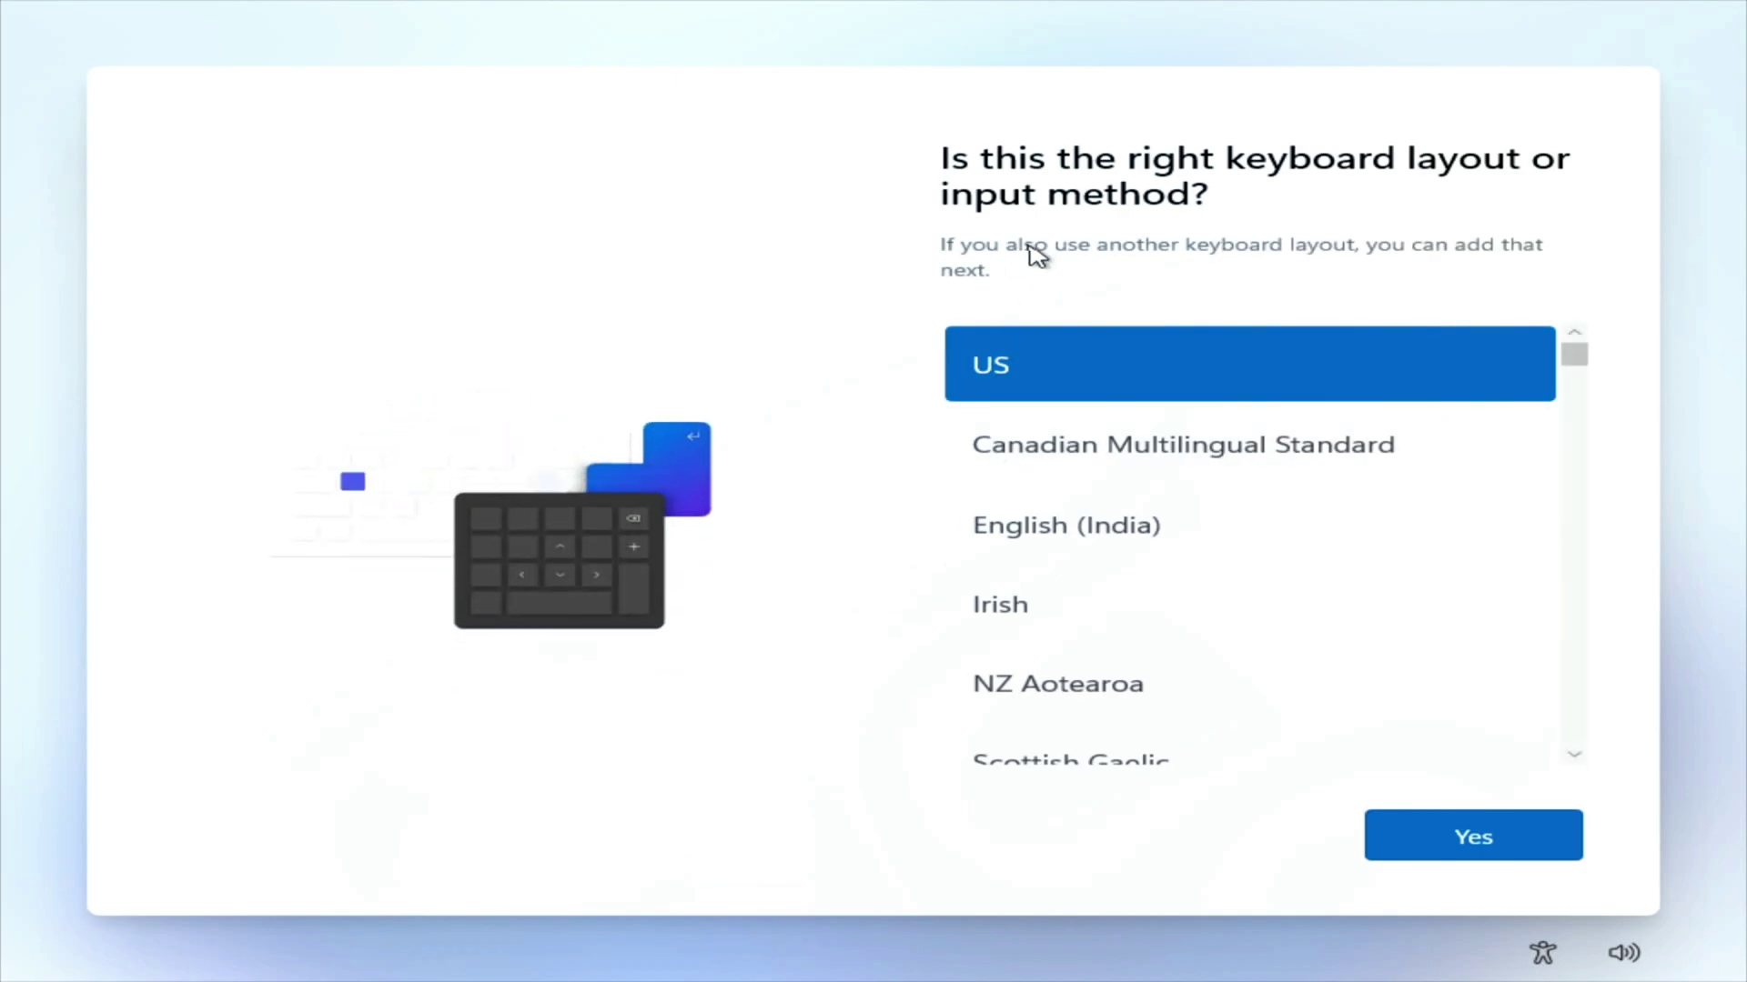
left_click(1456, 842)
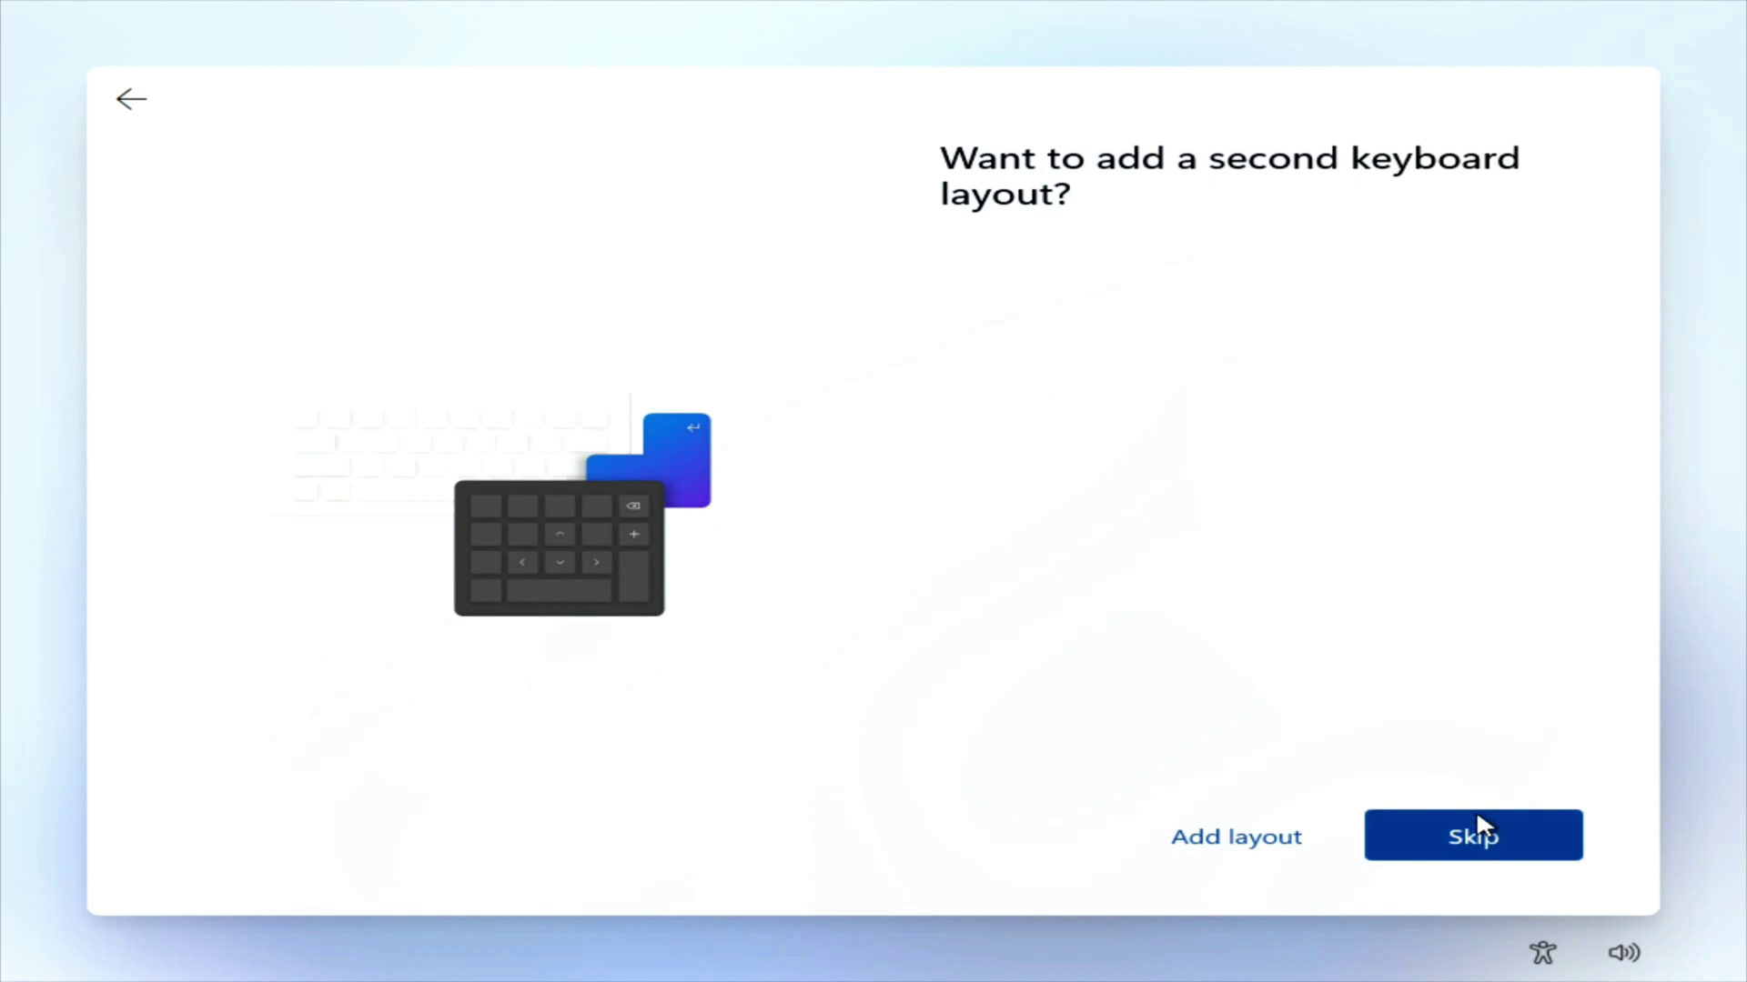
left_click(1482, 841)
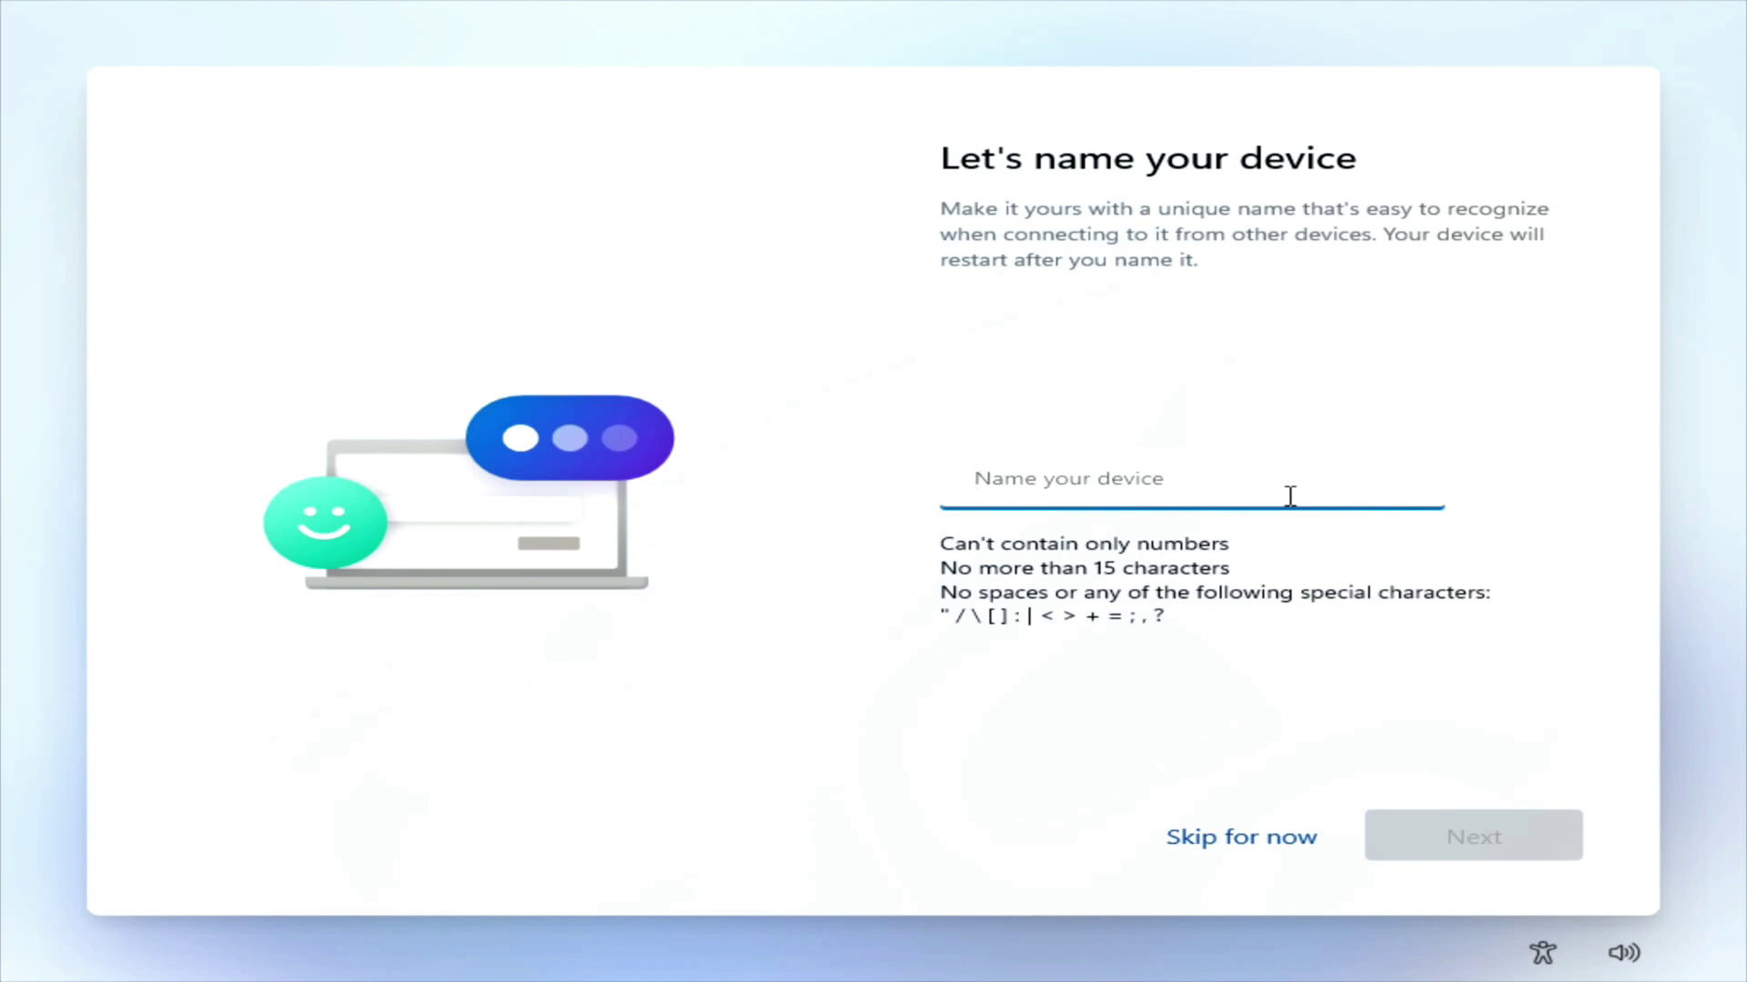
type("Thi")
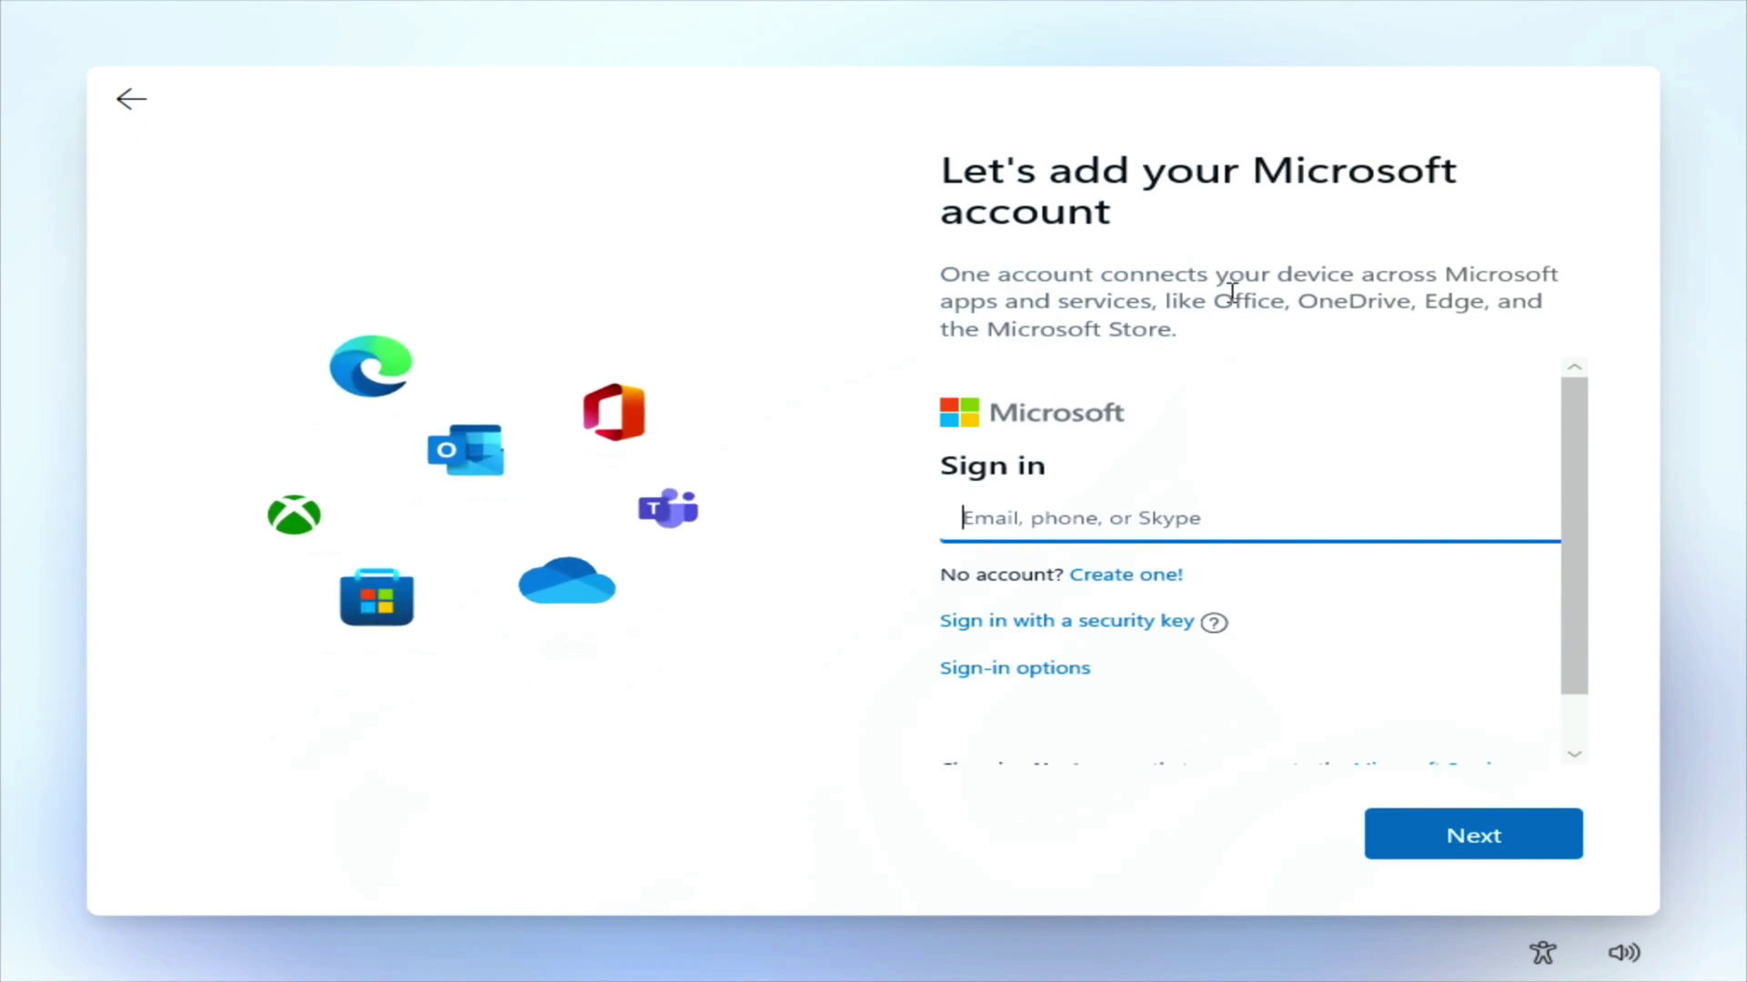
Step: Choose an offline account, enter a user name, and leave the password blank
scroll(1259, 471, "down", 2)
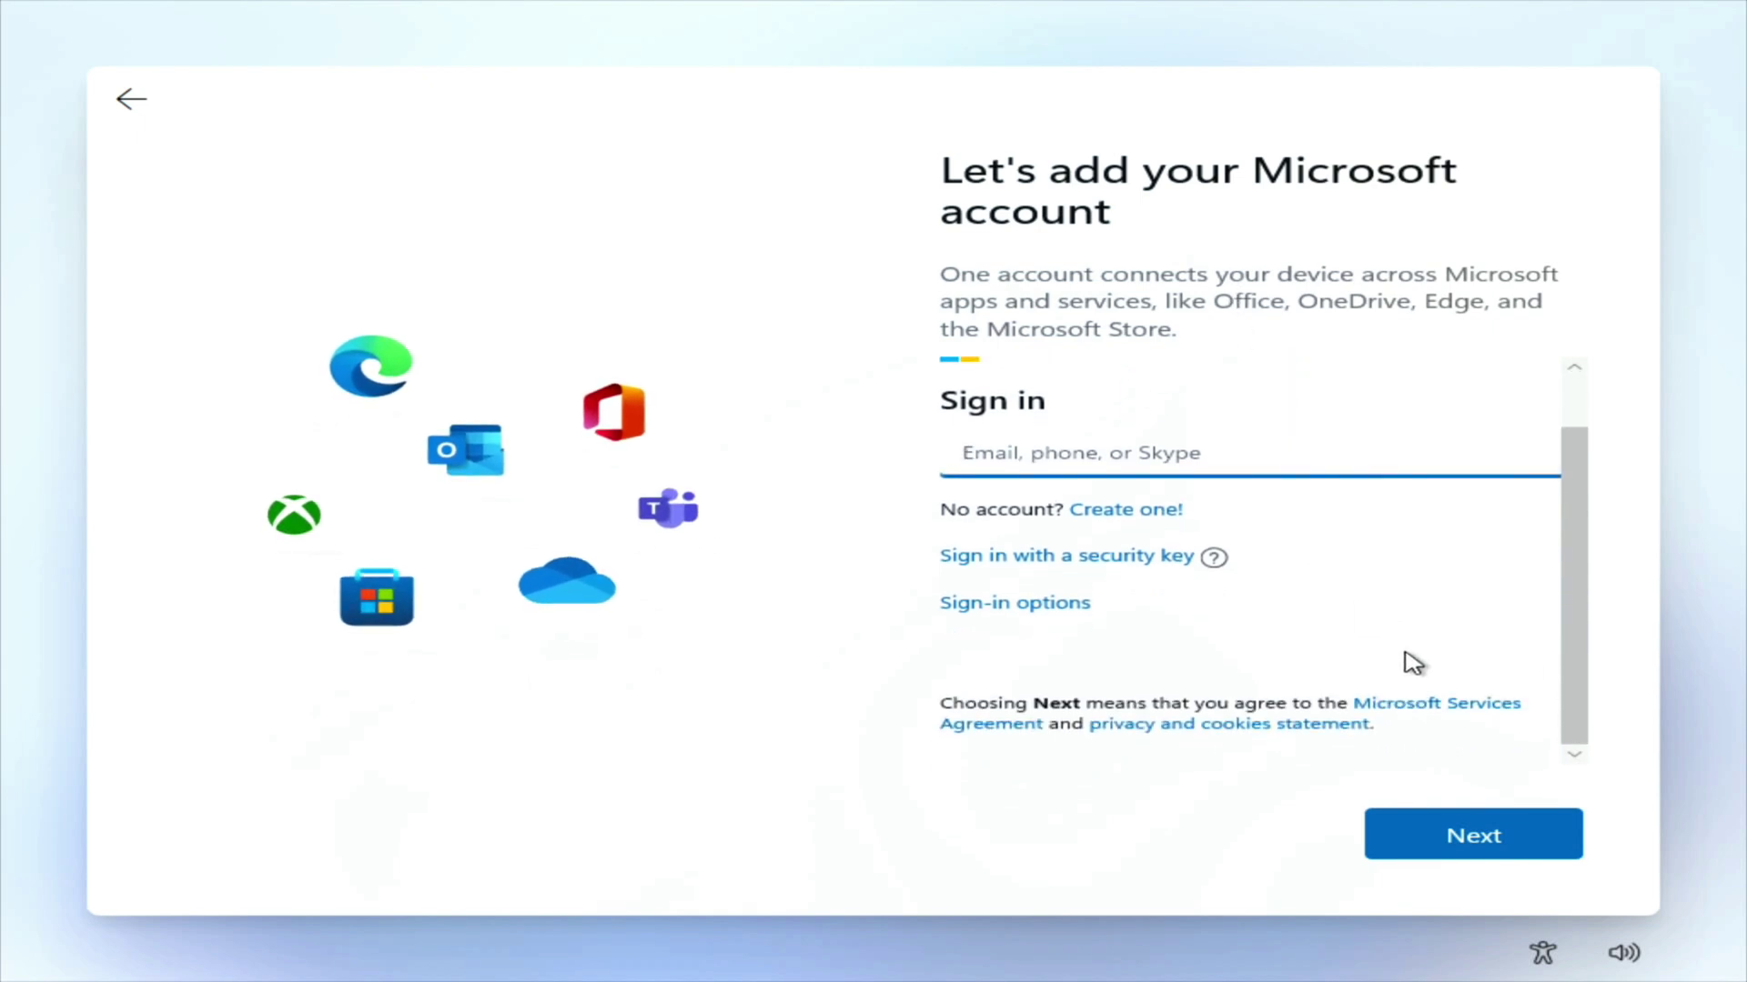
left_click(1031, 604)
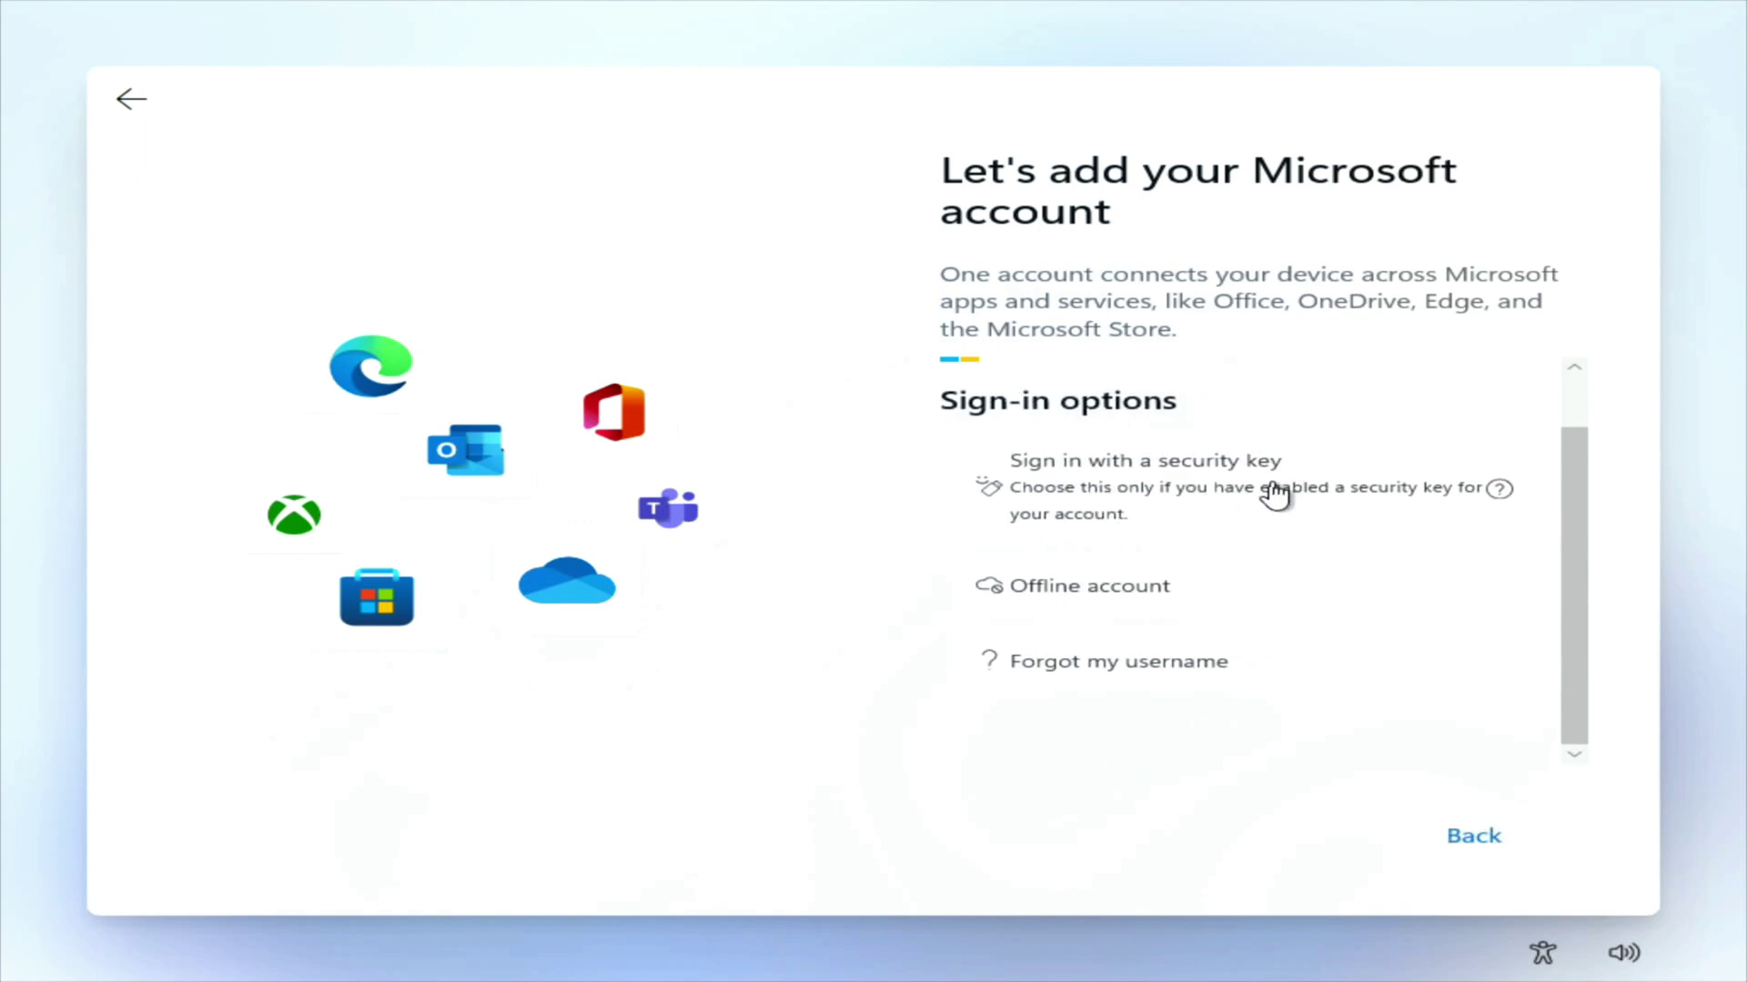
scroll(1048, 466, "up", 2)
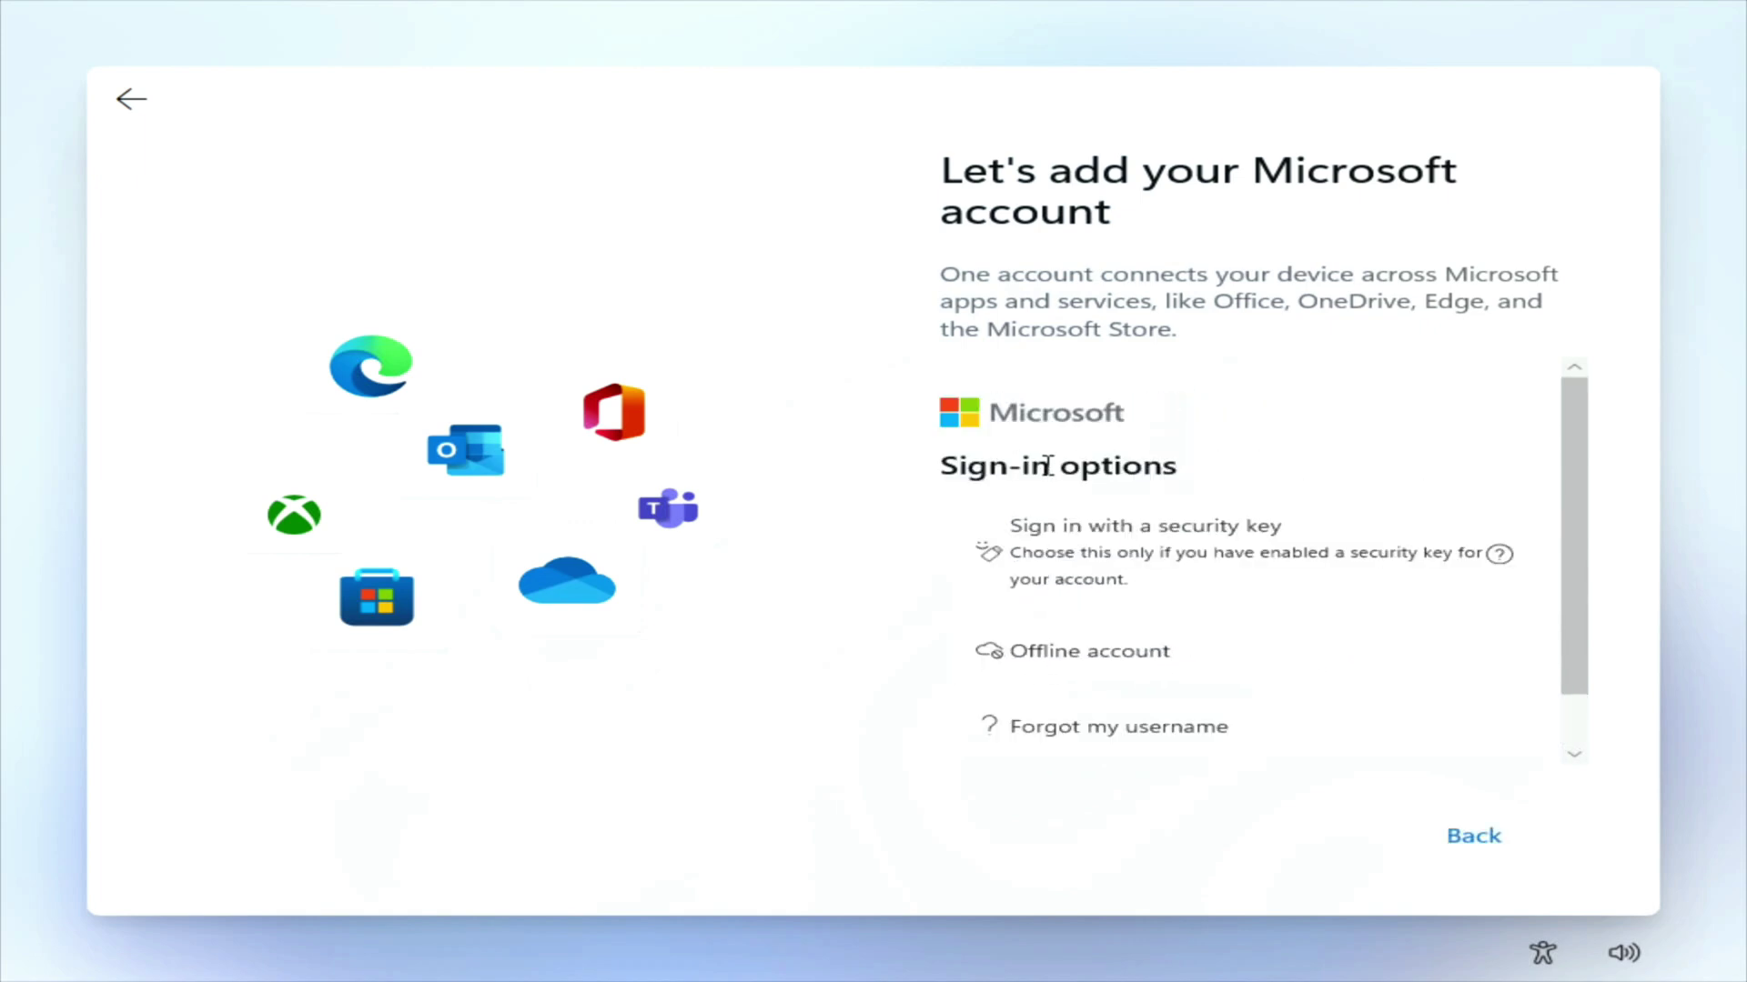
scroll(1083, 619, "down", 2)
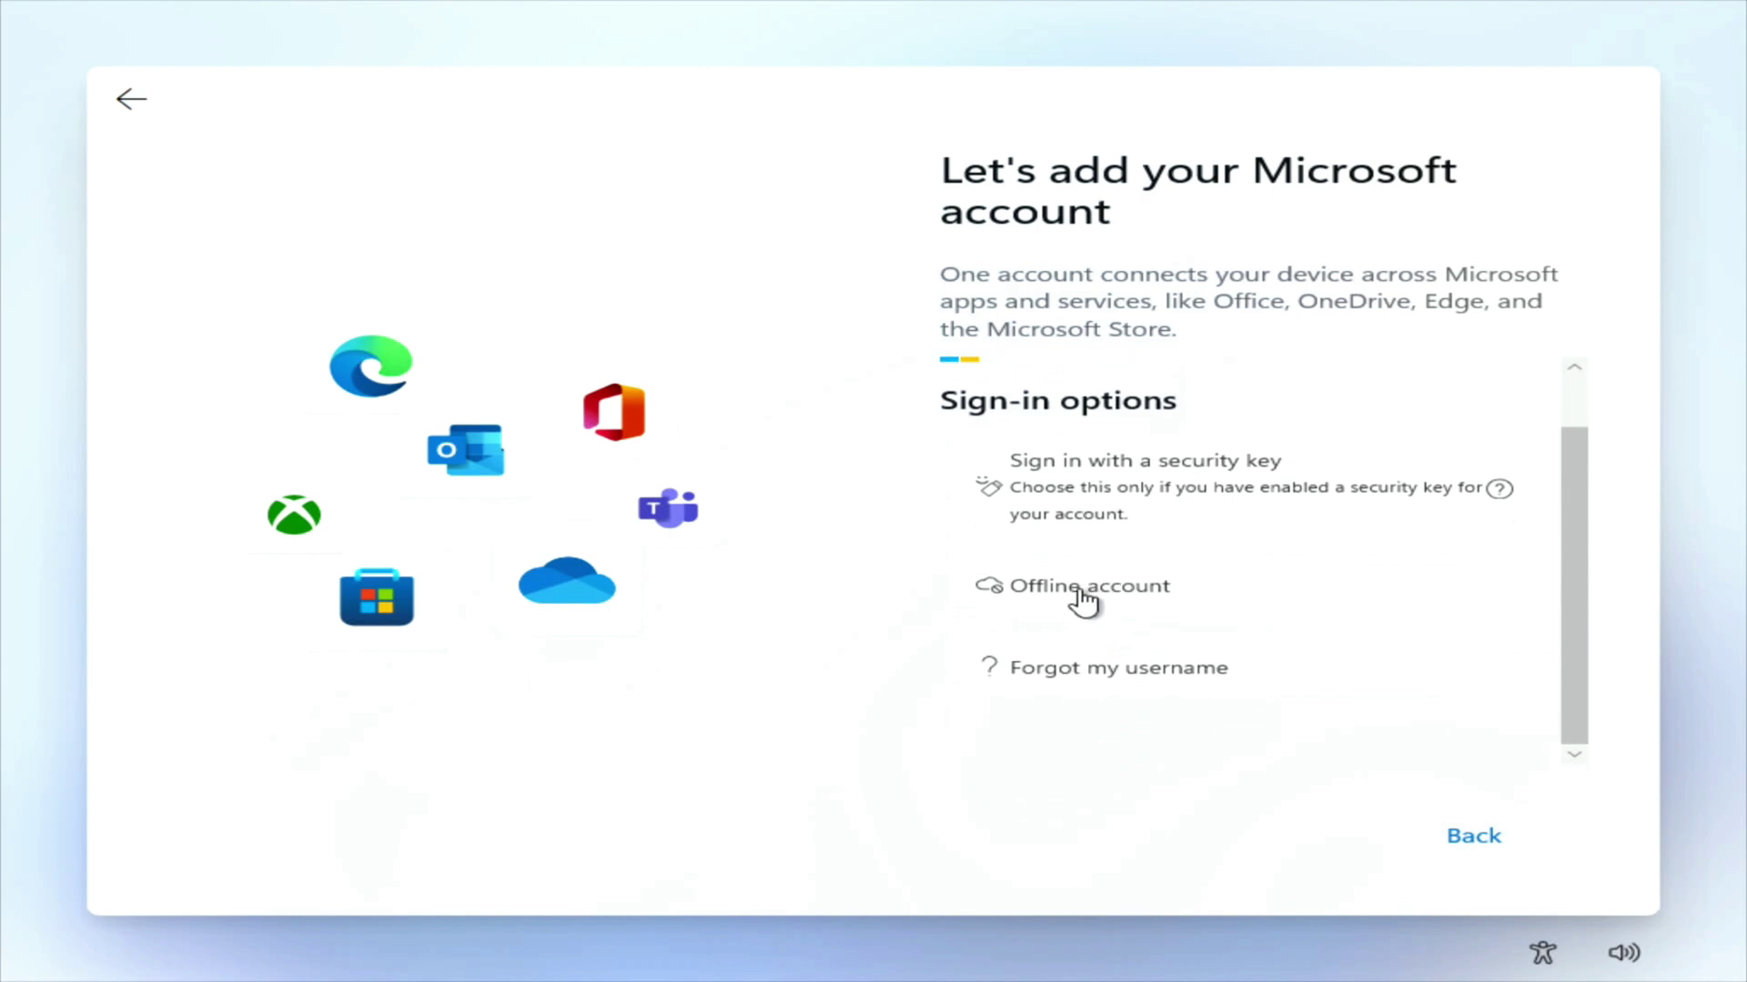
left_click(1082, 591)
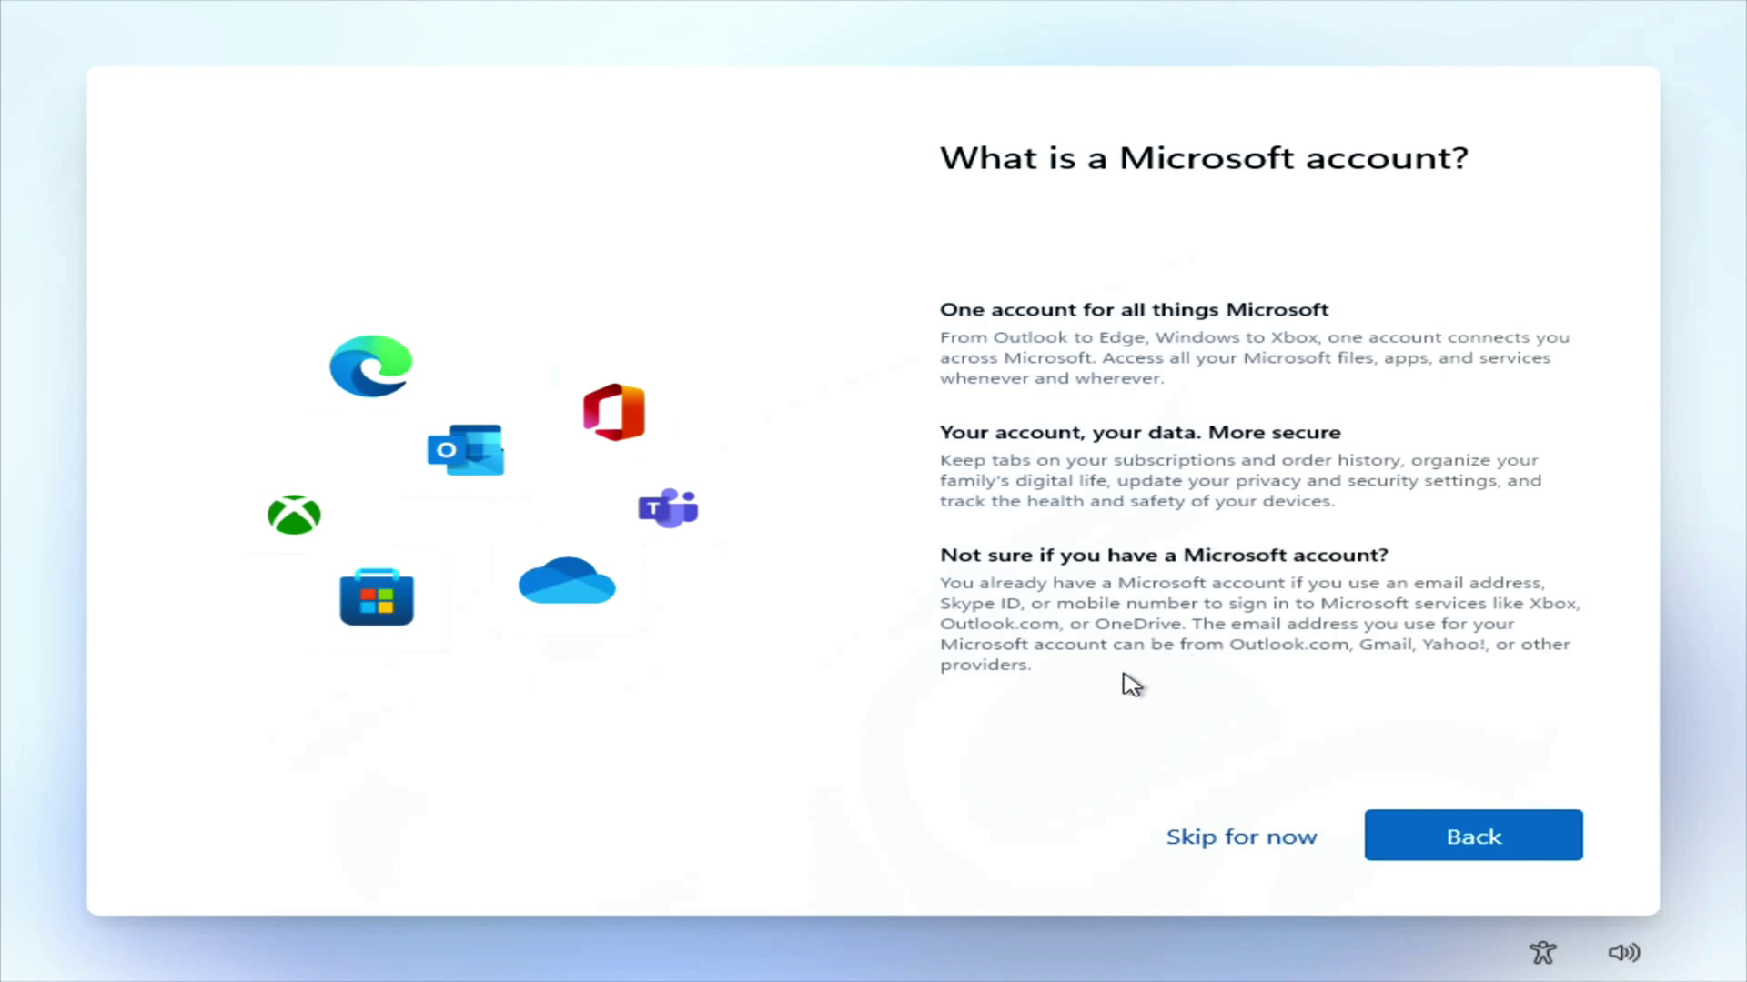
left_click(1252, 846)
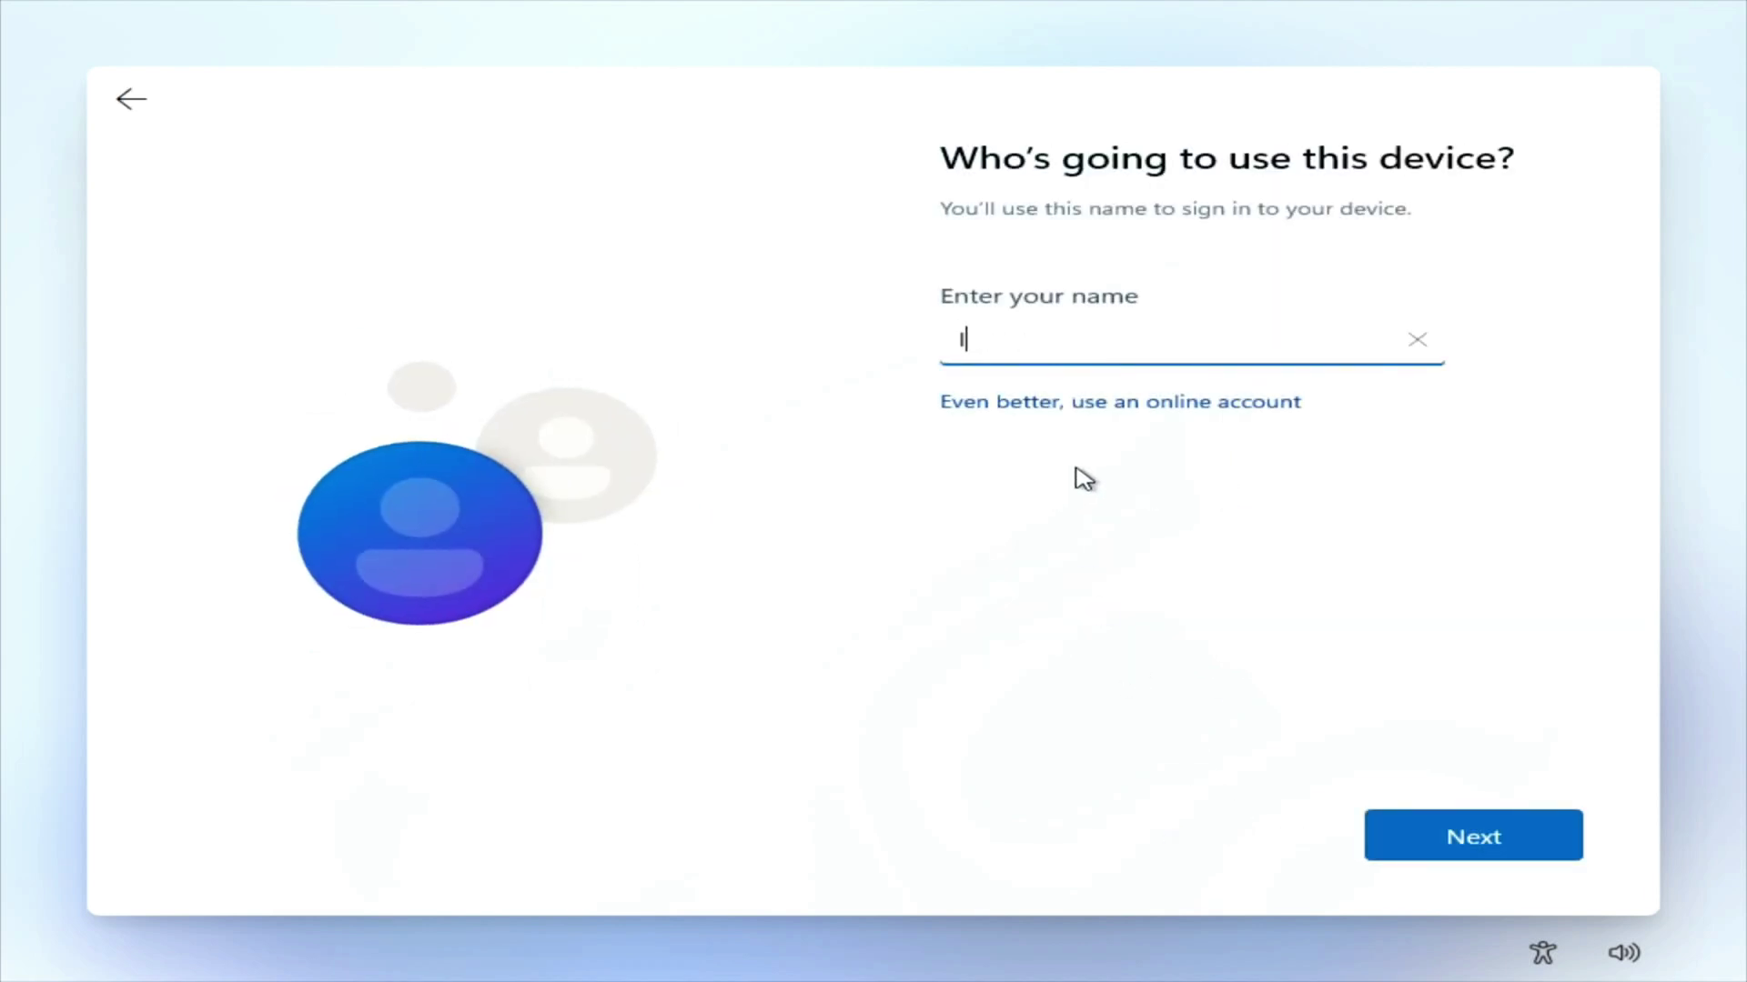
key("Return")
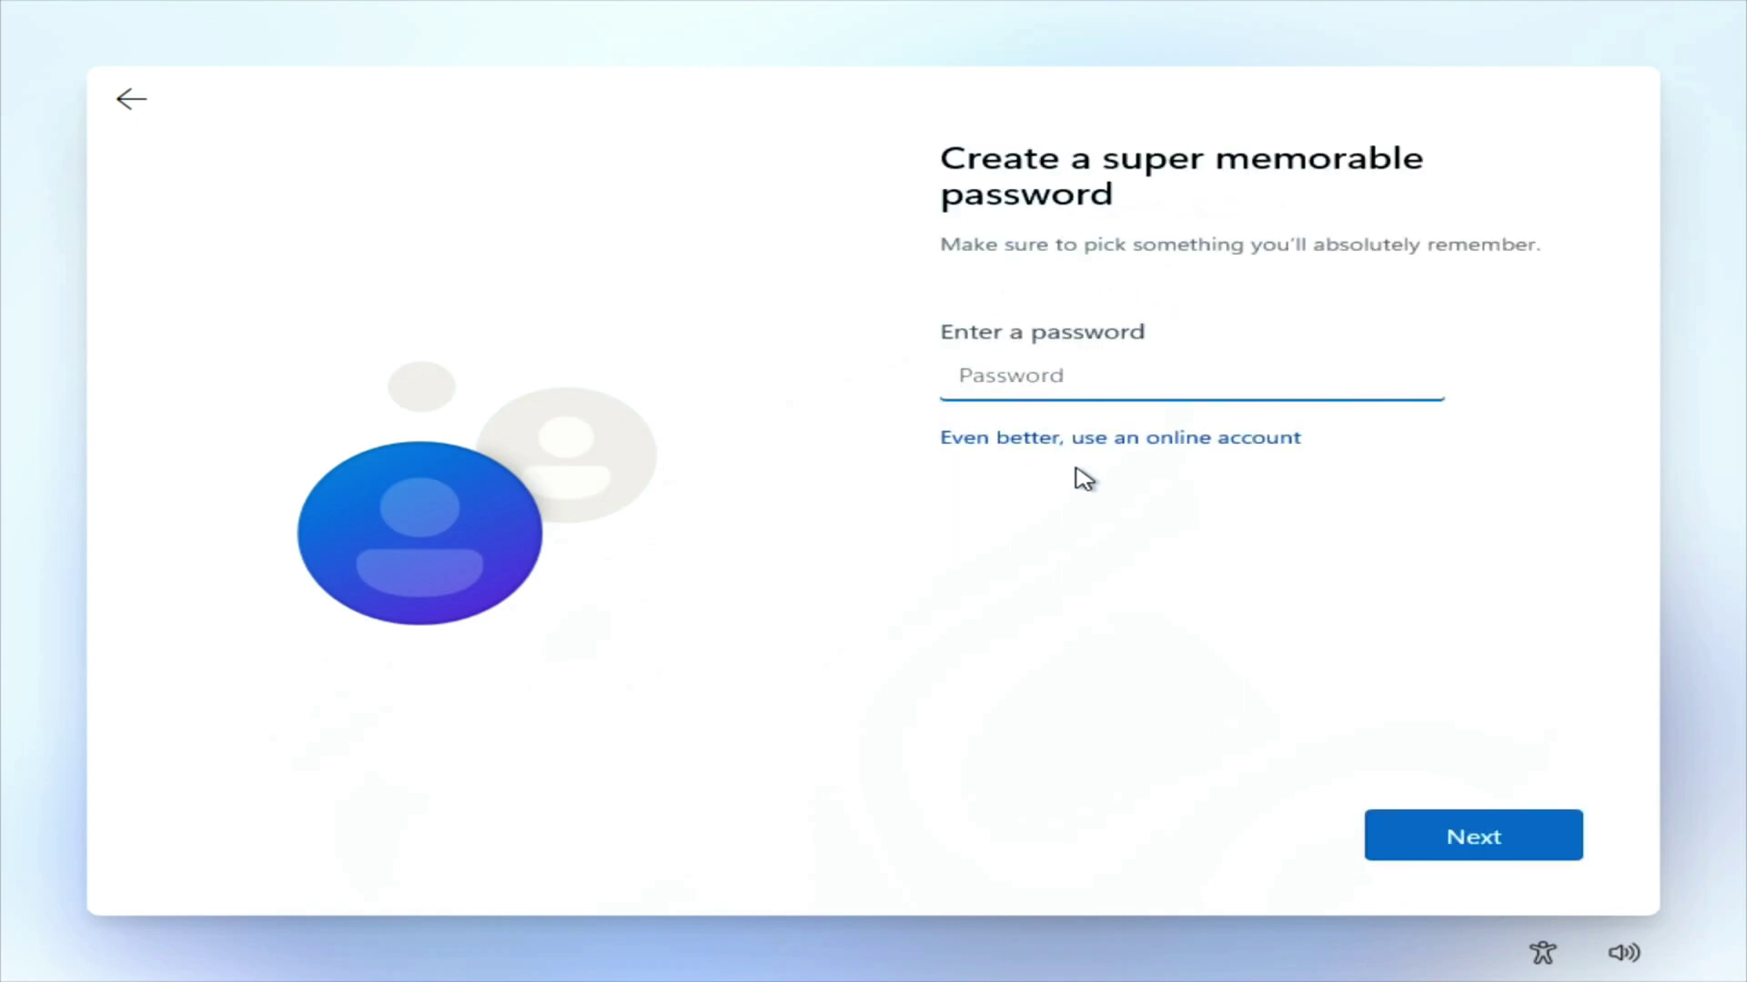
key("Return")
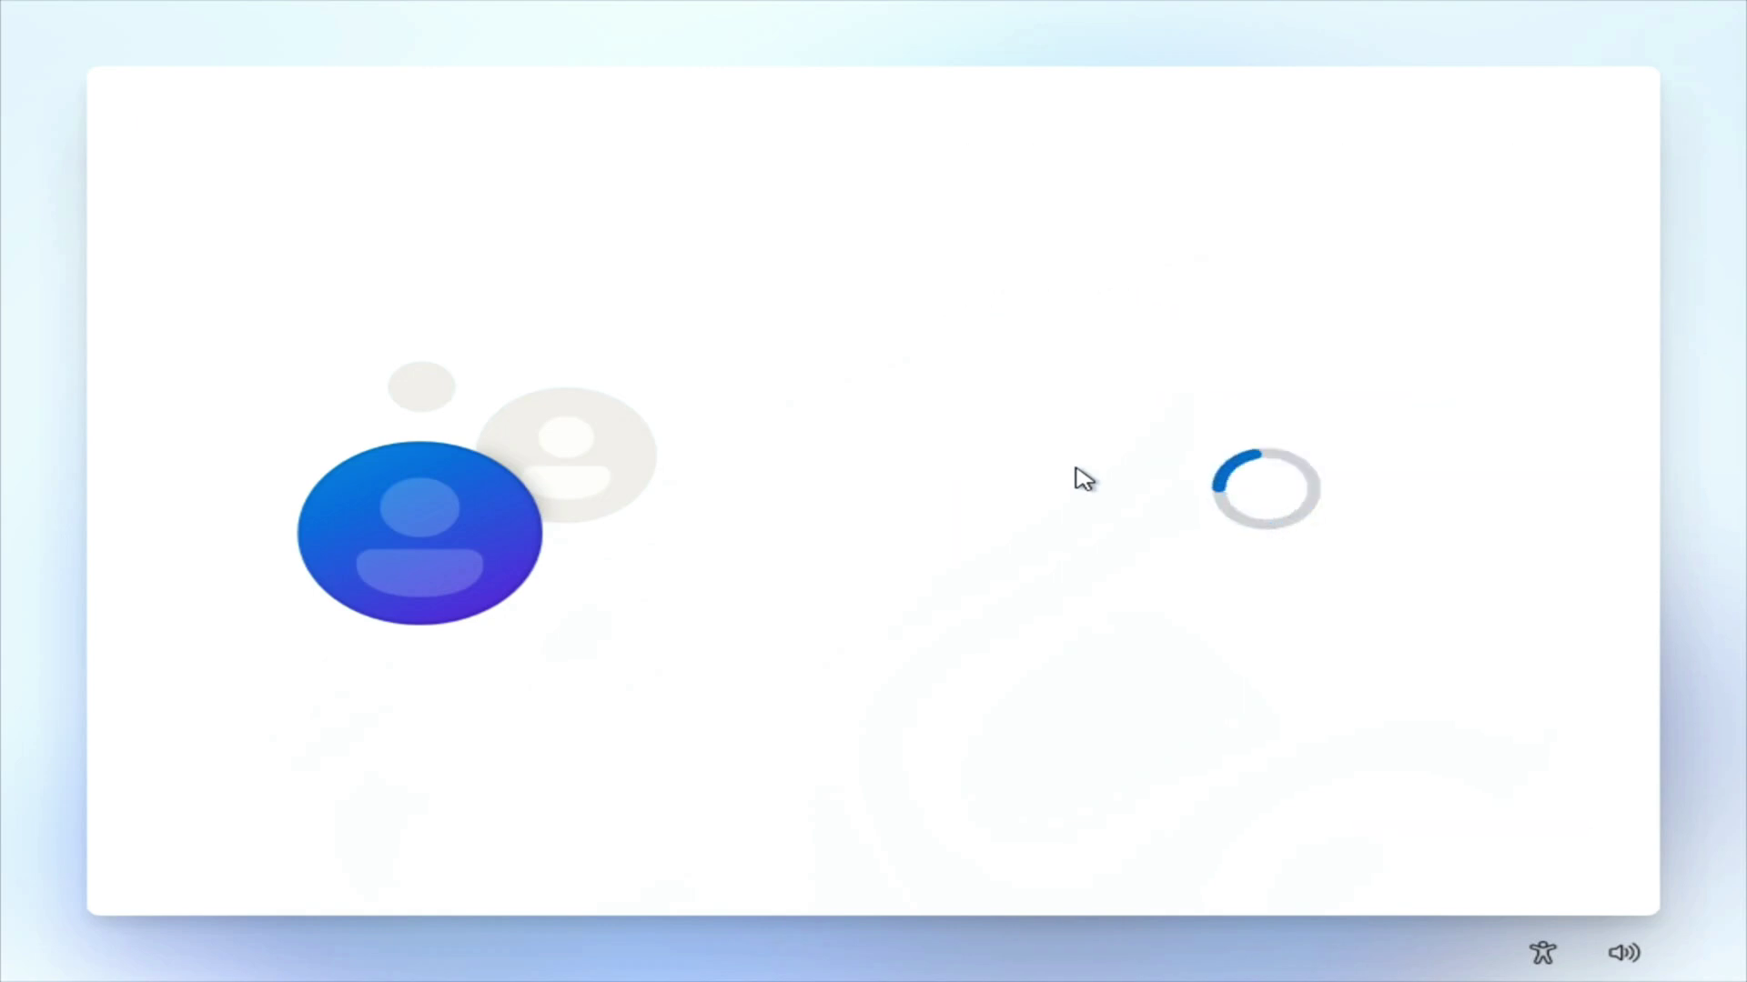
Step: Review the privacy toggles and accept the default privacy settings
scroll(1213, 483, "down", 6)
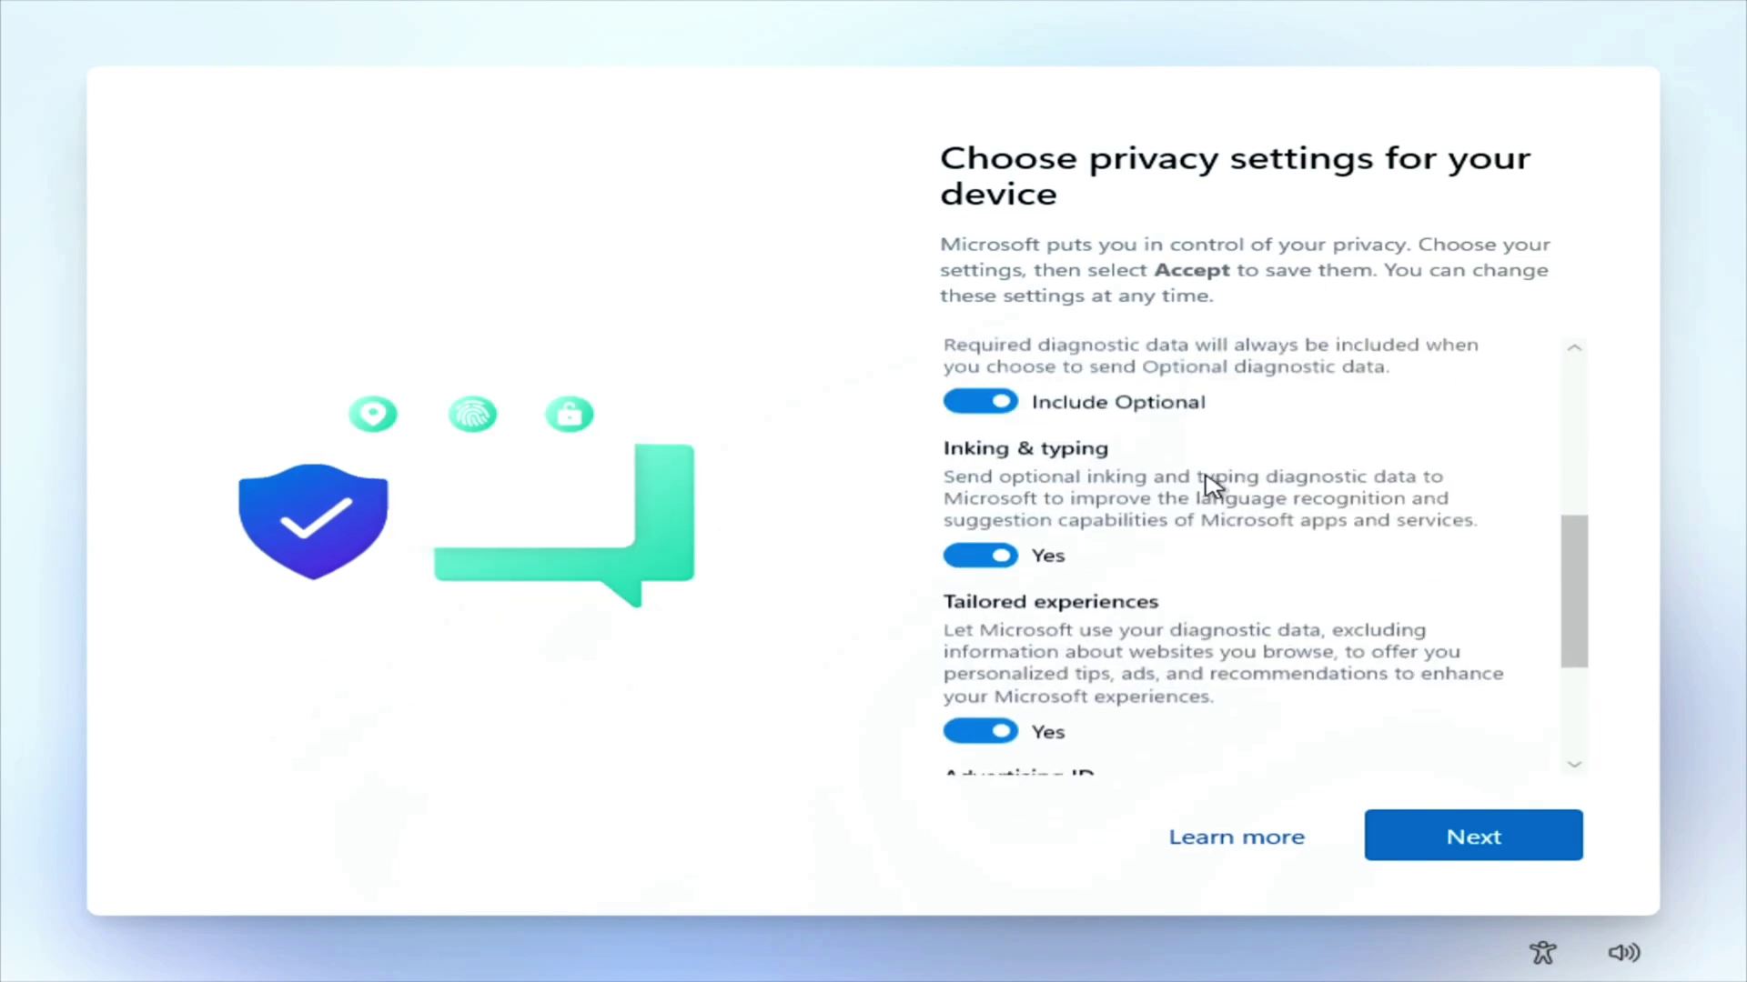
scroll(1237, 541, "up", 3)
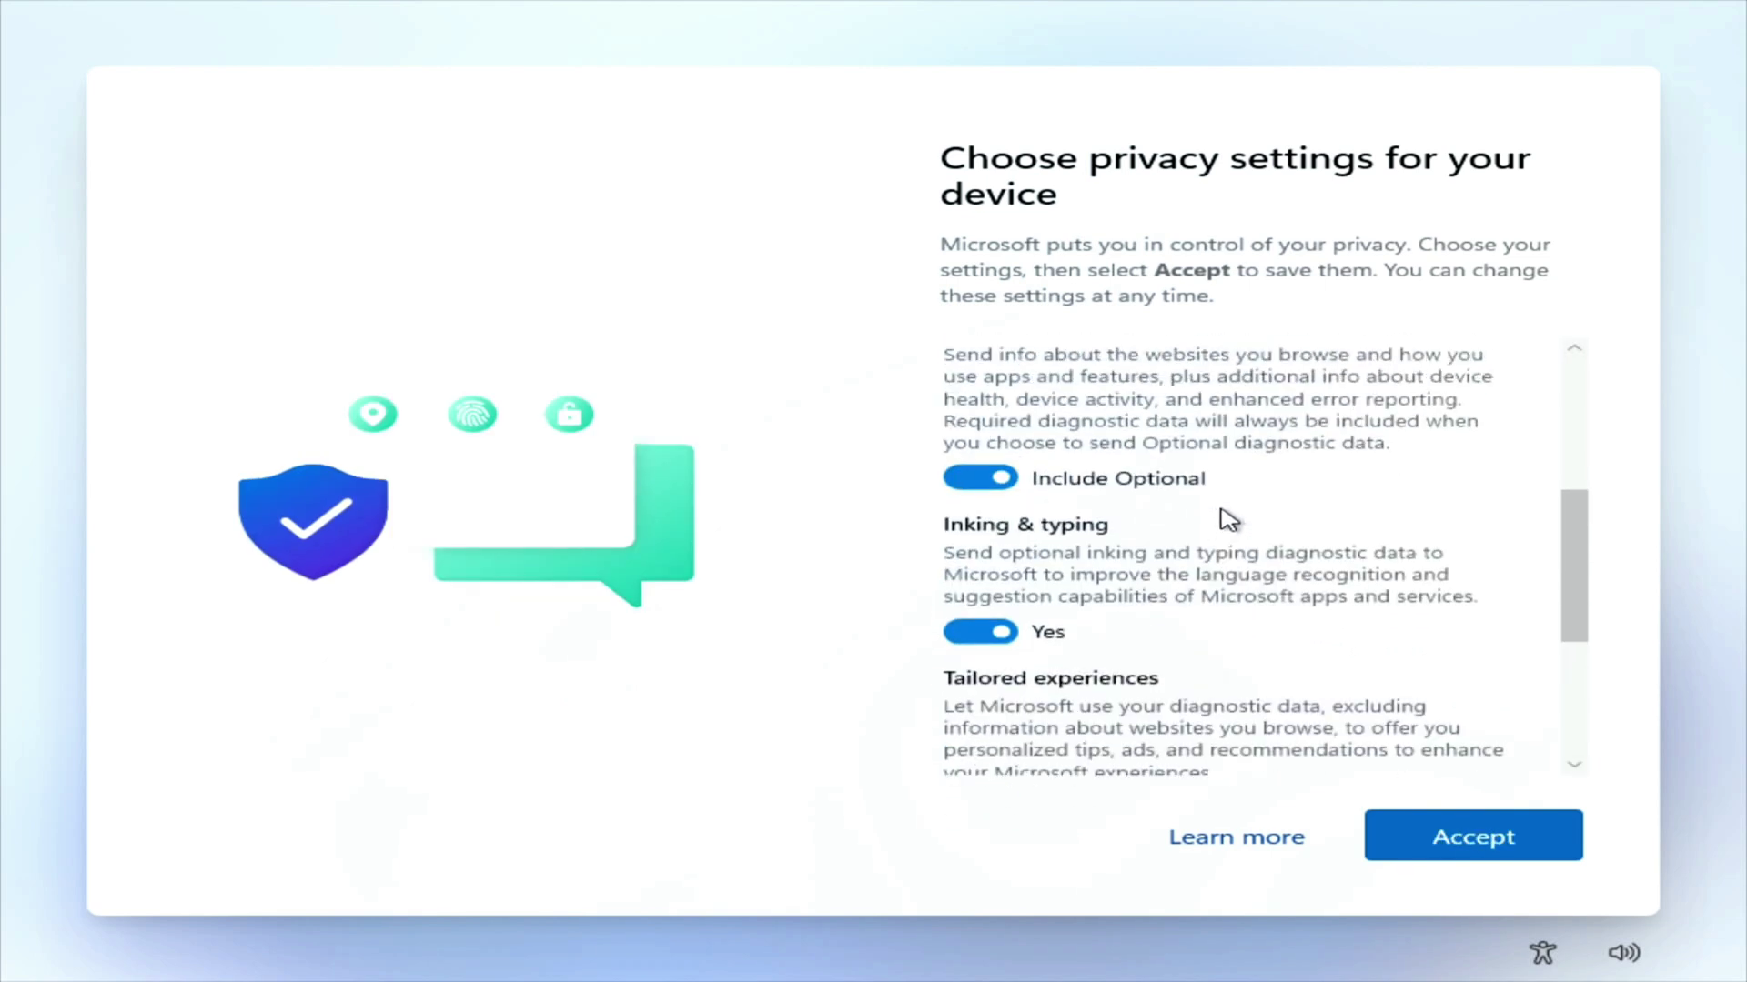
scroll(1239, 555, "down", 3)
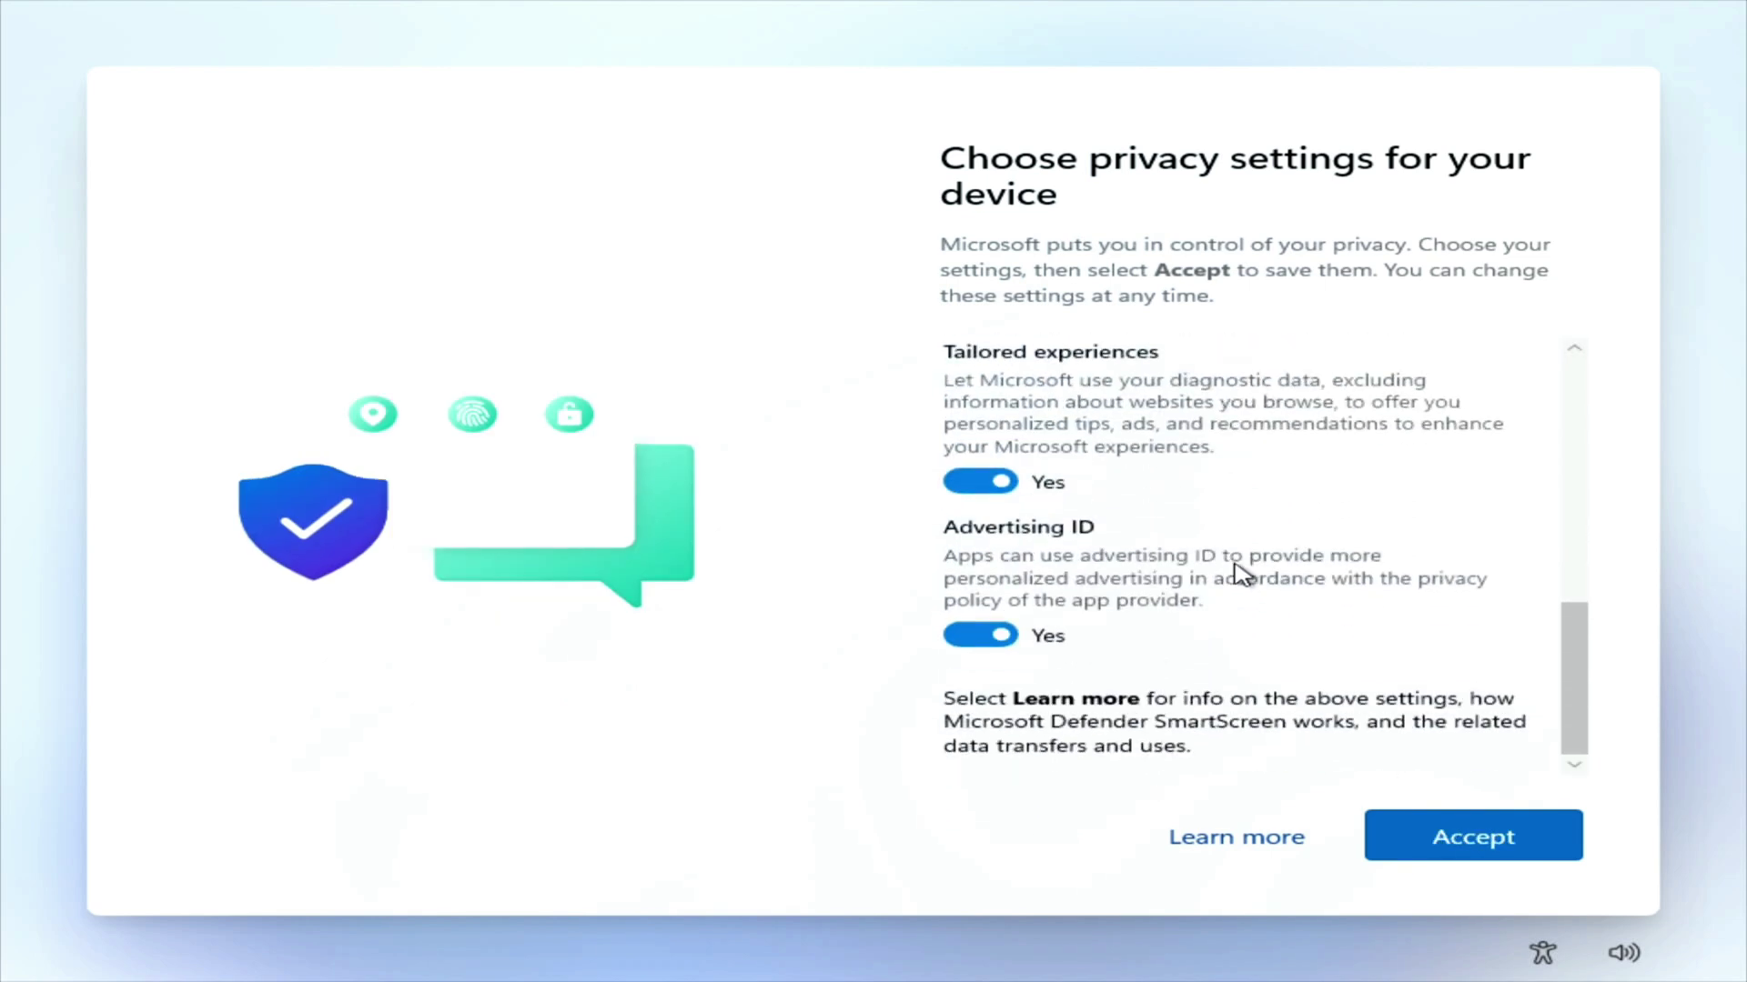
left_click(1483, 844)
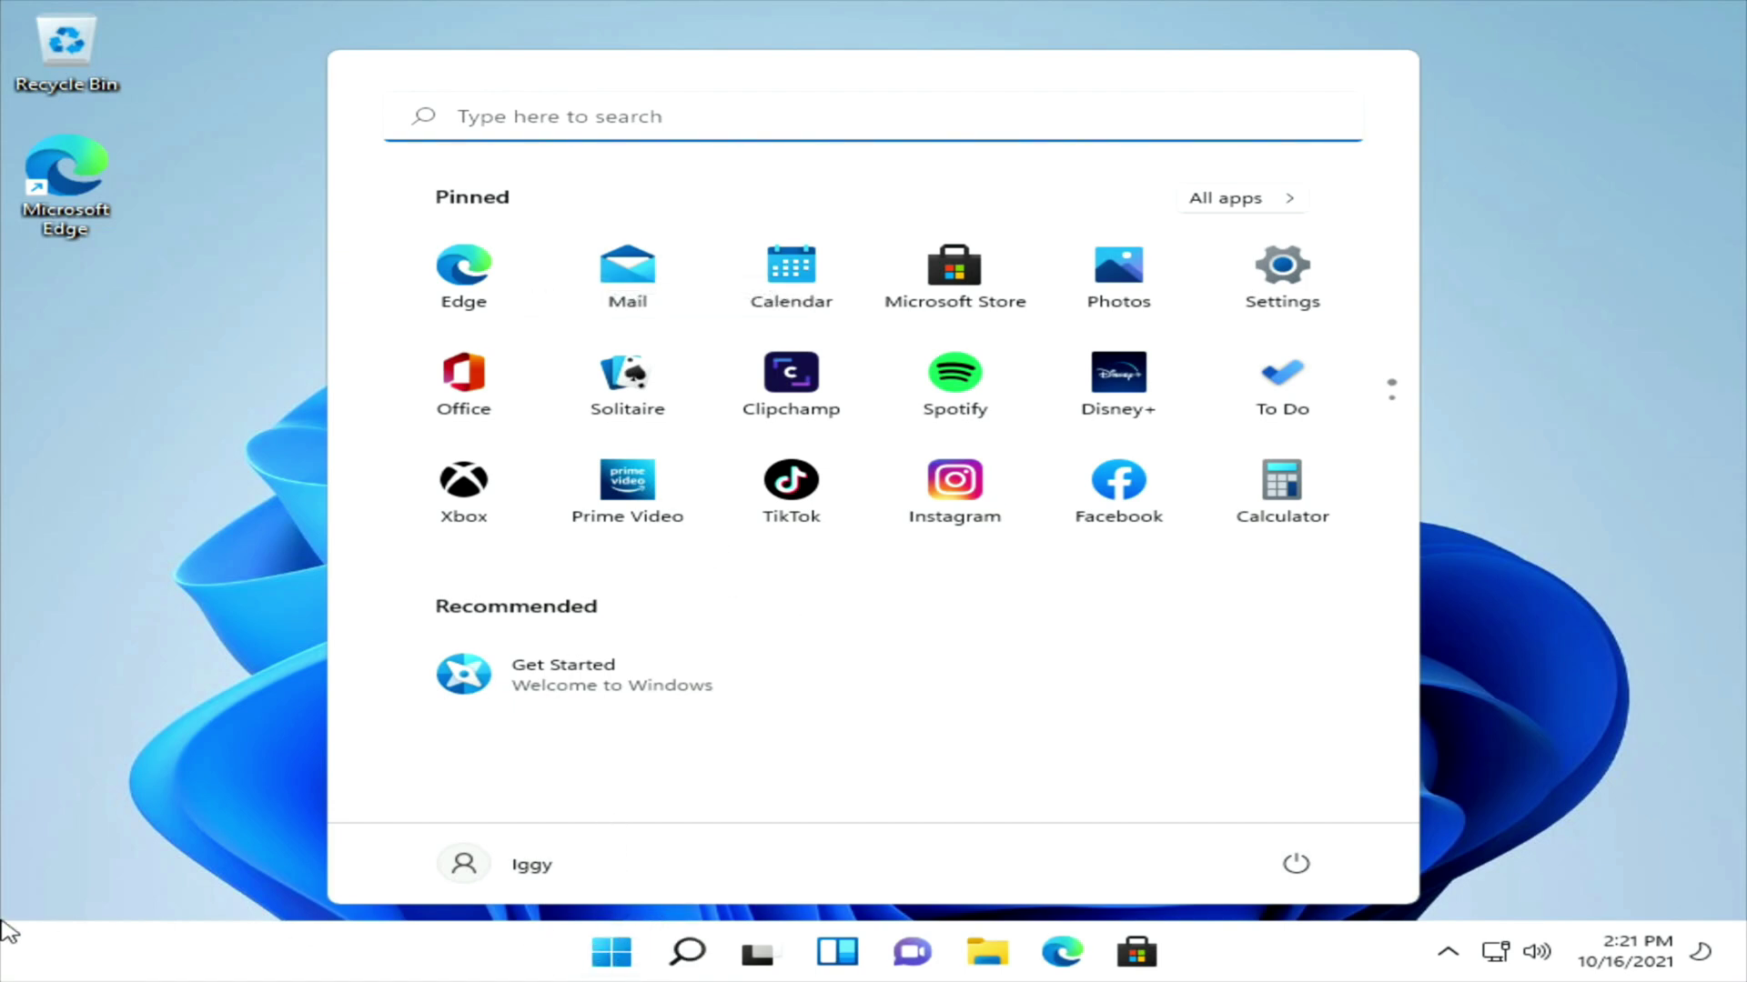
Step: Launch Settings from the Start menu's pinned apps
left_click(622, 955)
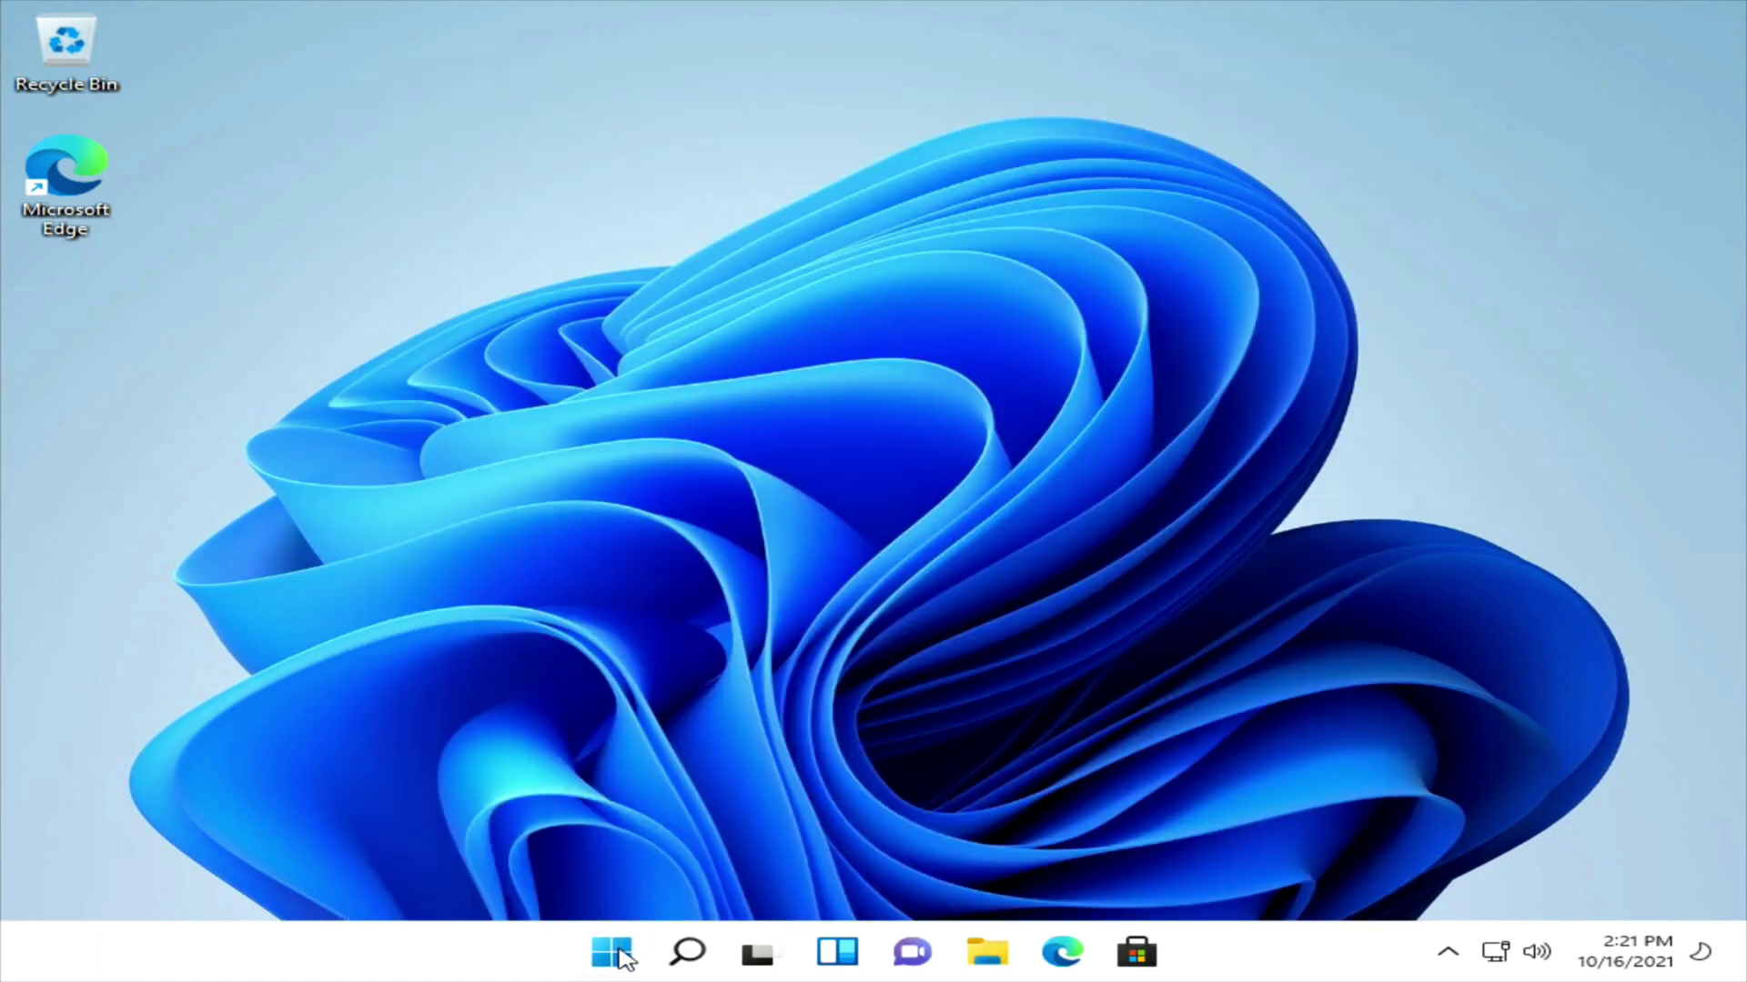
left_click(622, 955)
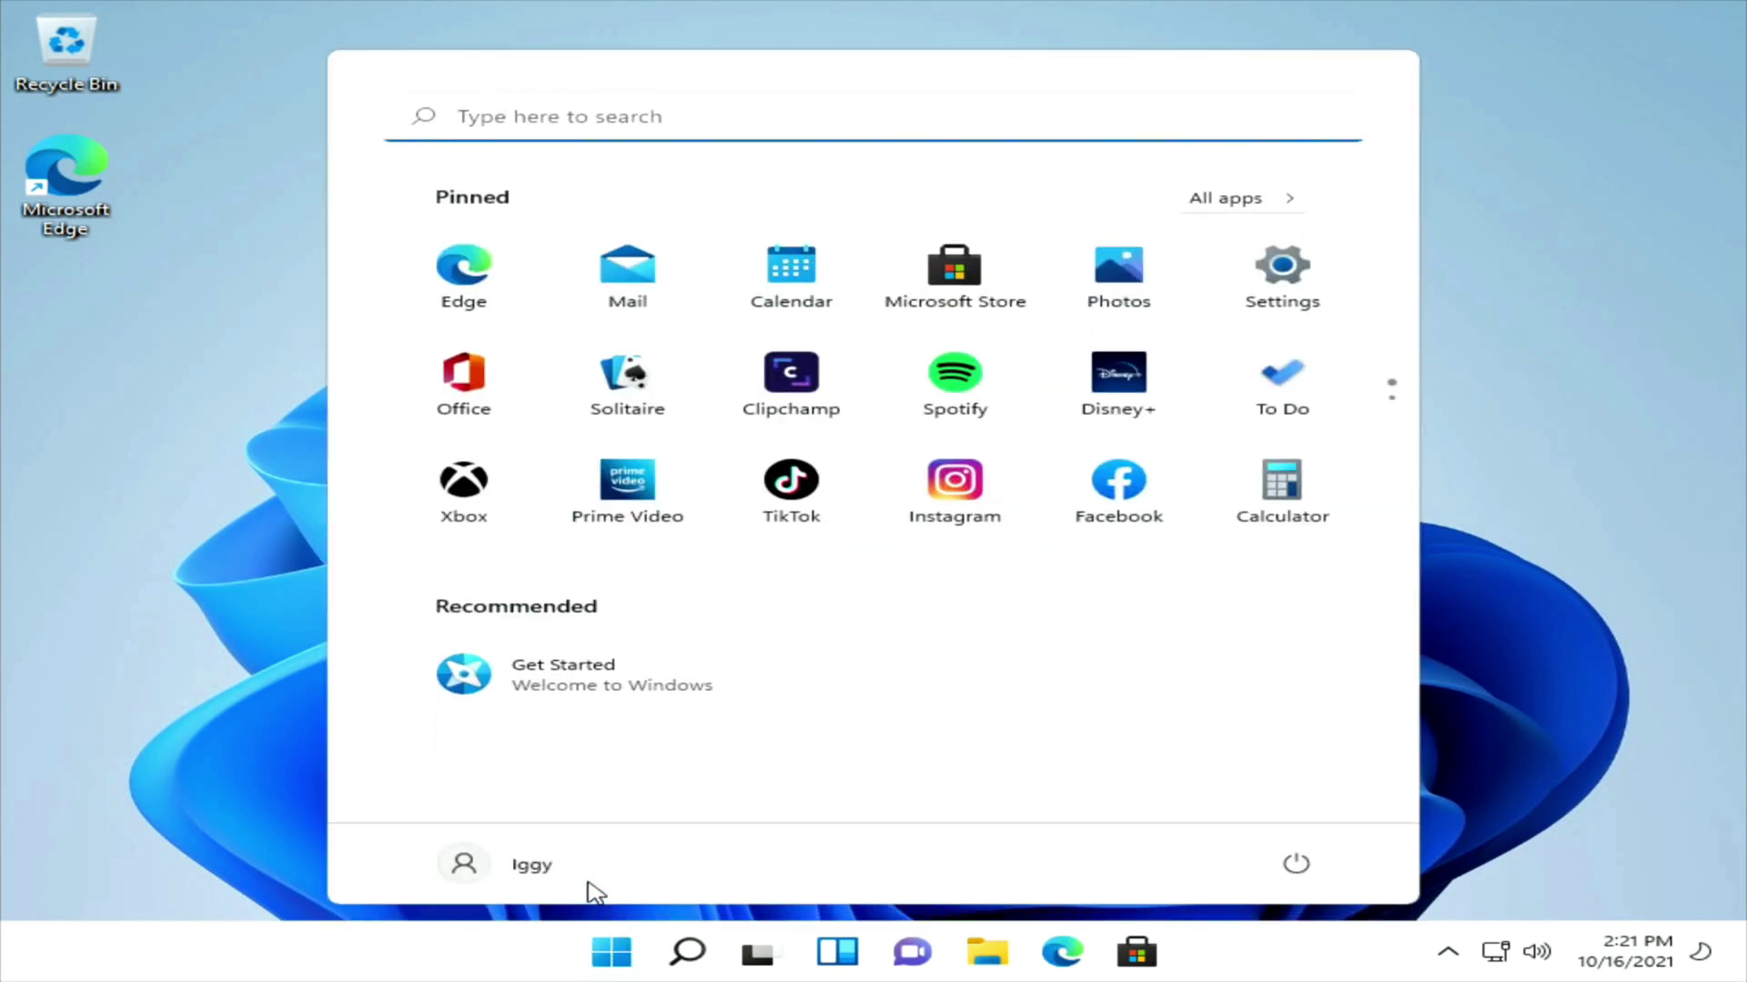
left_click(603, 970)
left_click(603, 969)
scroll(1025, 394, "down", 1)
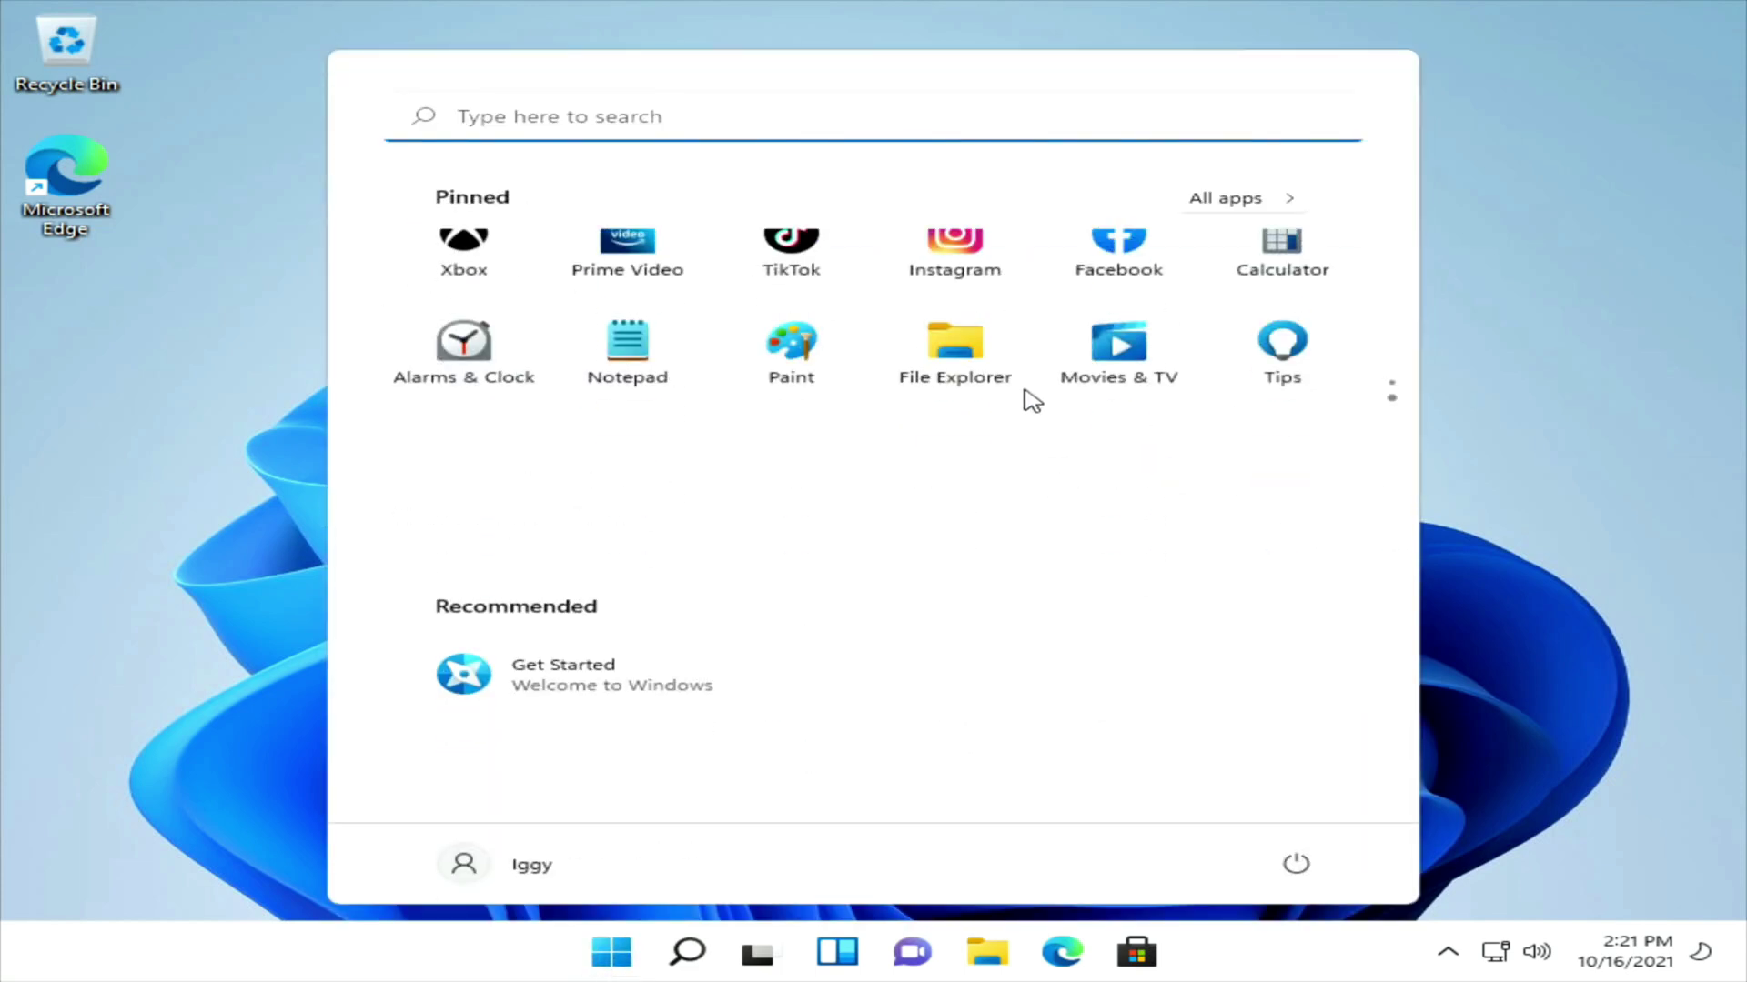
scroll(955, 414, "up", 1)
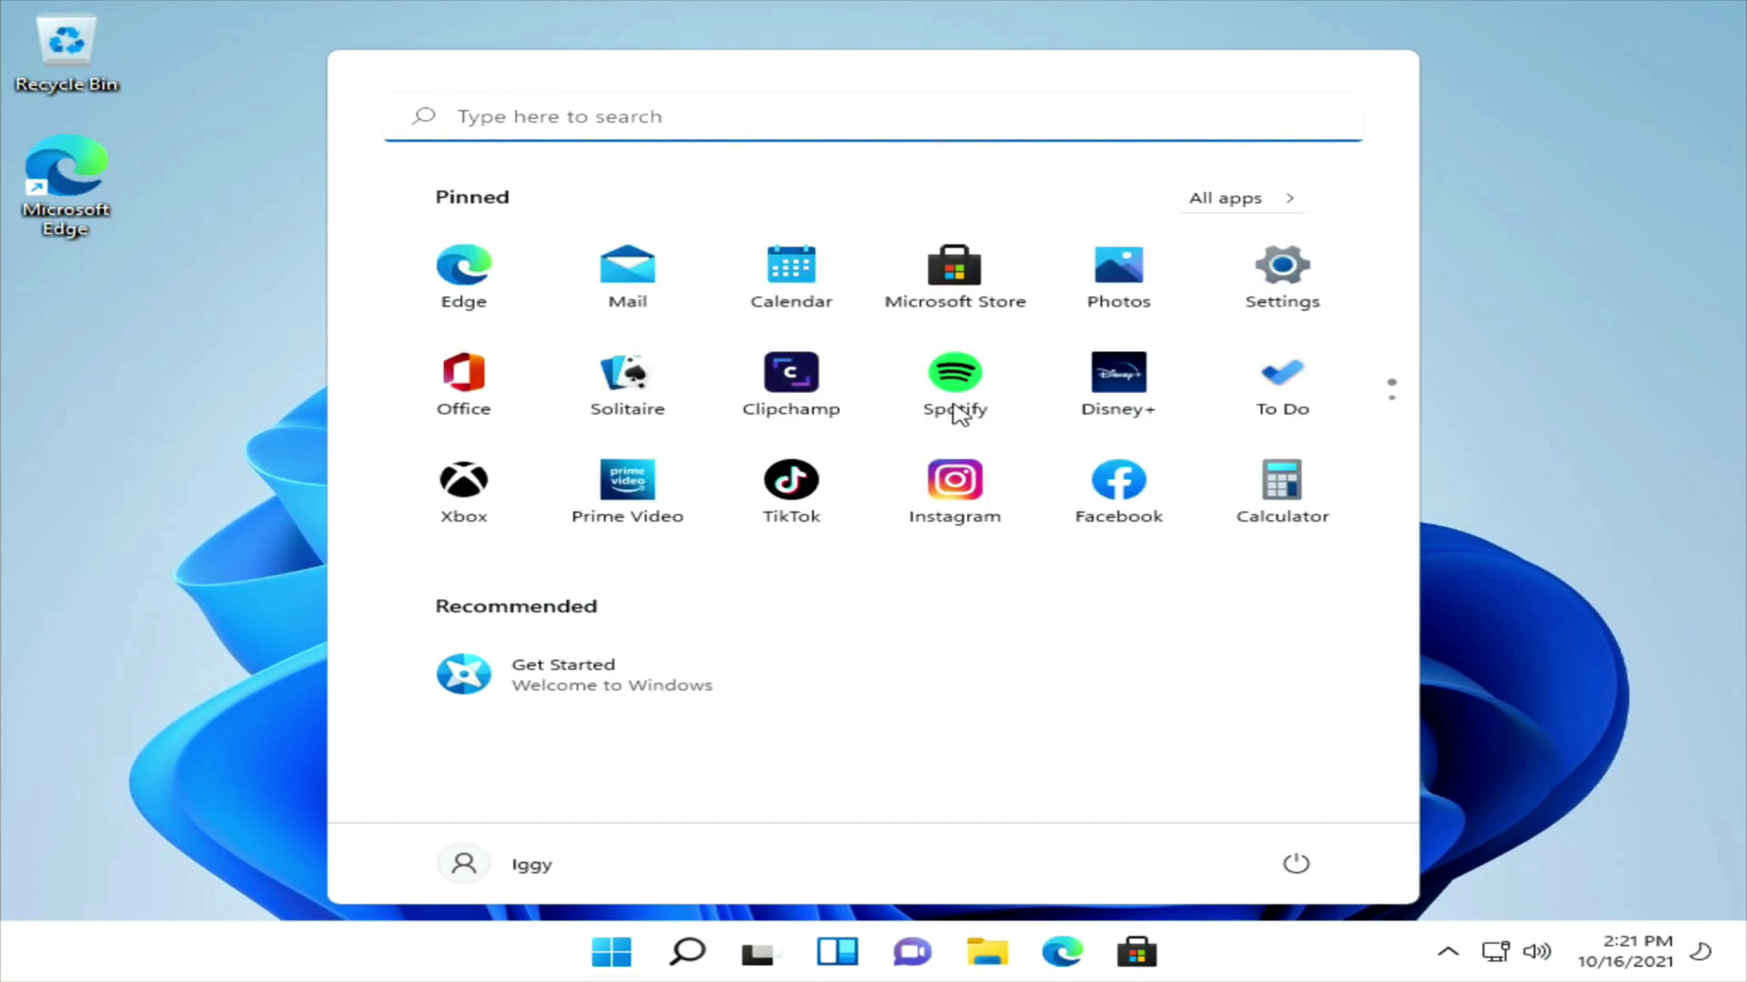
left_click(1301, 271)
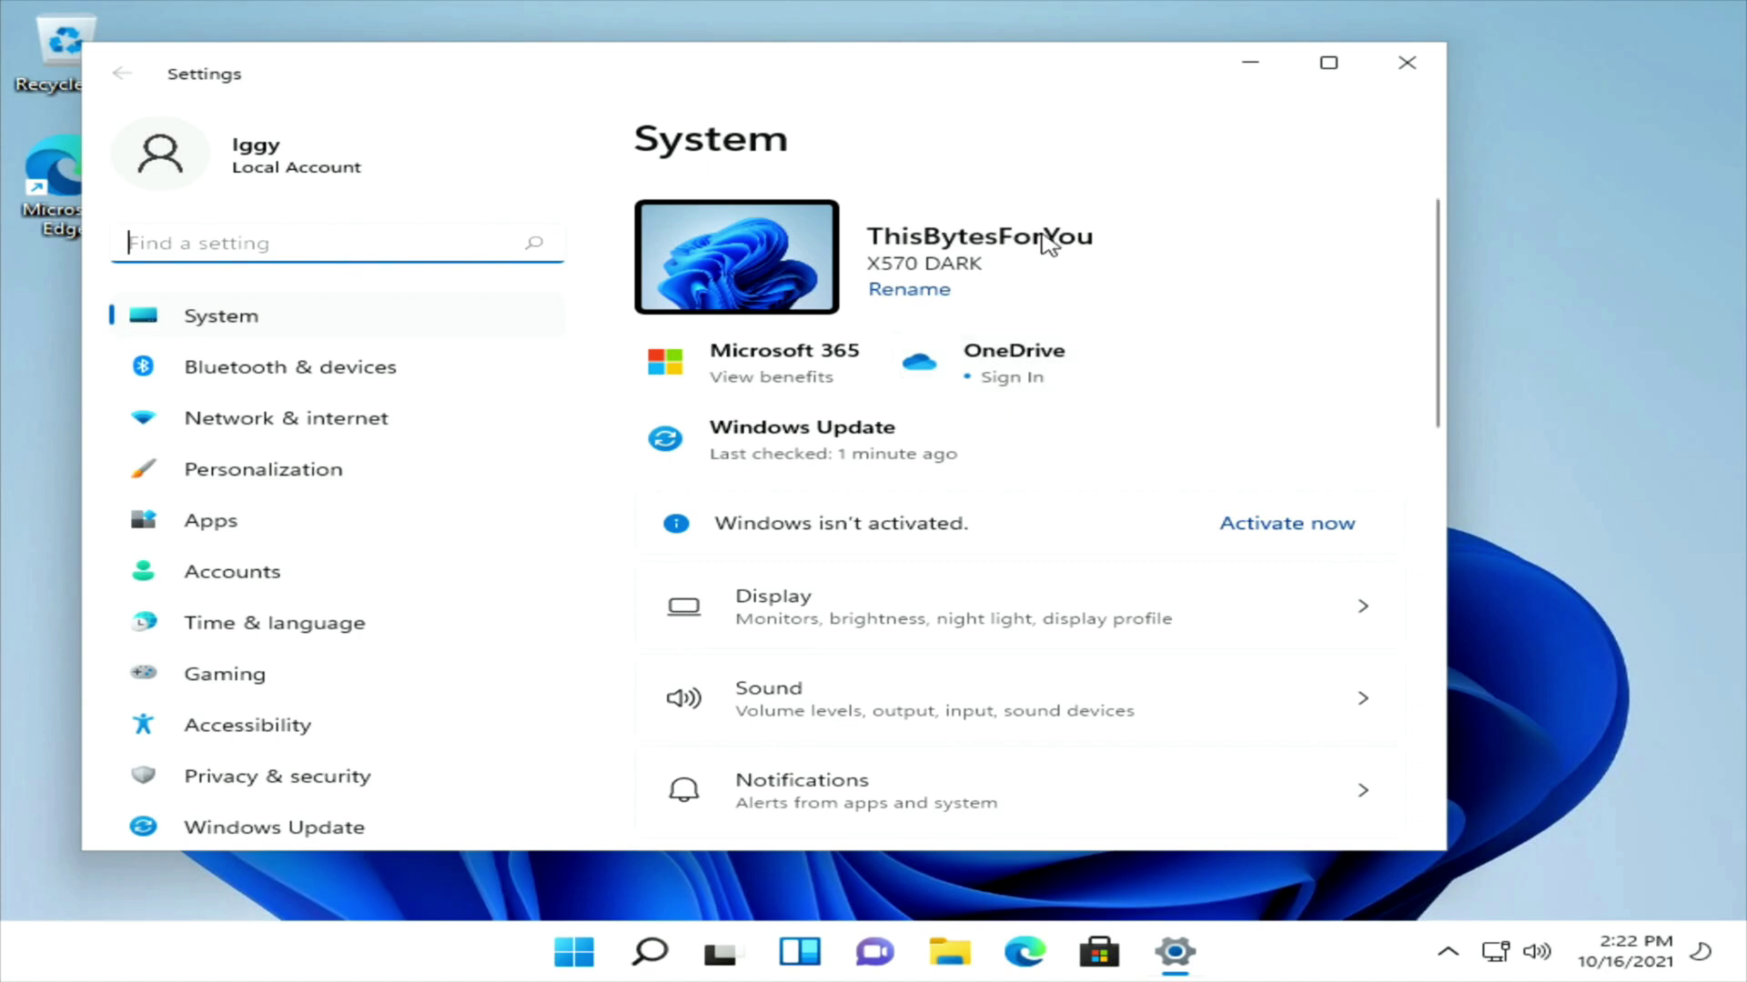
Step: Open Windows Update and review the four pending updates, including the Windows 11 cumulative update
scroll(956, 295, "down", 12)
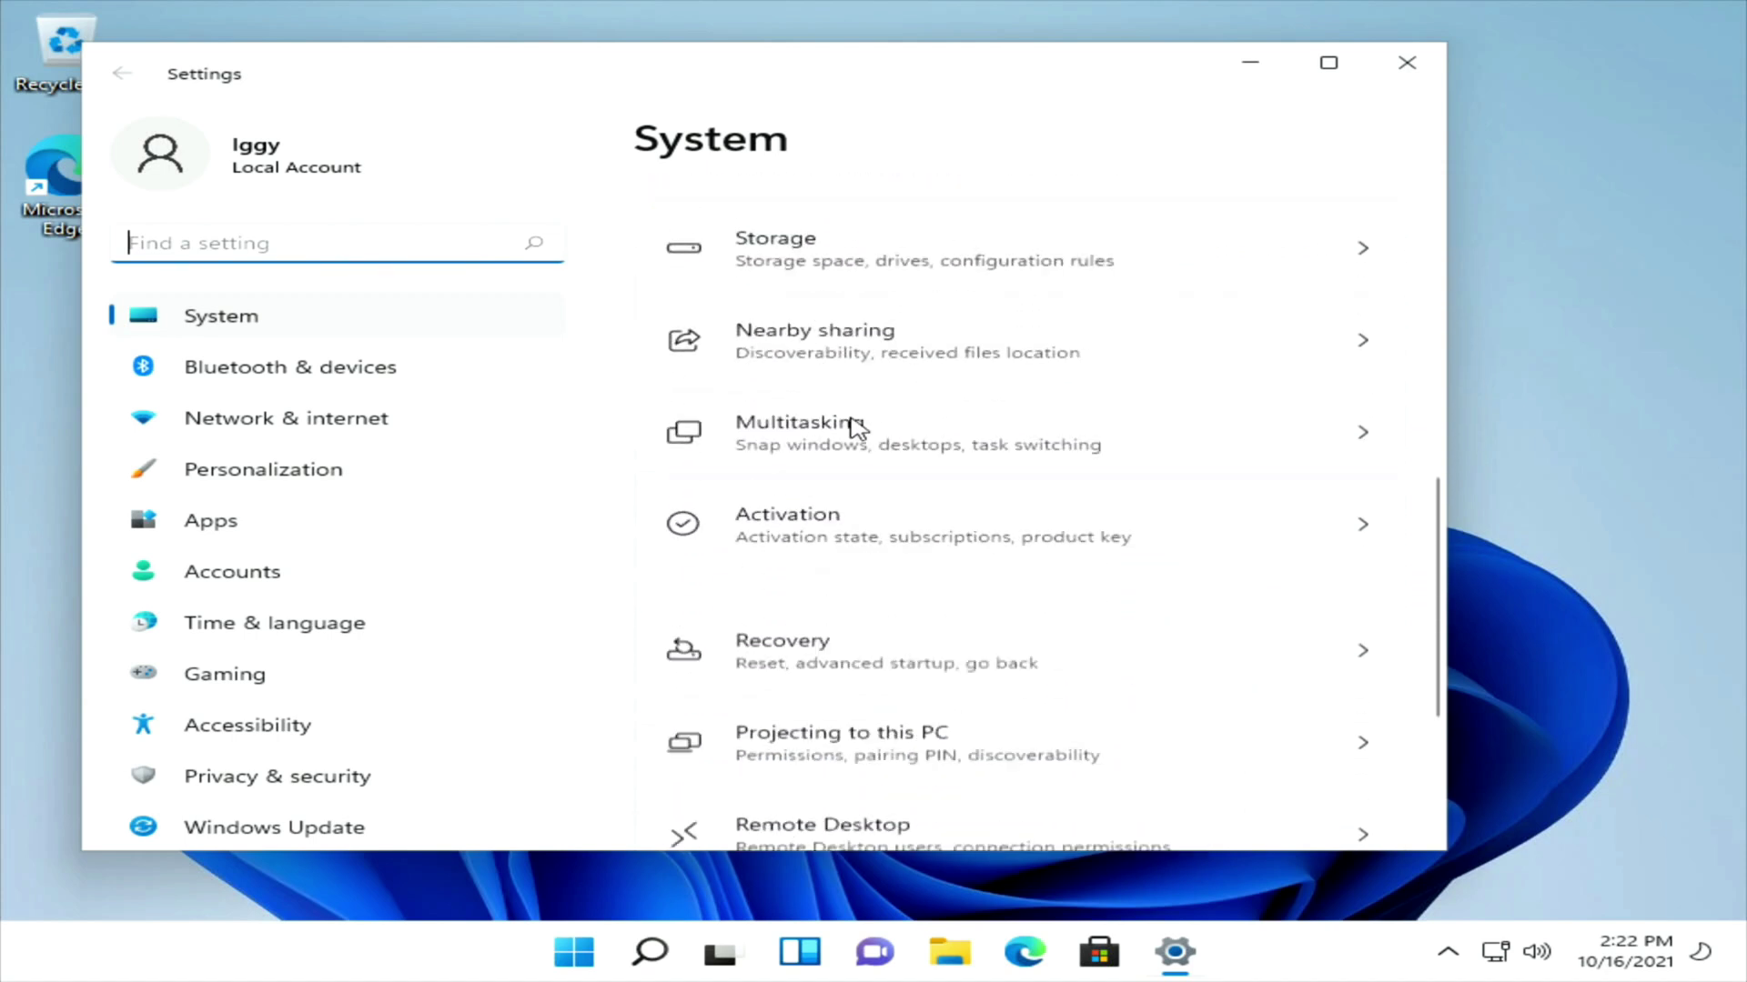
scroll(853, 446, "down", 2)
scroll(421, 537, "down", 1)
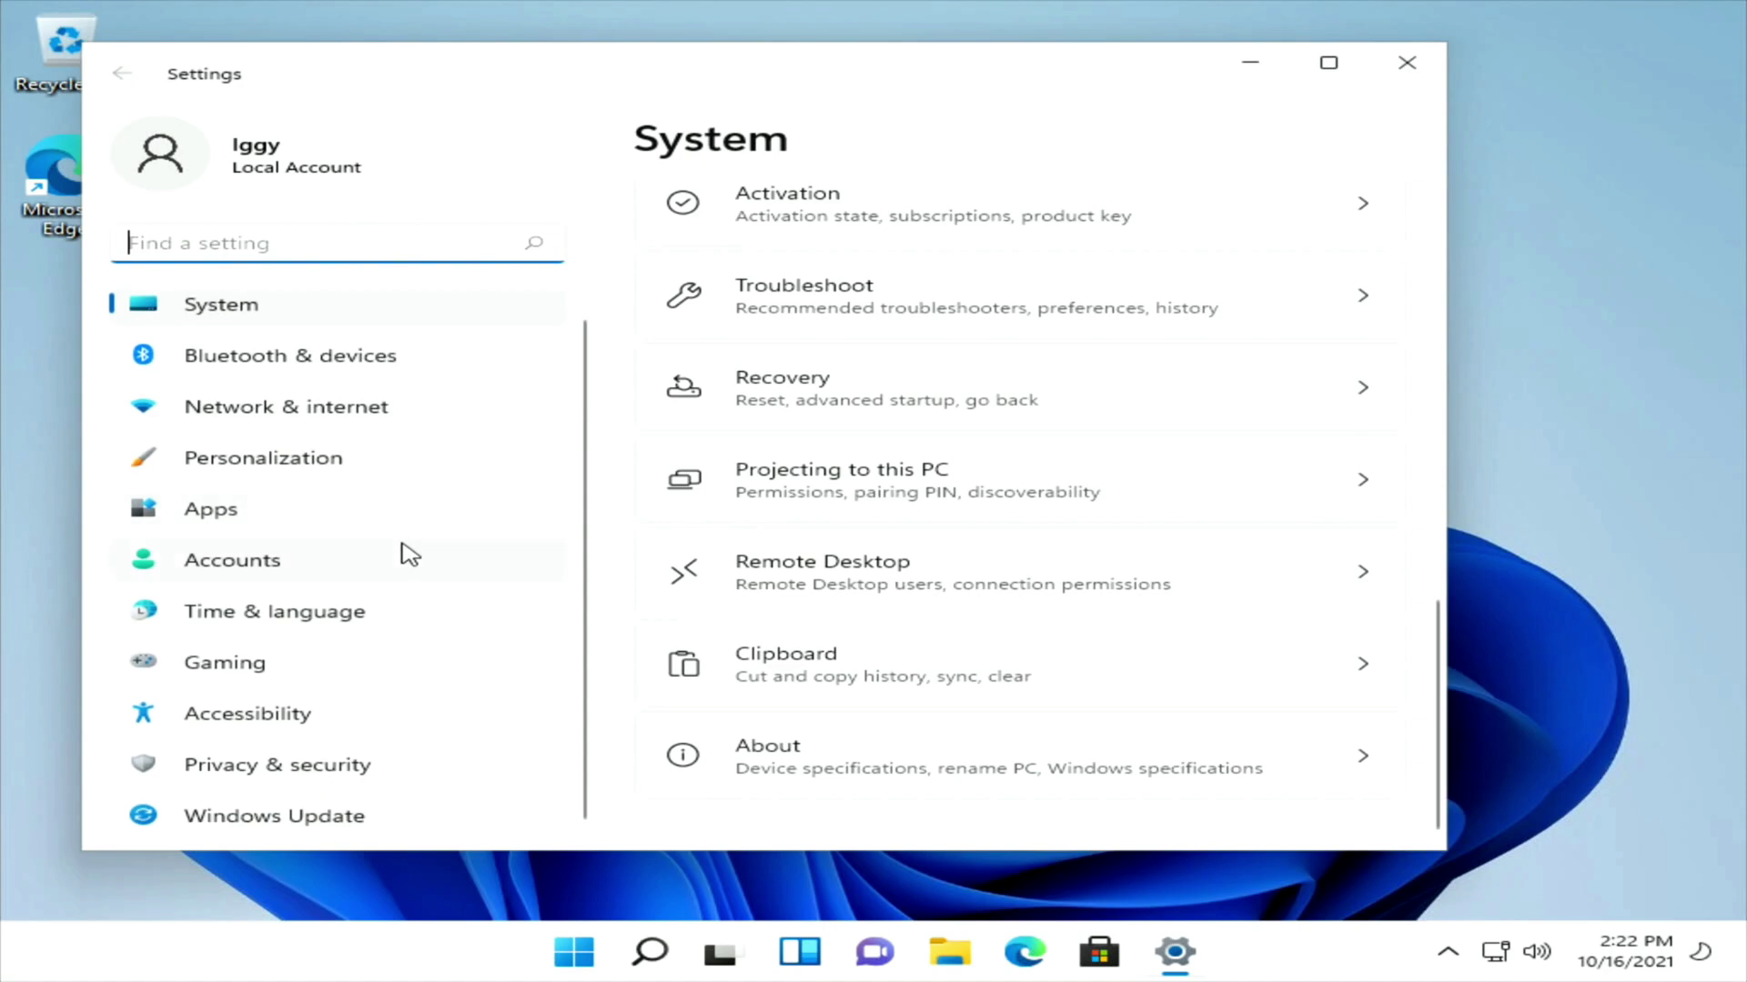
left_click(251, 823)
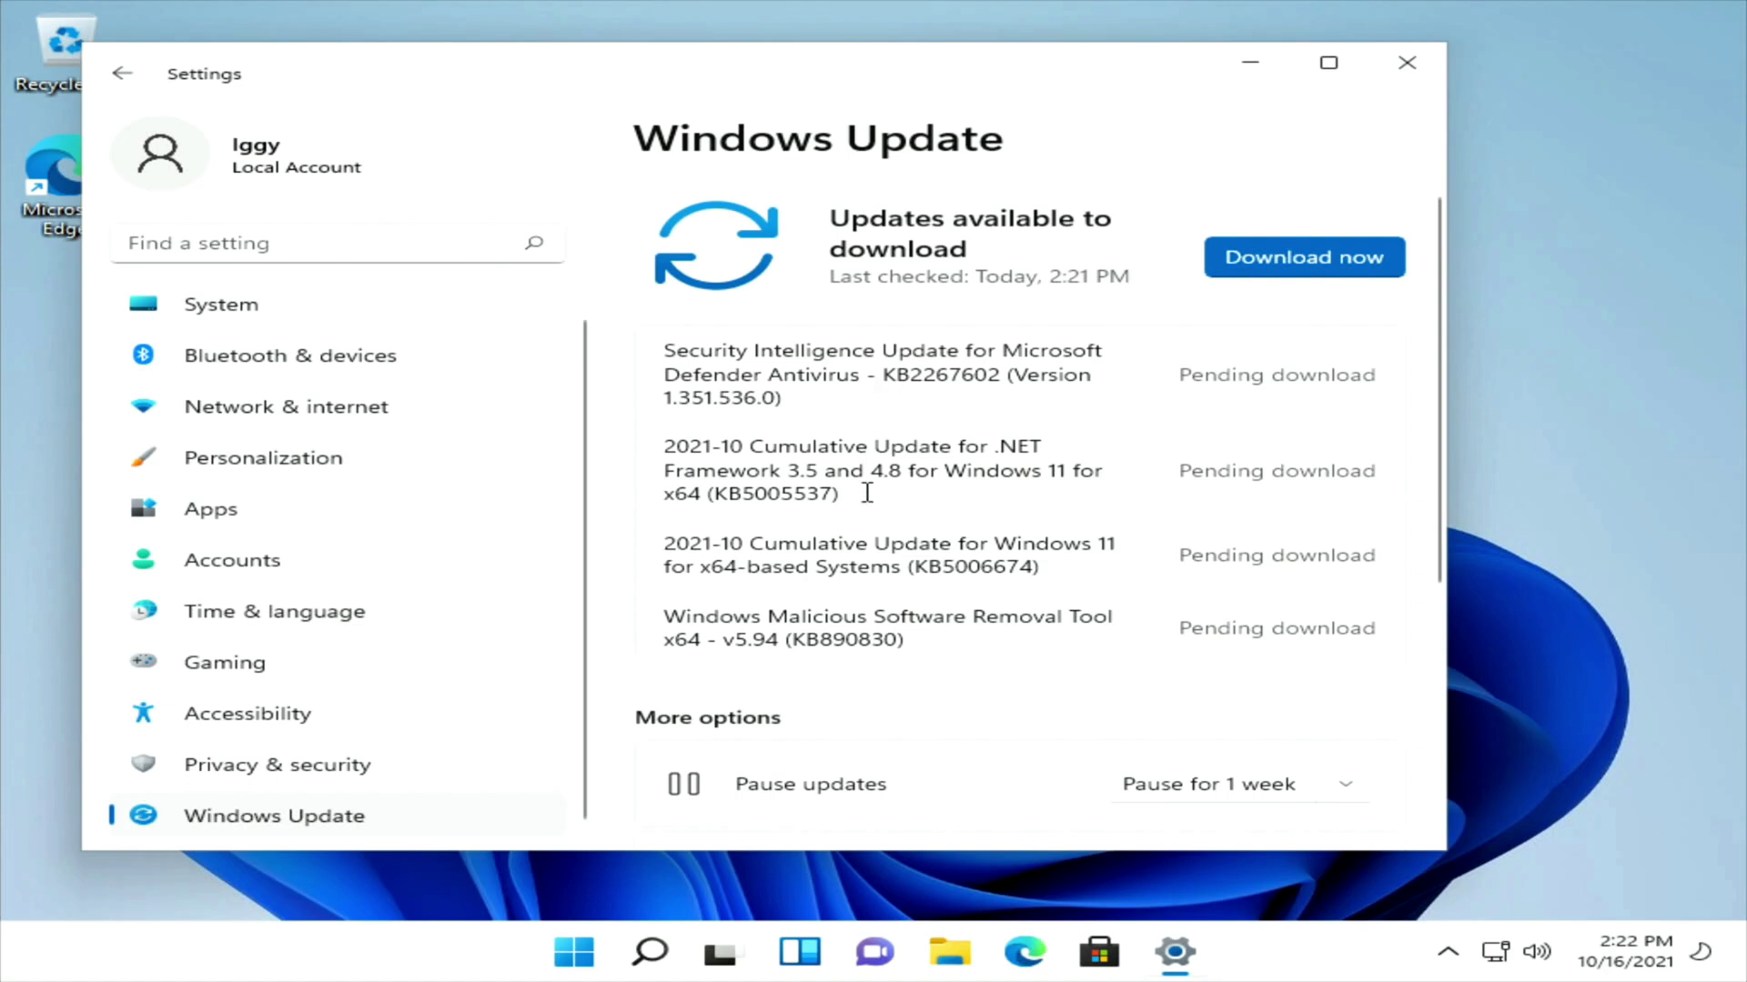
left_click_drag(764, 549, 1080, 546)
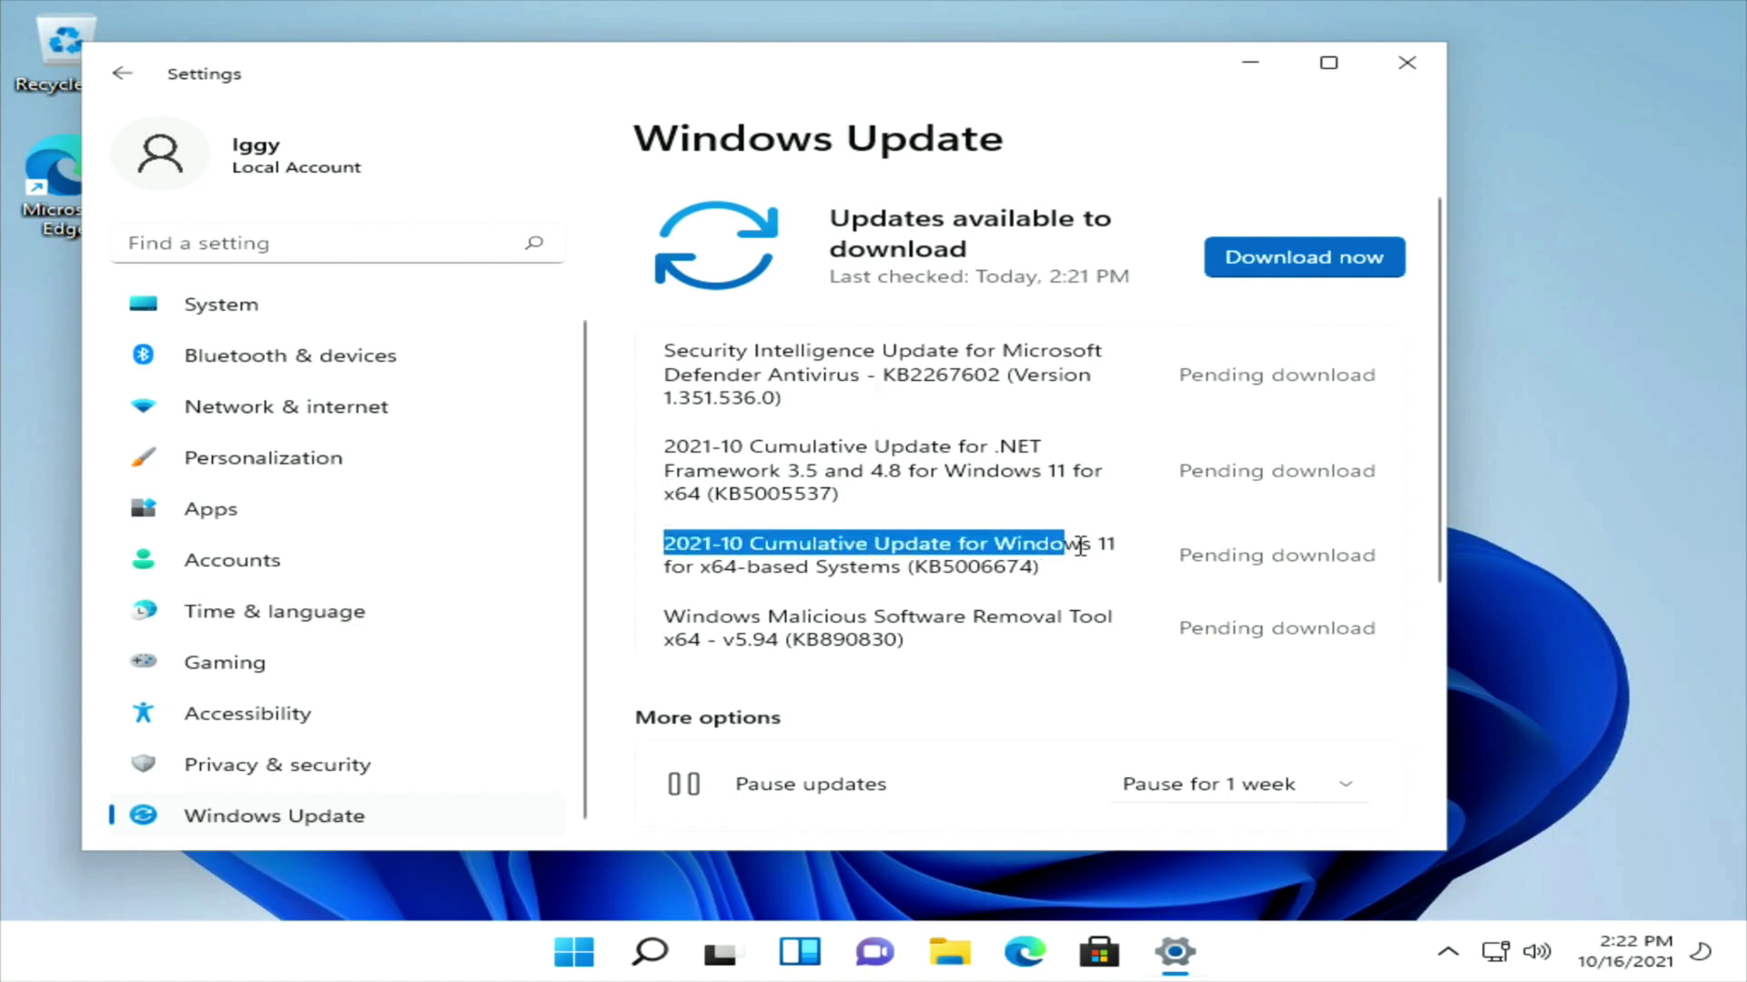
scroll(1056, 591, "down", 3)
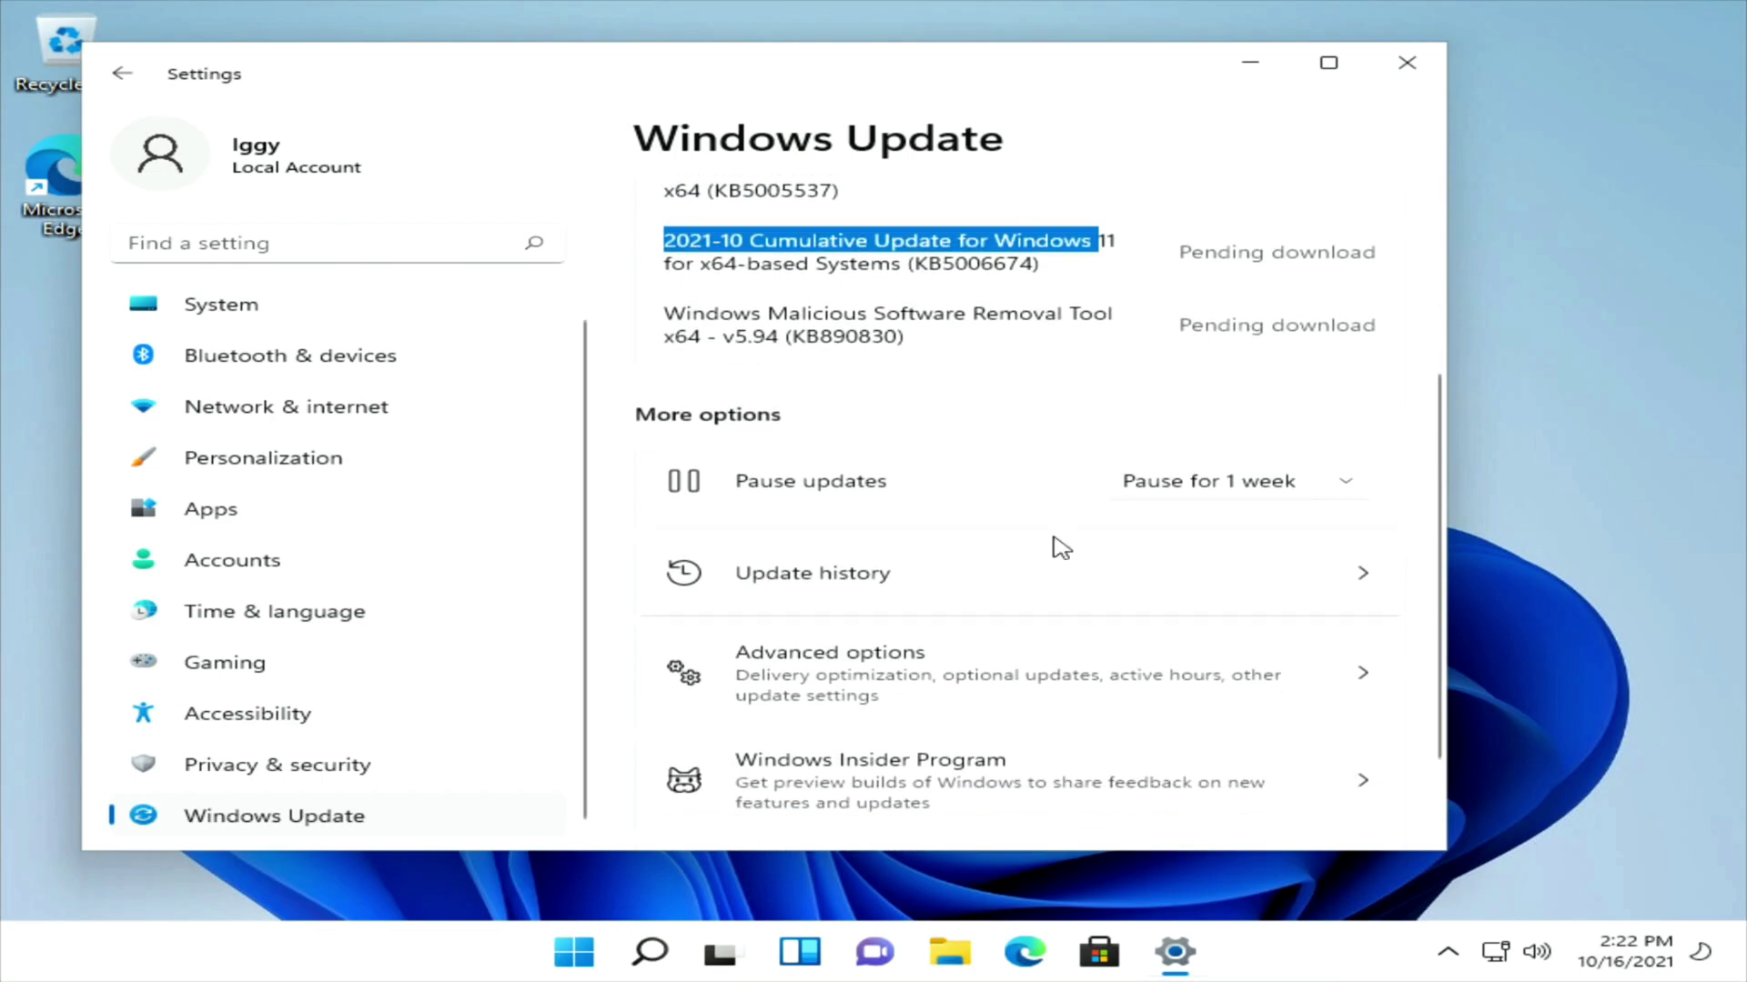
scroll(1052, 546, "up", 3)
left_click(1325, 261)
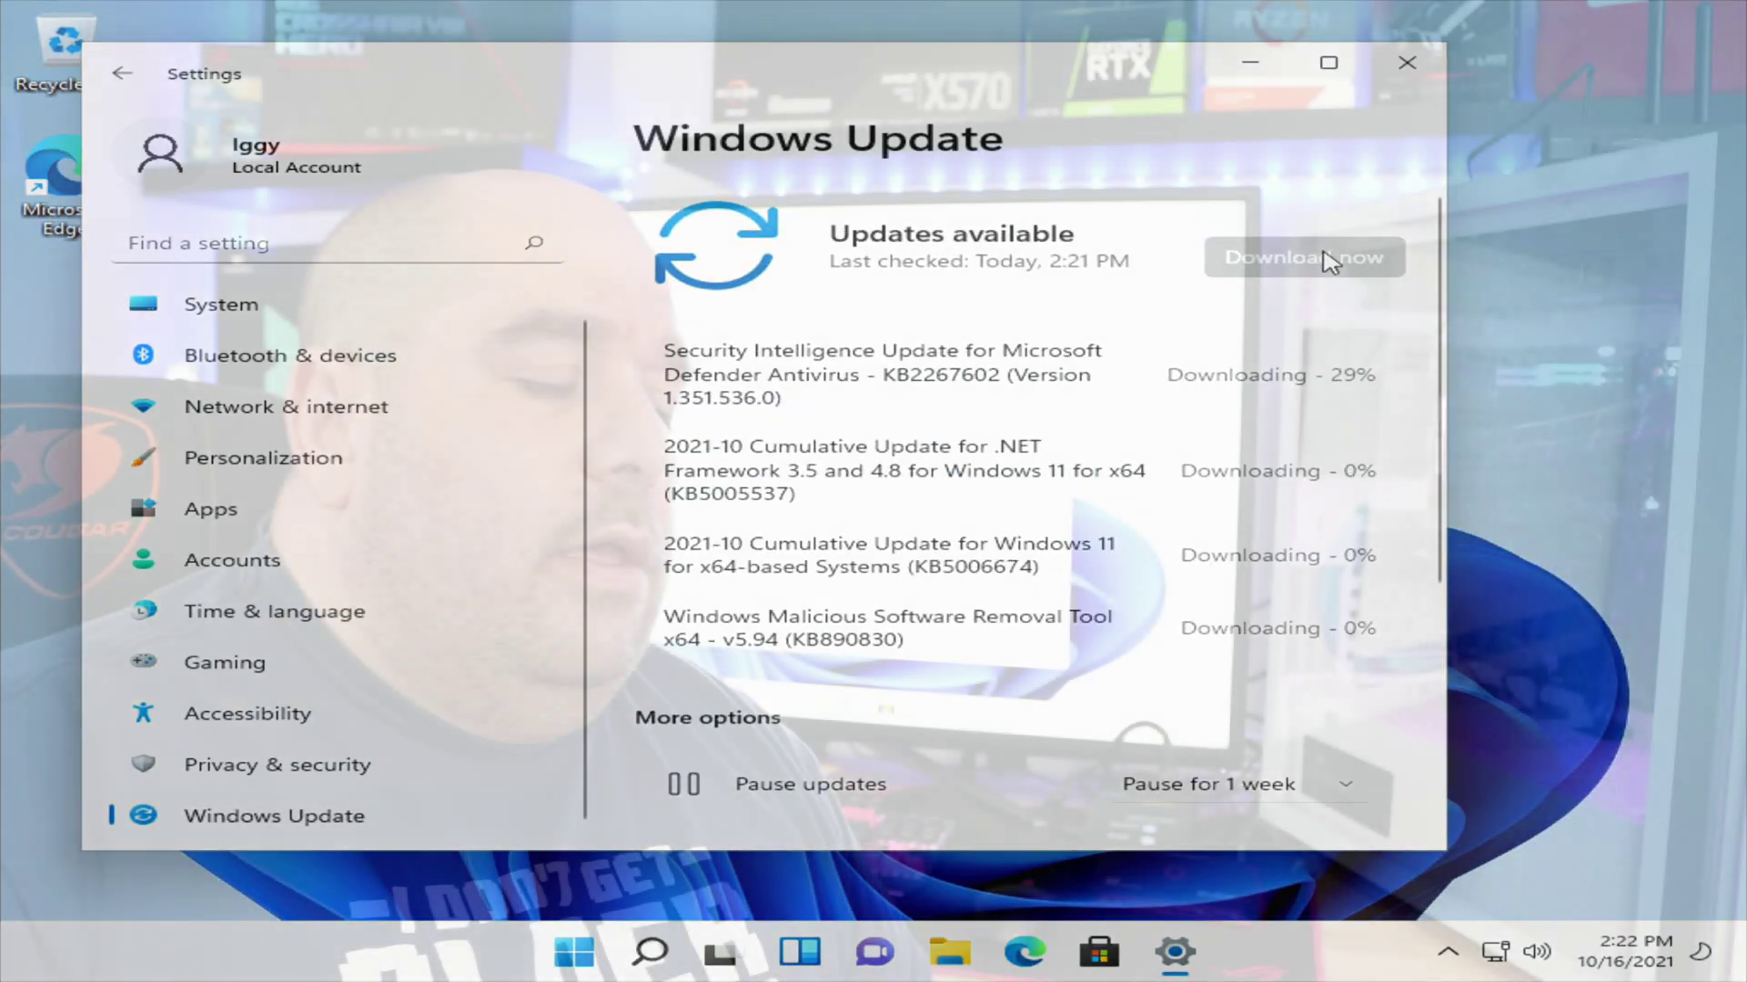